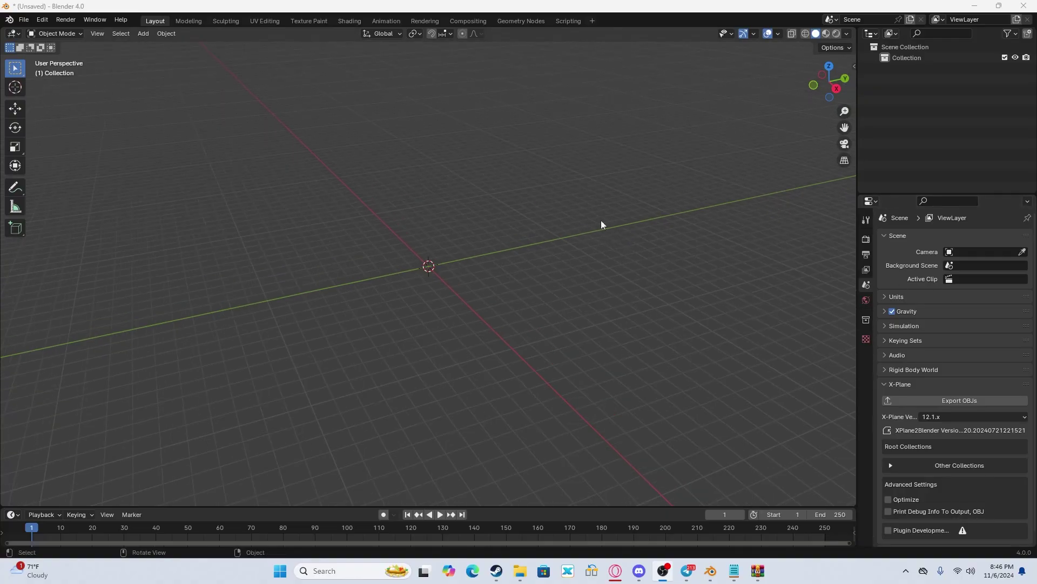
Step: Switch to Blender's empty default scene, where the X-Plane export settings are available
key(alt+Tab)
key(alt+Tab)
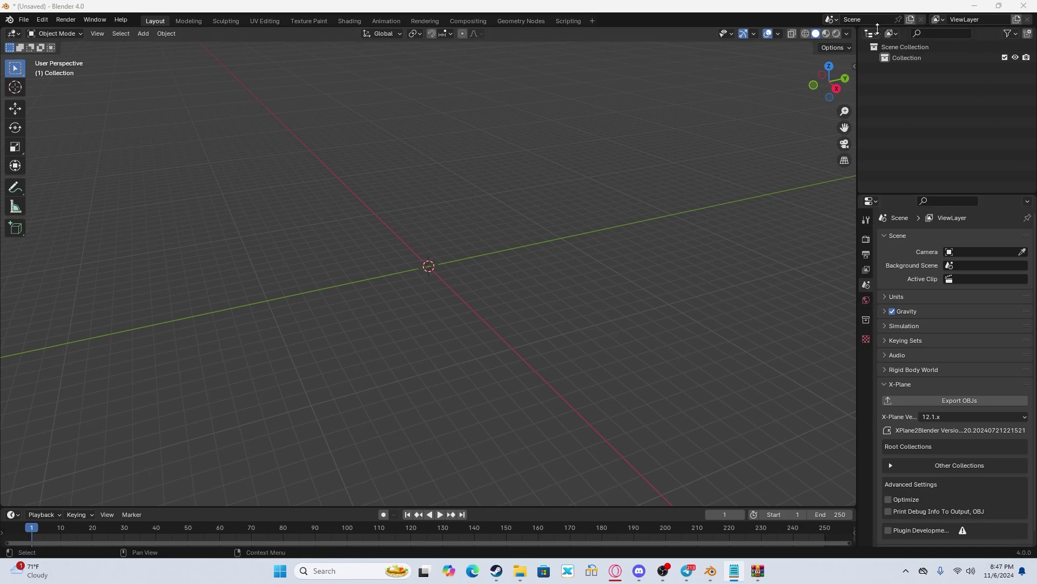
Step: Show the sidebar's Blosm import settings after glancing at the MatCombiner tab
click(854, 65)
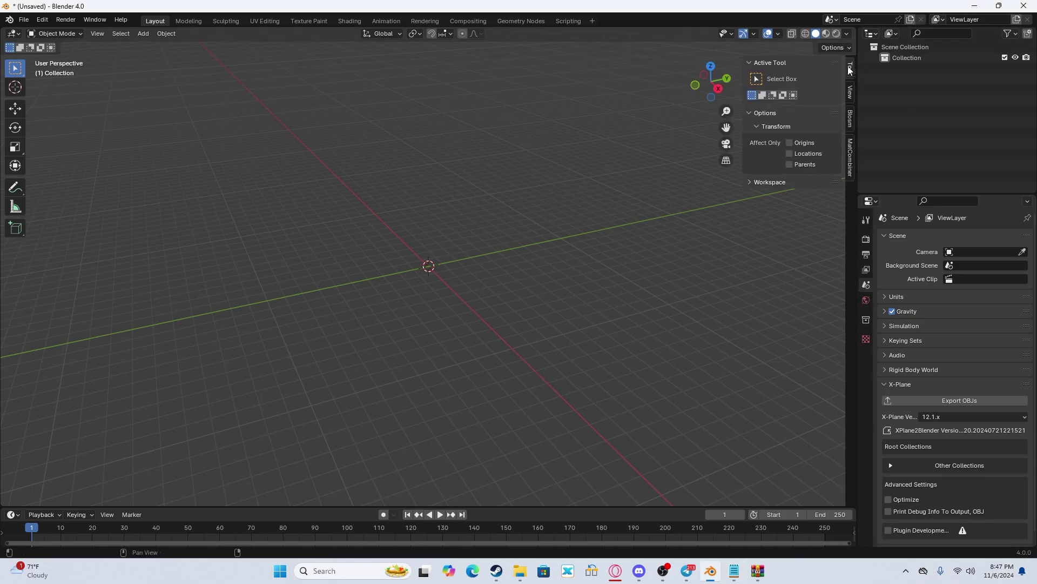
click(850, 120)
click(850, 157)
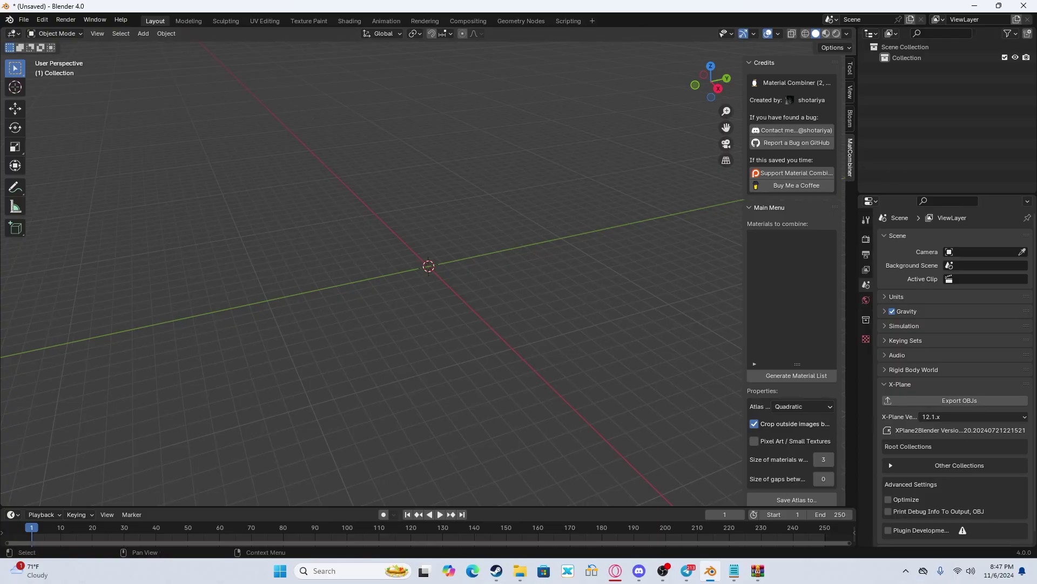
click(734, 571)
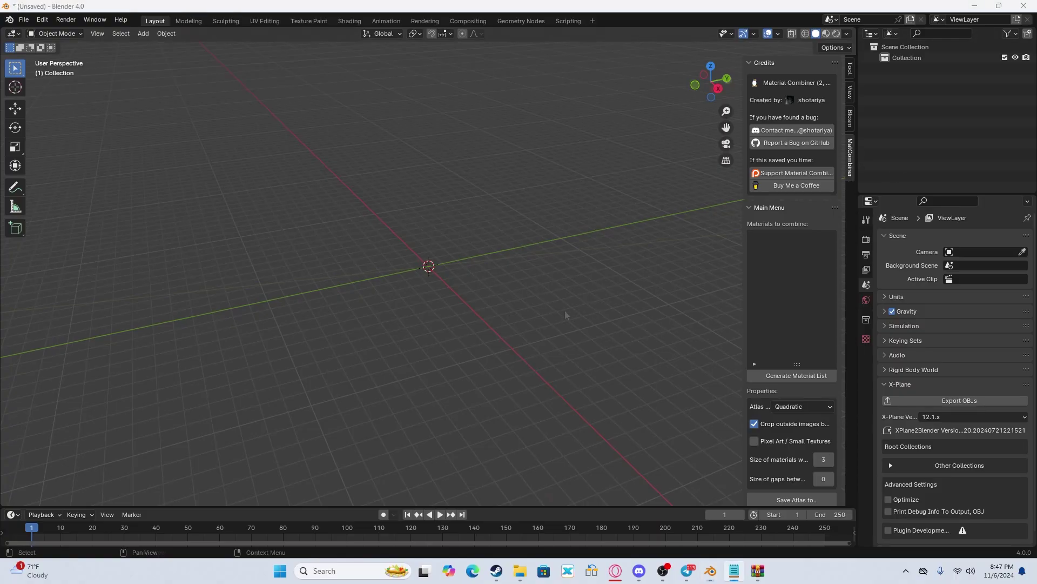
middle_drag(566, 314, 547, 302)
click(848, 120)
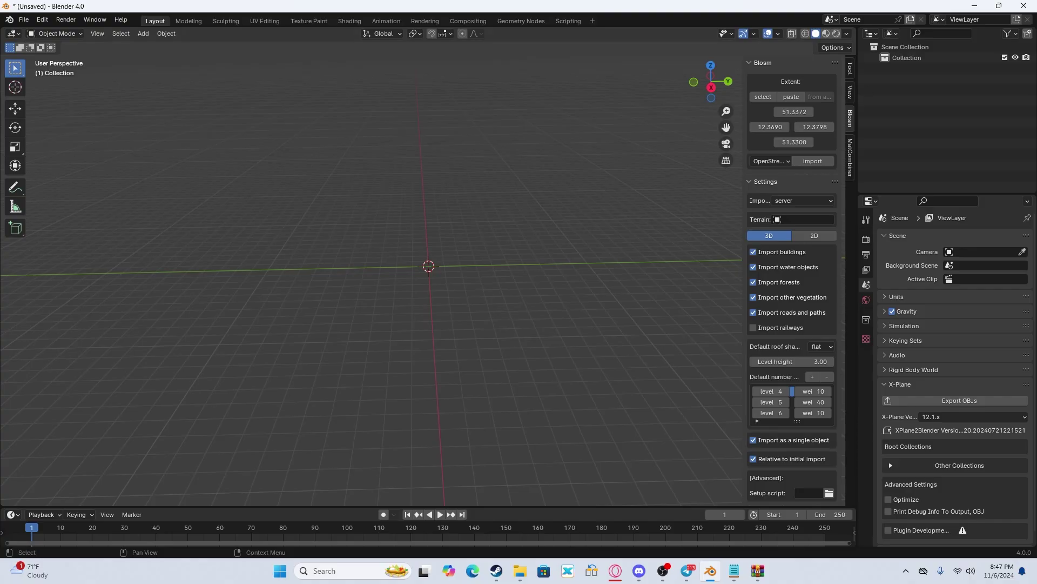
Step: Orbit the empty scene to a near top-down view and open the map-extent web page
key(alt+Tab)
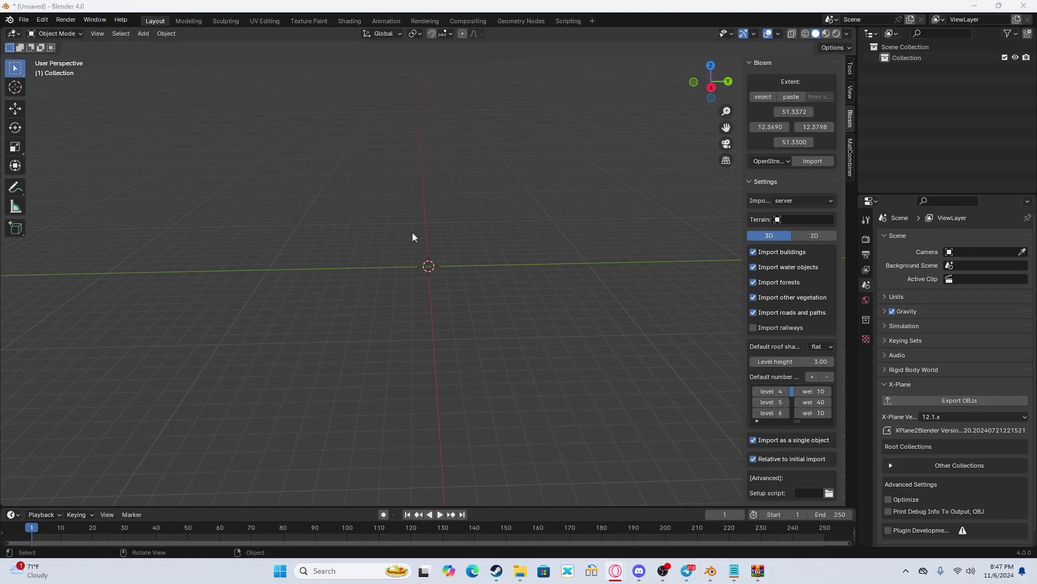
middle_drag(377, 188, 427, 167)
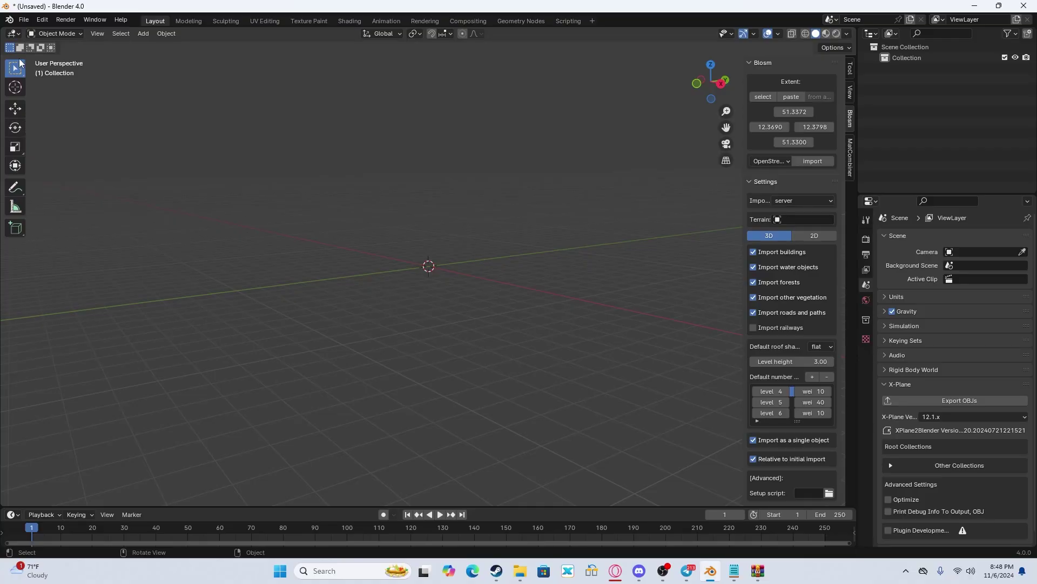
click(9, 35)
click(10, 35)
key(alt+Tab)
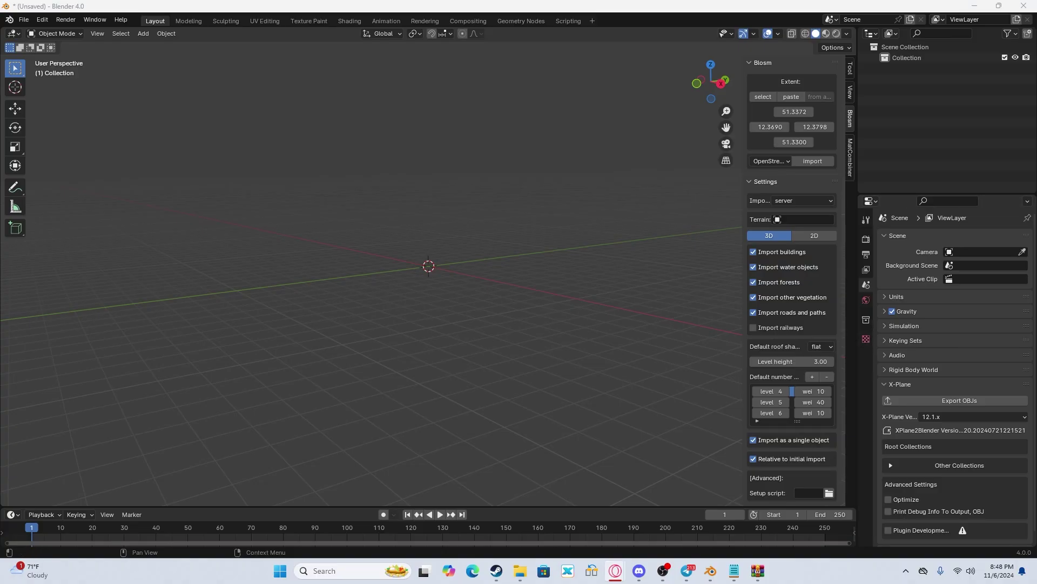
middle_drag(409, 298, 413, 321)
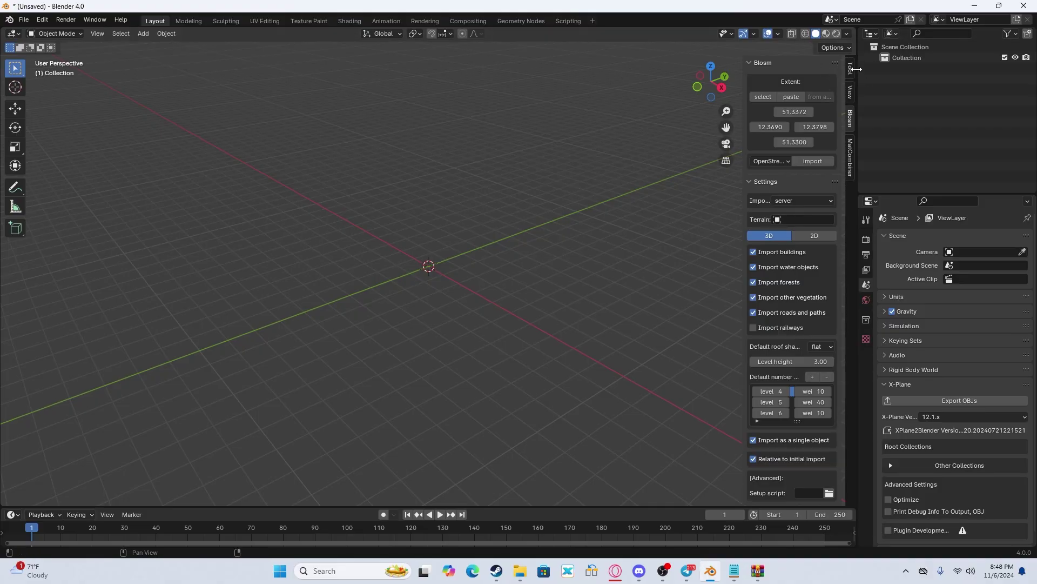
drag(857, 67, 858, 67)
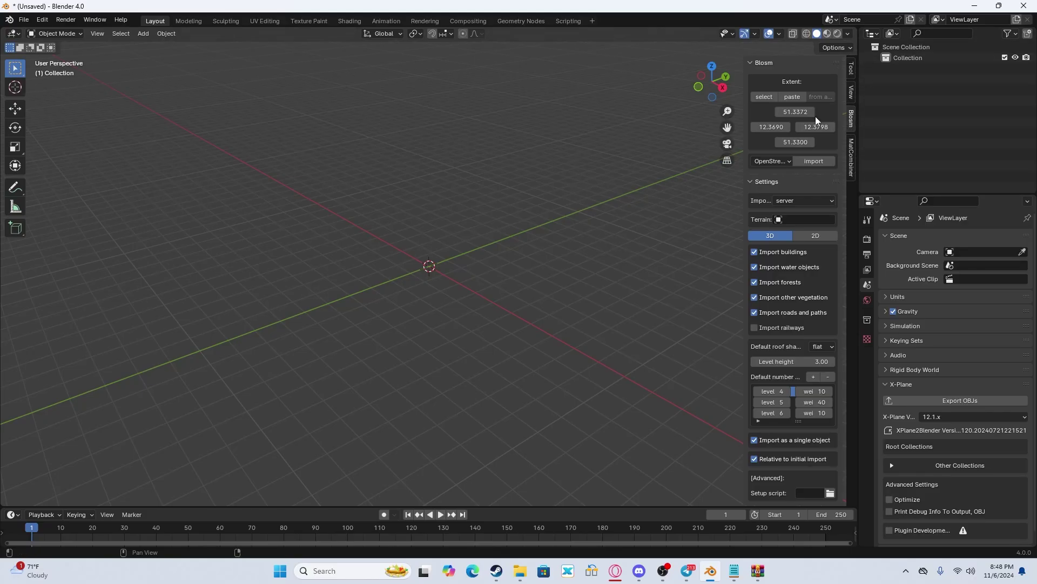
click(765, 99)
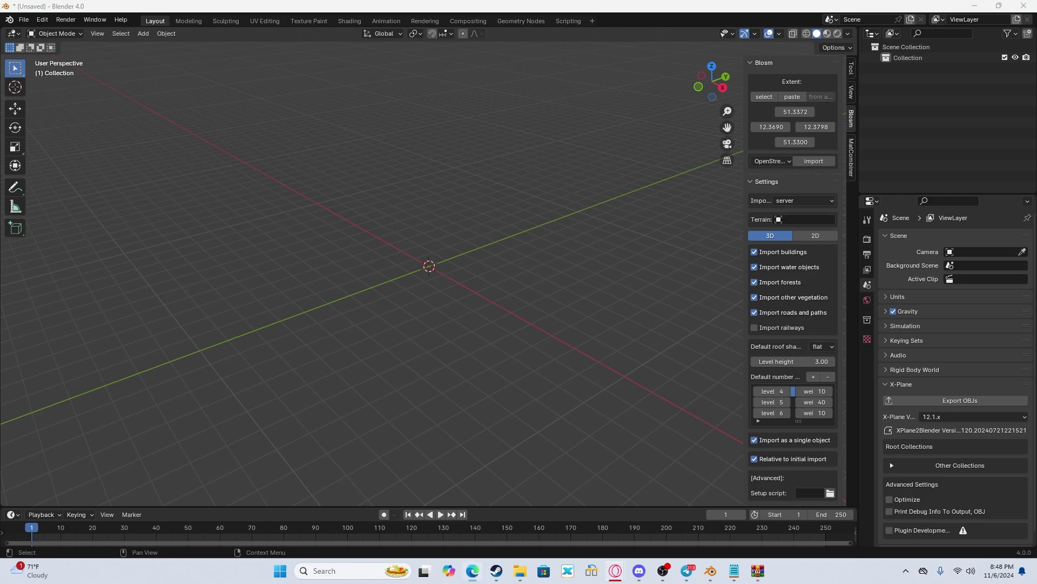
Step: Zoom and pan the map to the Georgia Tech area of Atlanta
scroll(493, 297, up, 3)
scroll(540, 321, up, 1)
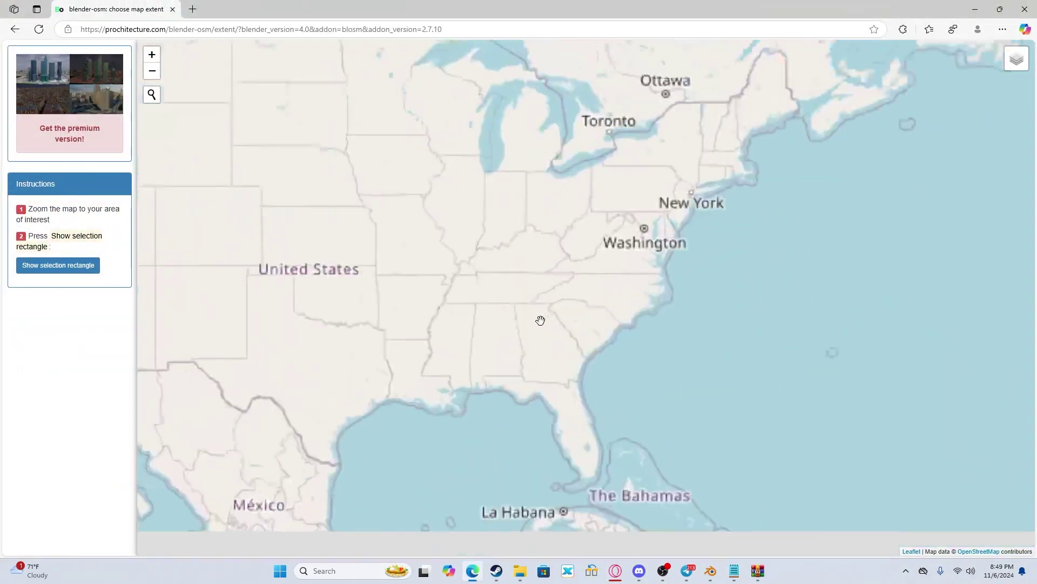
scroll(534, 287, down, 4)
scroll(432, 237, up, 2)
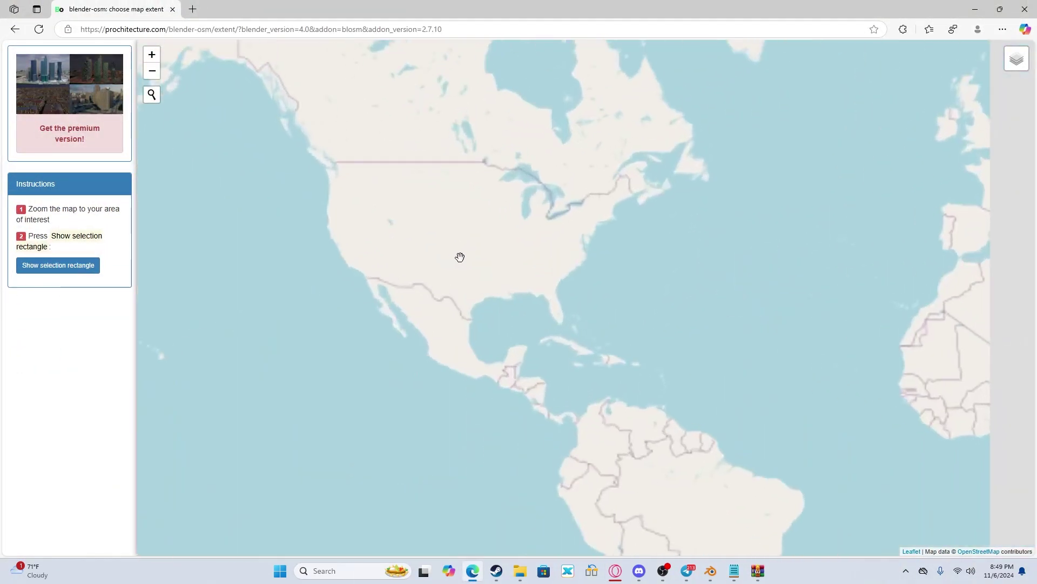
scroll(530, 243, up, 7)
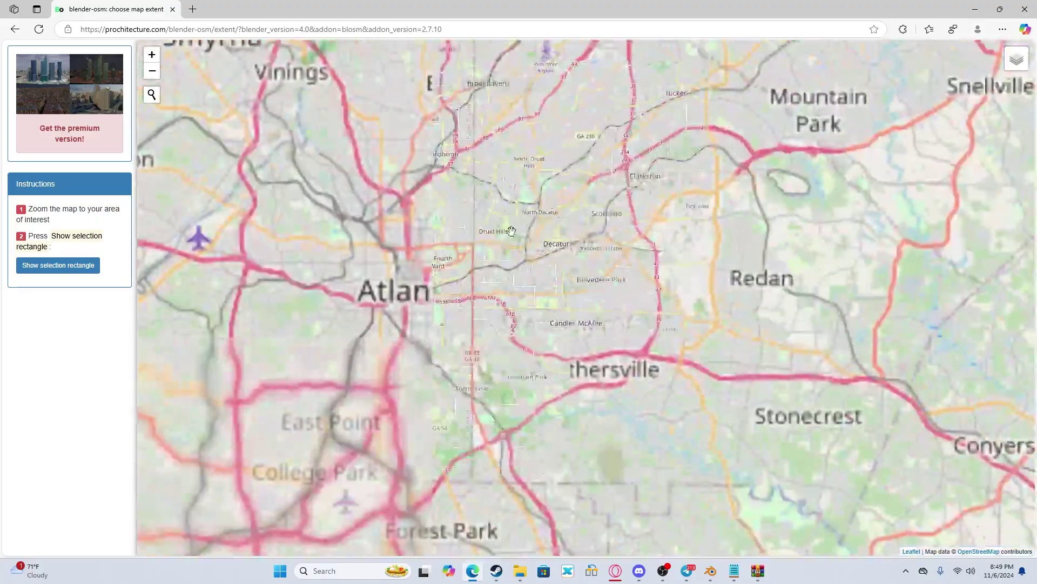
scroll(511, 231, down, 1)
scroll(530, 254, up, 3)
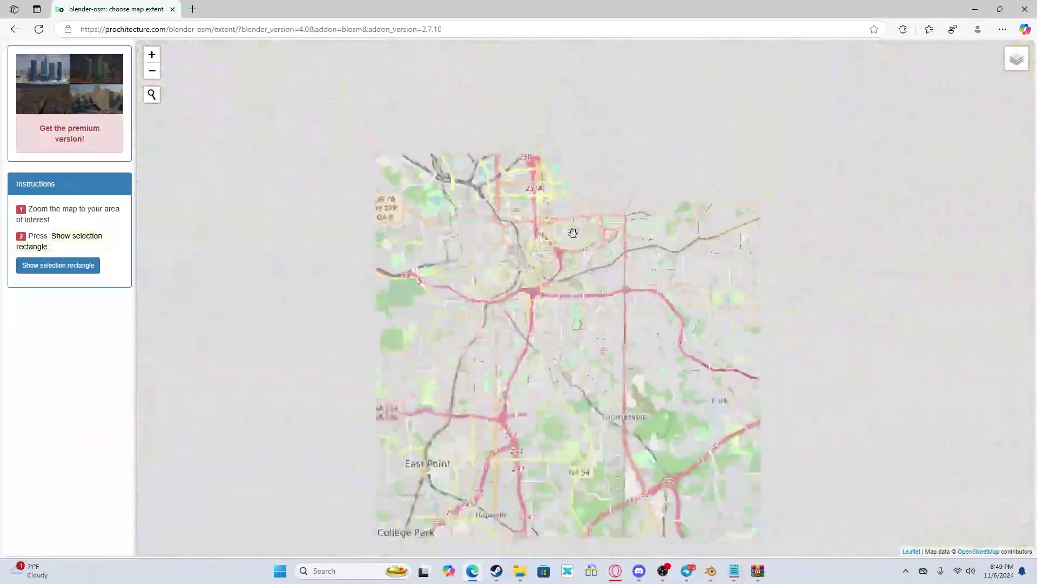
scroll(573, 232, up, 3)
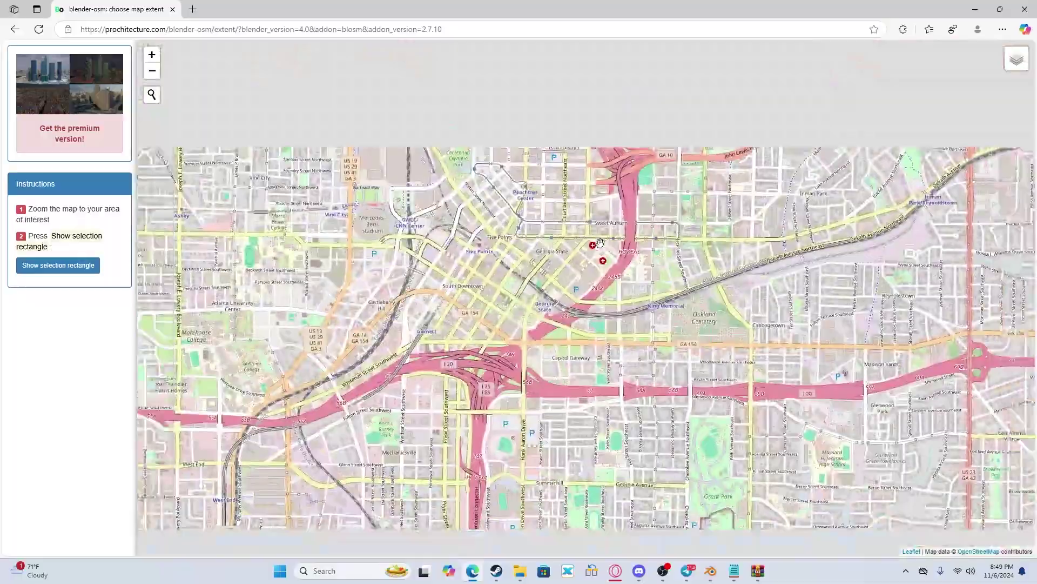
scroll(599, 242, down, 4)
scroll(530, 348, down, 2)
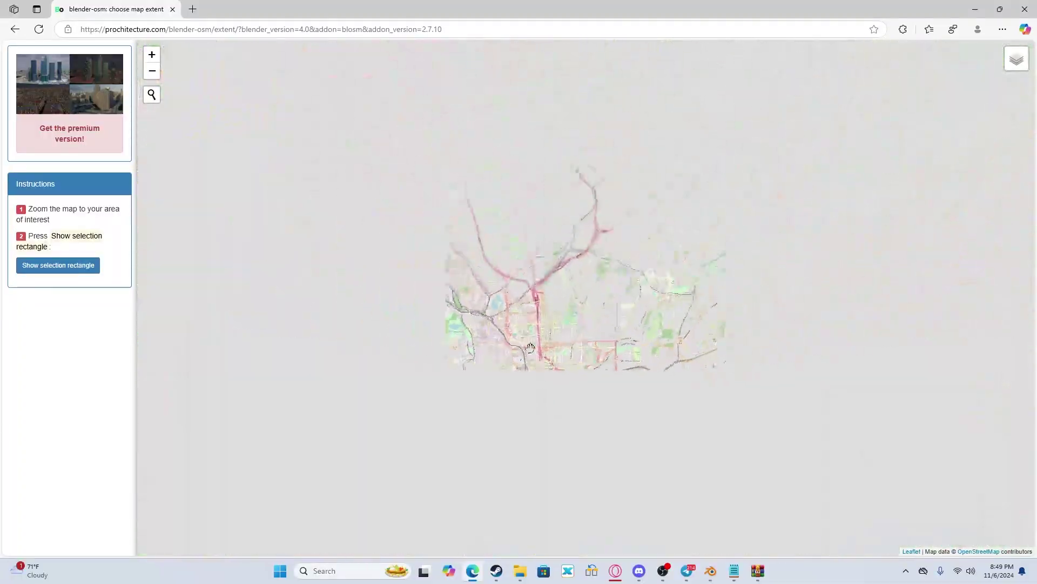
drag(505, 413, 565, 277)
drag(594, 448, 443, 335)
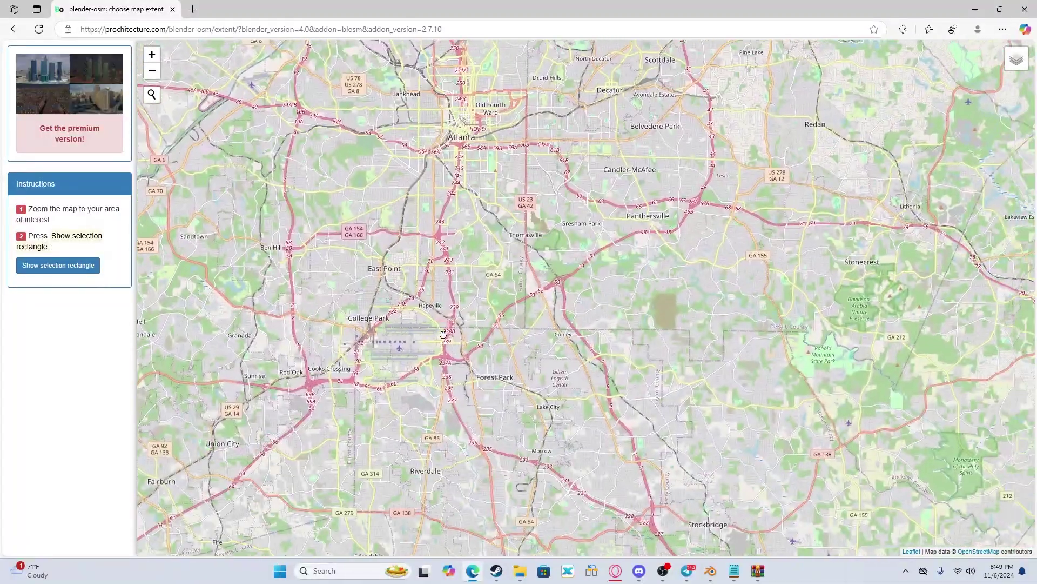
Step: Fit the selection rectangle around the Georgia Tech campus, up to the interstate
click(58, 265)
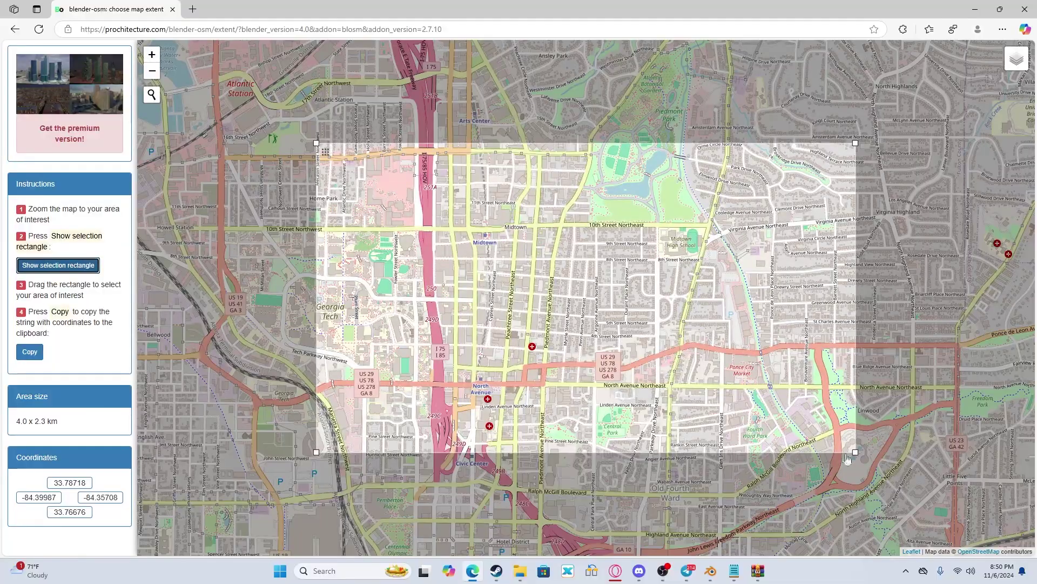
drag(847, 457, 452, 414)
drag(310, 142, 202, 221)
scroll(252, 383, up, 1)
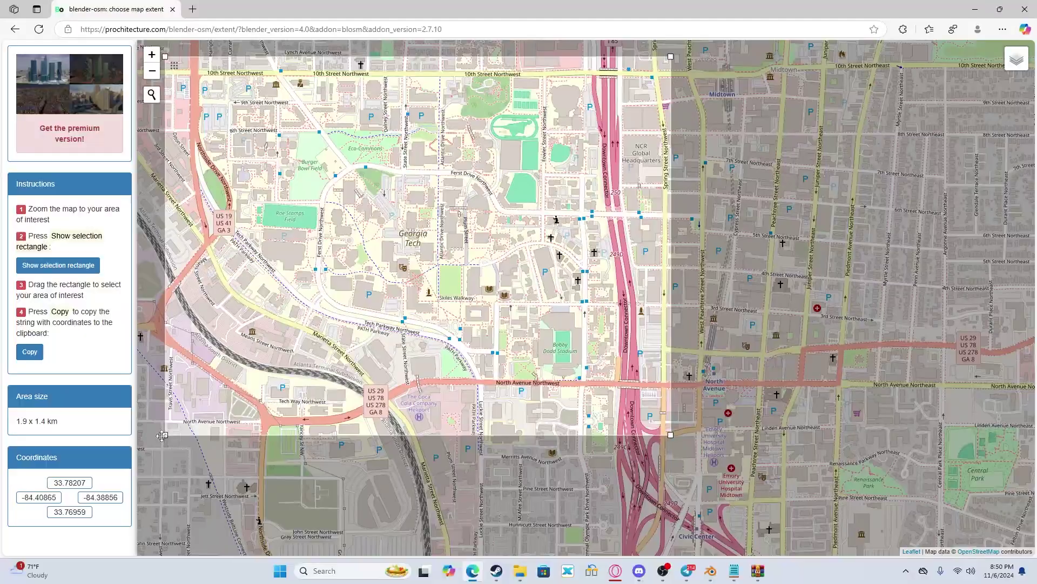
drag(160, 435, 198, 358)
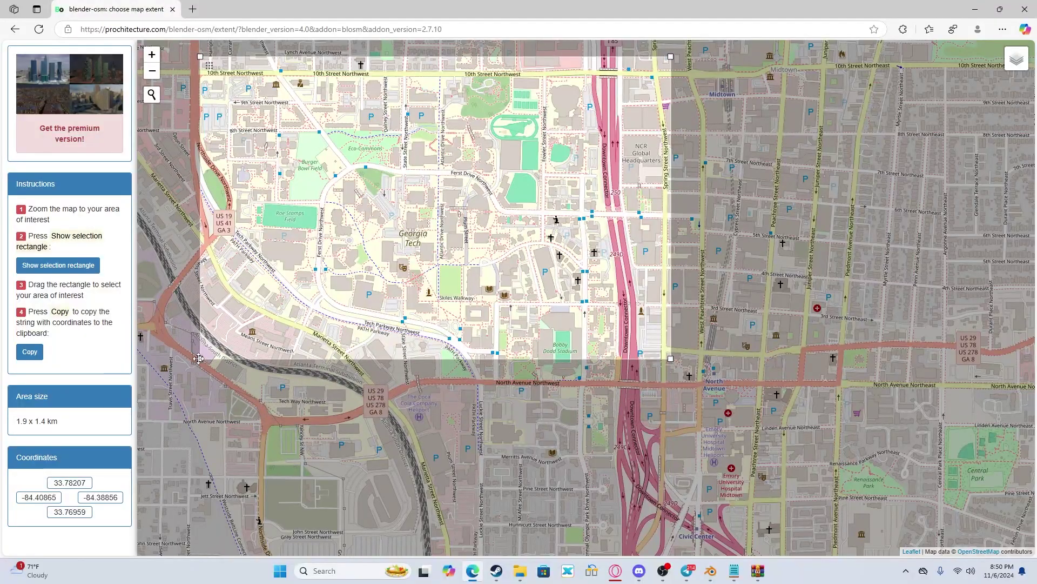
drag(671, 358, 666, 379)
drag(530, 489, 530, 280)
drag(527, 303, 536, 291)
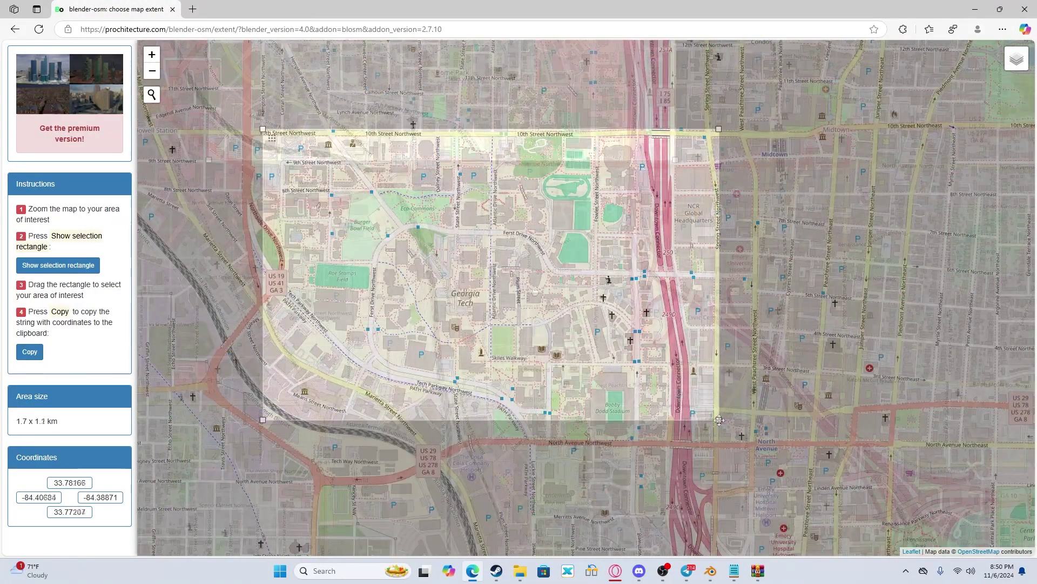
drag(719, 420, 717, 419)
Step: Check the 1.7 x 1.1 km area size and copy its coordinates
drag(16, 421, 60, 422)
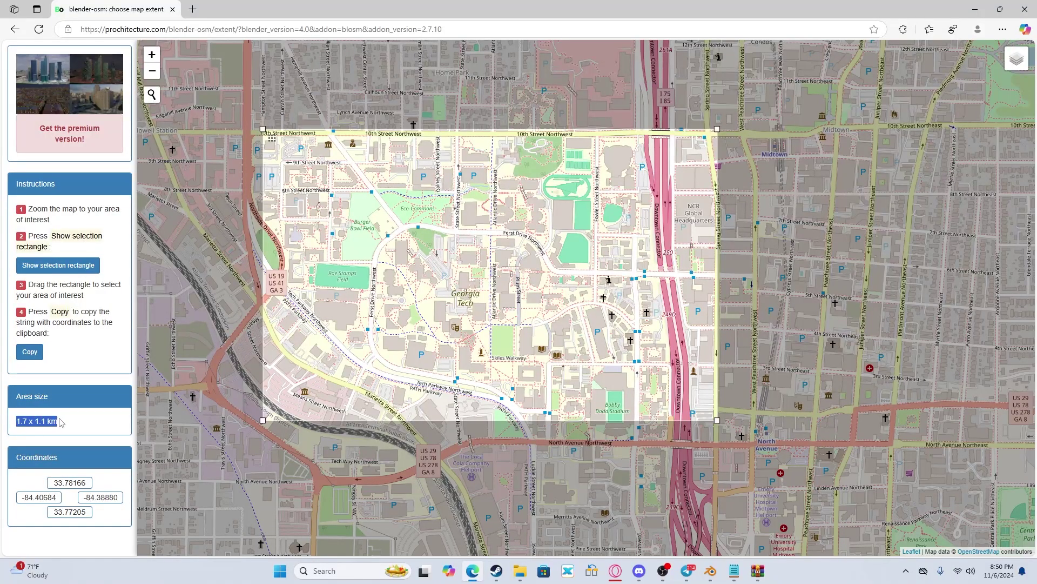
triple_click(20, 423)
click(172, 415)
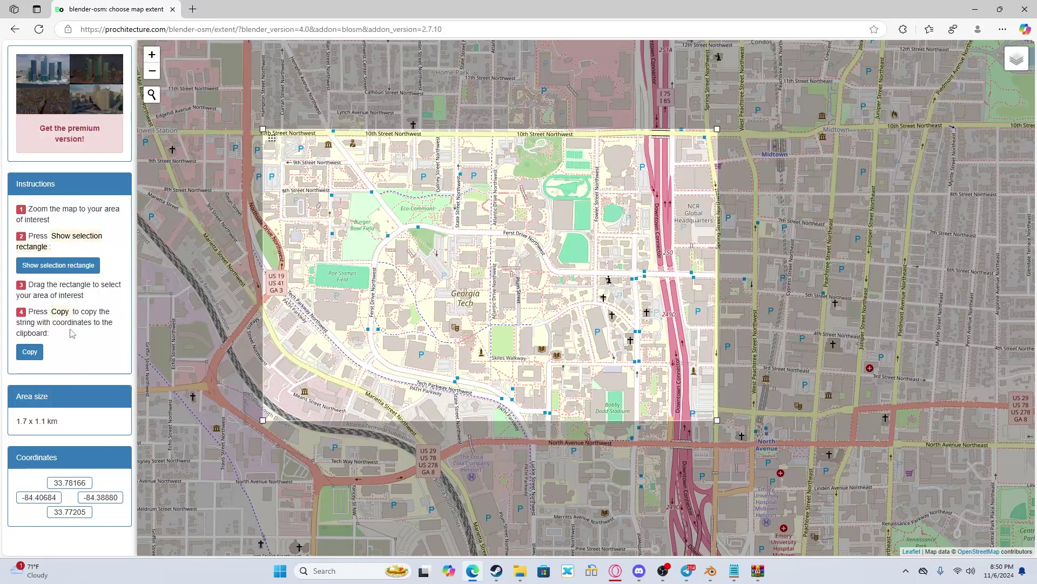
click(36, 354)
click(30, 352)
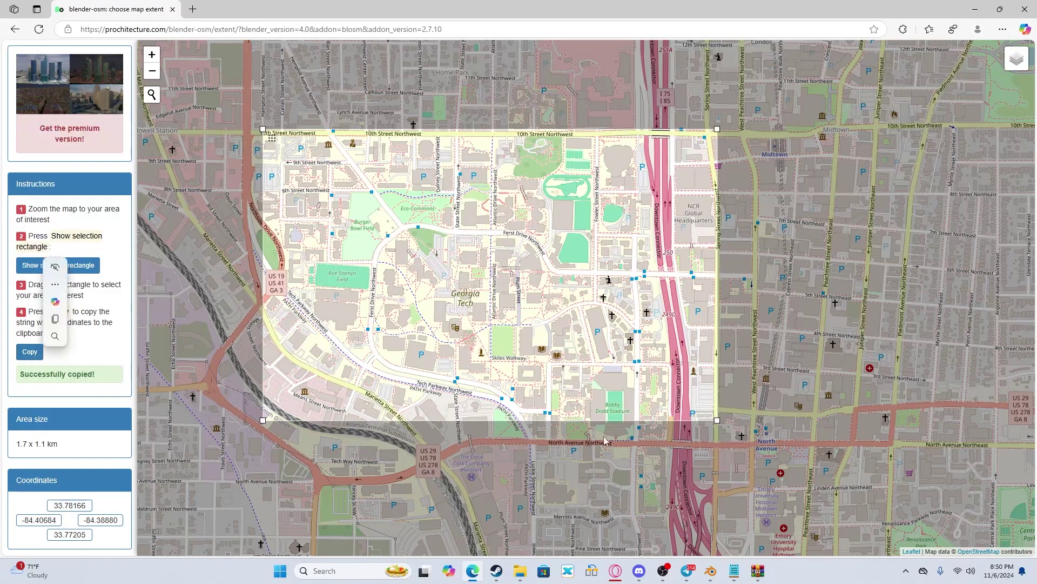
Step: Paste the campus extent into Blosm and import Google 3D Tiles with 'separate buildings' detail
click(712, 570)
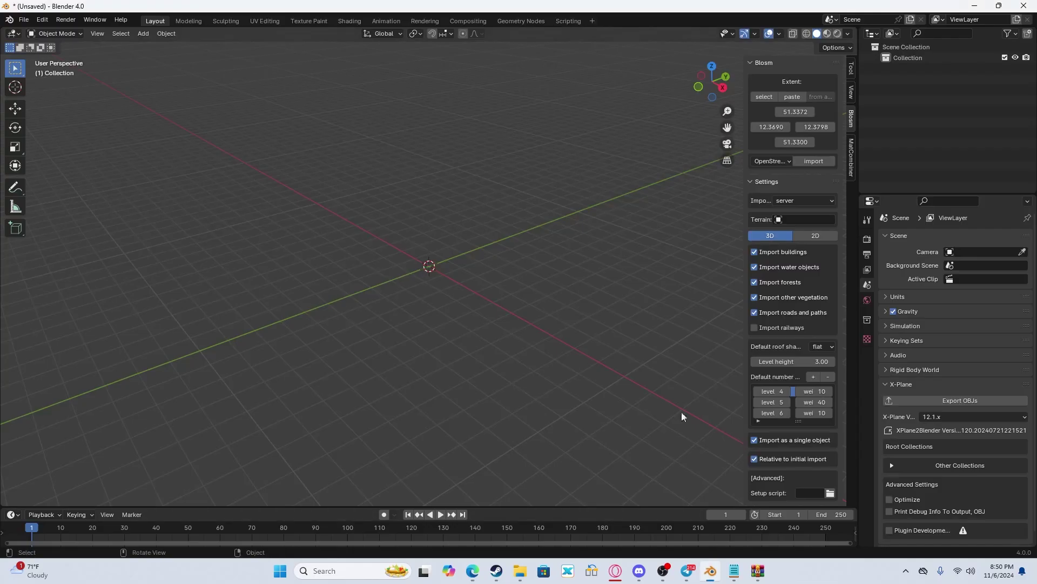
click(798, 96)
click(778, 161)
click(770, 223)
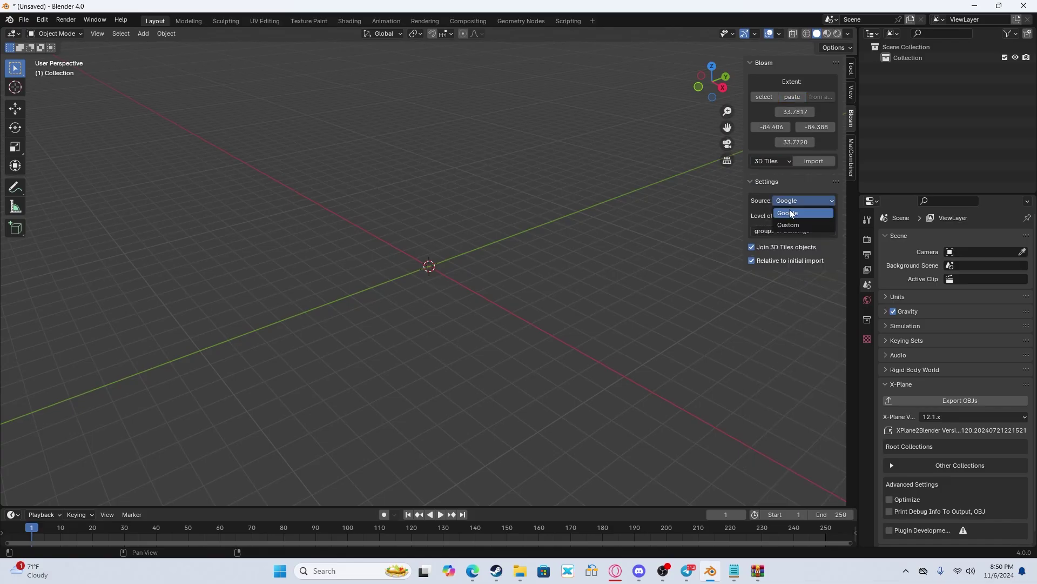
click(774, 231)
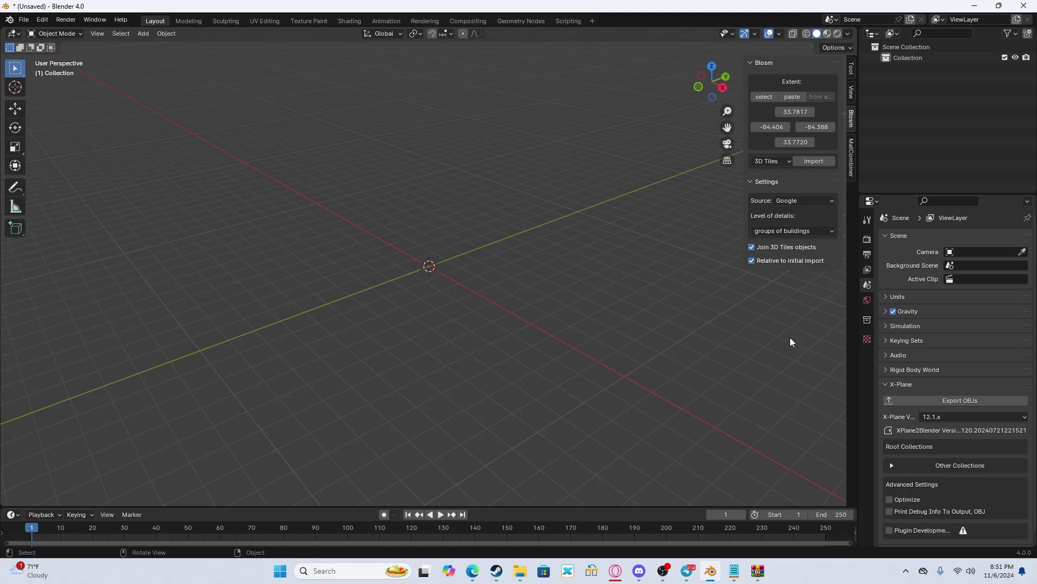
click(763, 232)
click(773, 279)
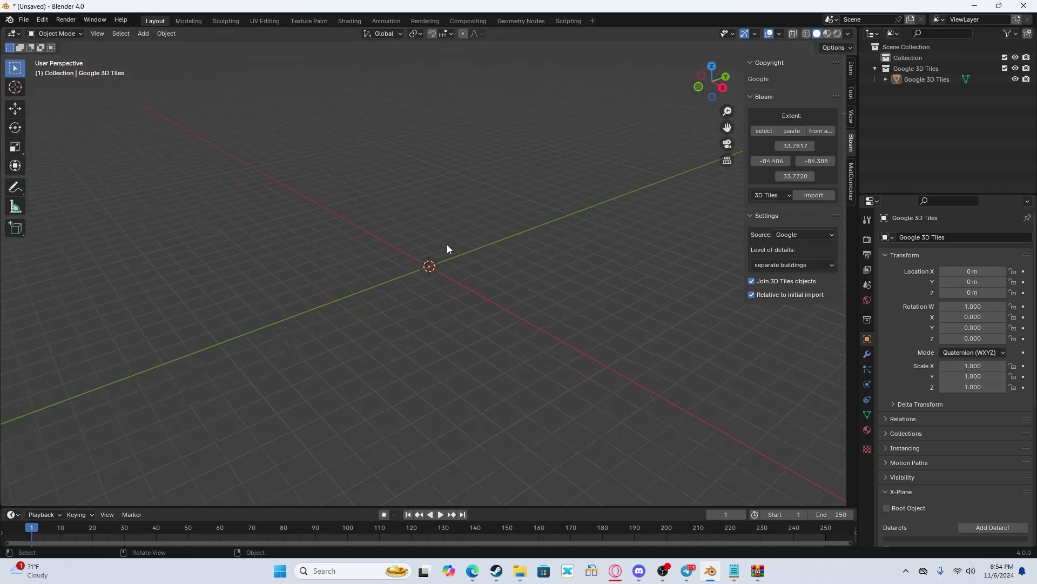
Step: Raise the view Clip End and check the tiles' 1785 × 1220 m dimensions
scroll(446, 244, down, 18)
scroll(446, 244, up, 4)
scroll(622, 254, down, 3)
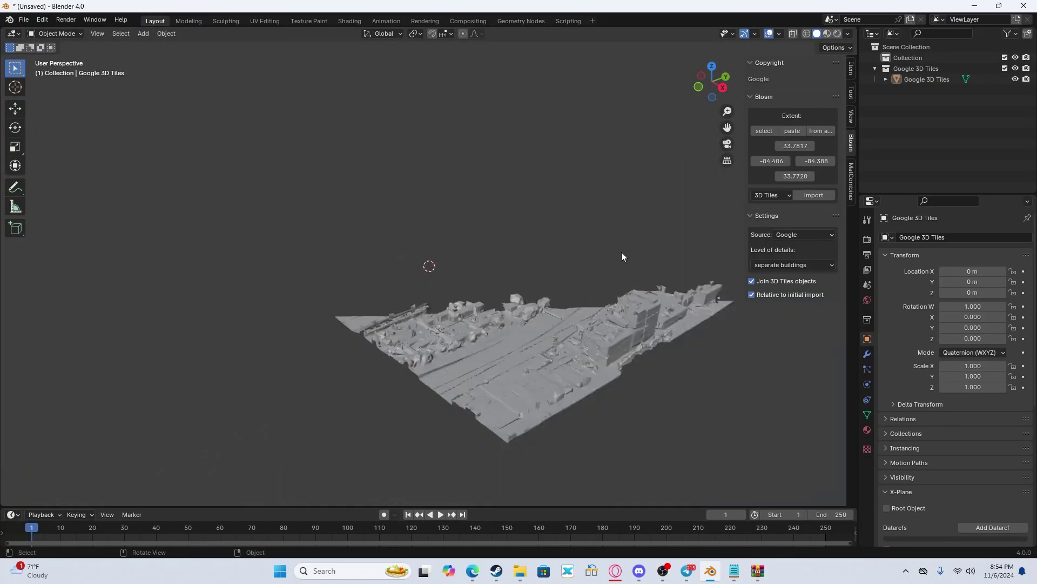
scroll(611, 257, up, 1)
click(852, 117)
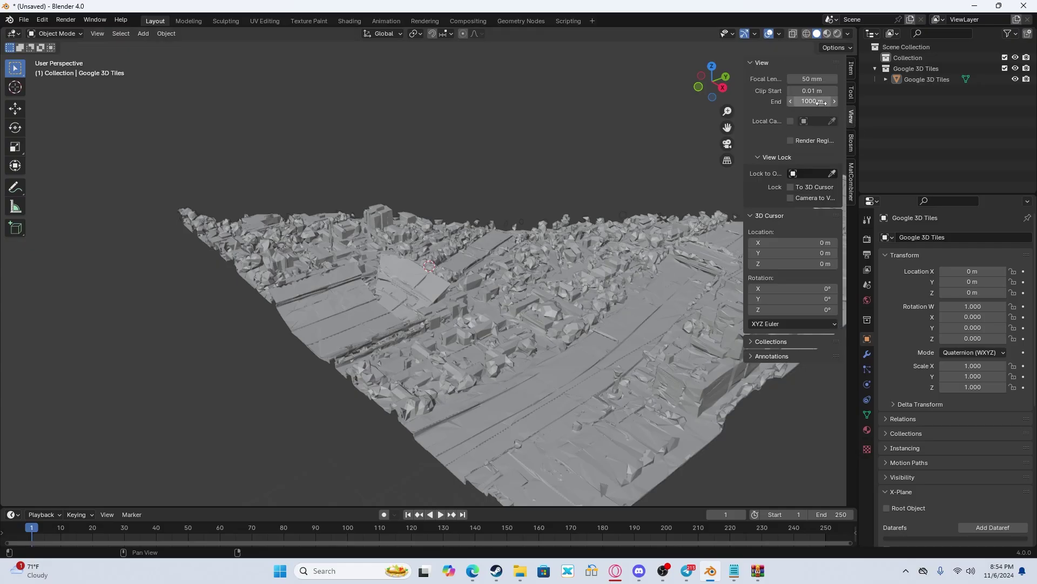
drag(818, 102, 833, 101)
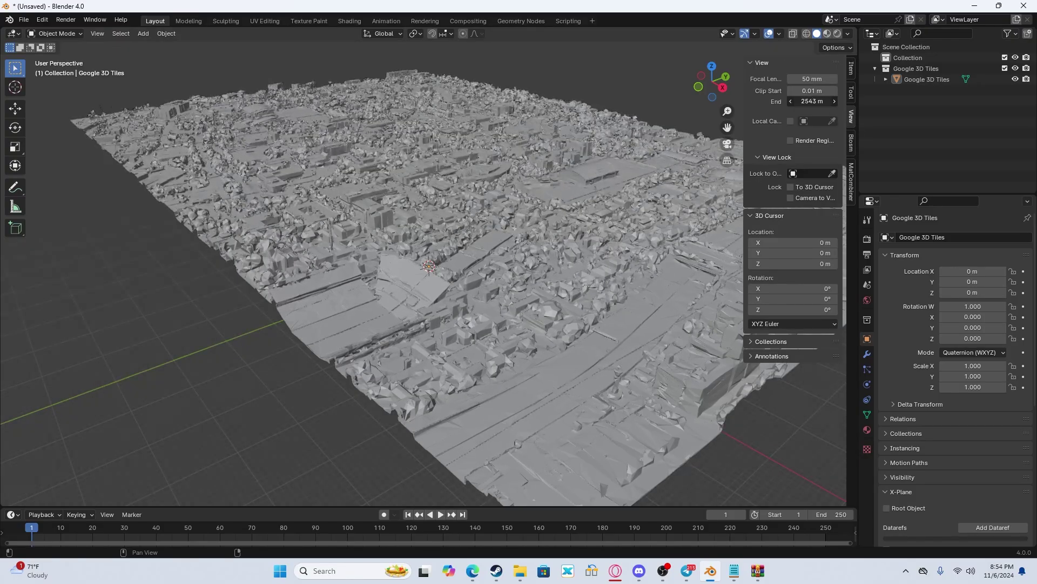
click(852, 69)
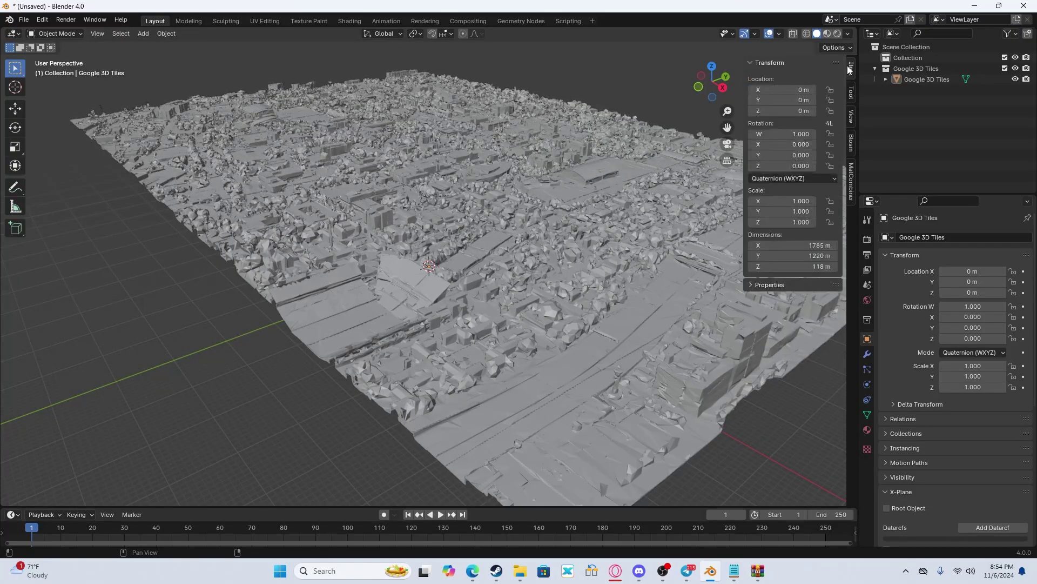
Step: Switch to Material Preview shading and orbit over the textured campus
click(827, 35)
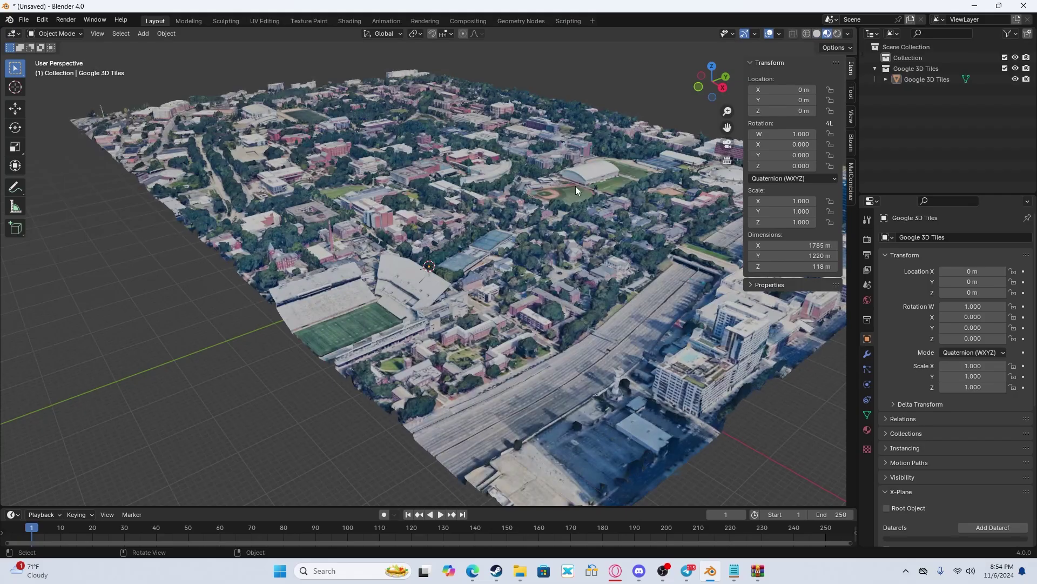
mouse_move(575, 186)
middle_down()
mouse_move(537, 193)
mouse_move(556, 209)
mouse_move(515, 236)
middle_up()
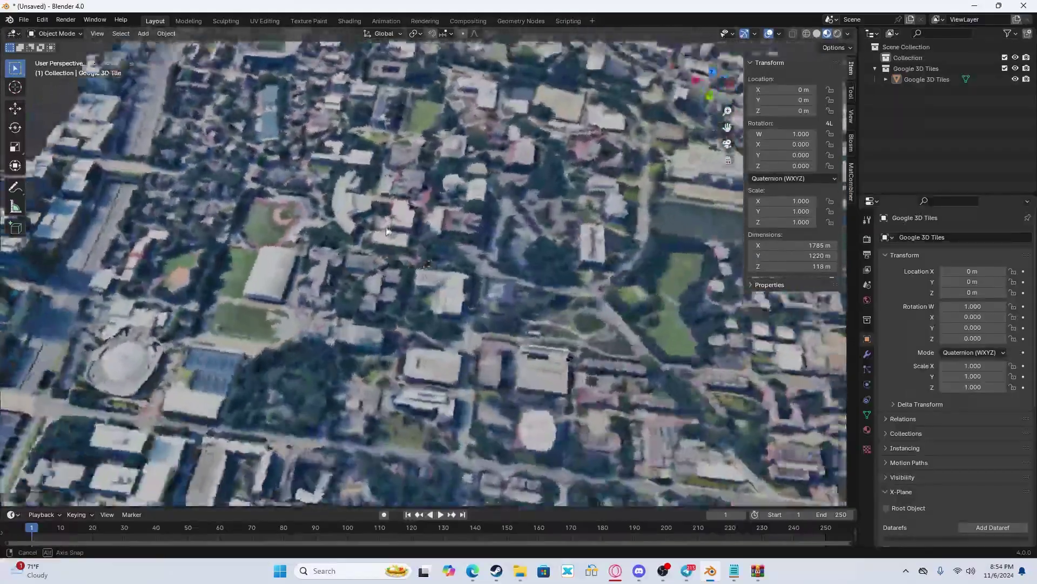
middle_drag(387, 231, 318, 211)
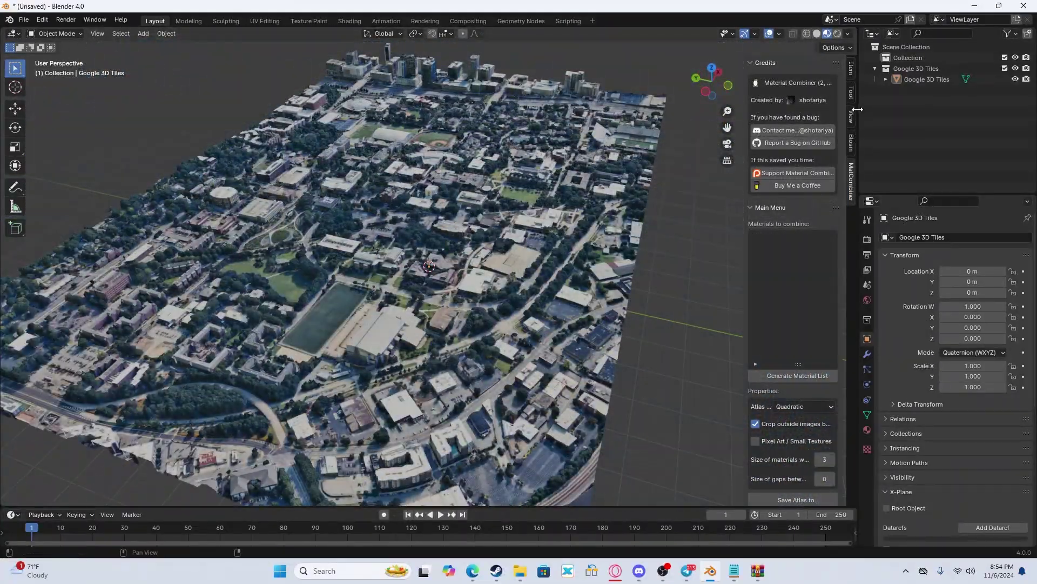
Step: In MatCombiner, set atlas sizing to Automatic, enable Pixel Art, and set gap size 3
click(852, 115)
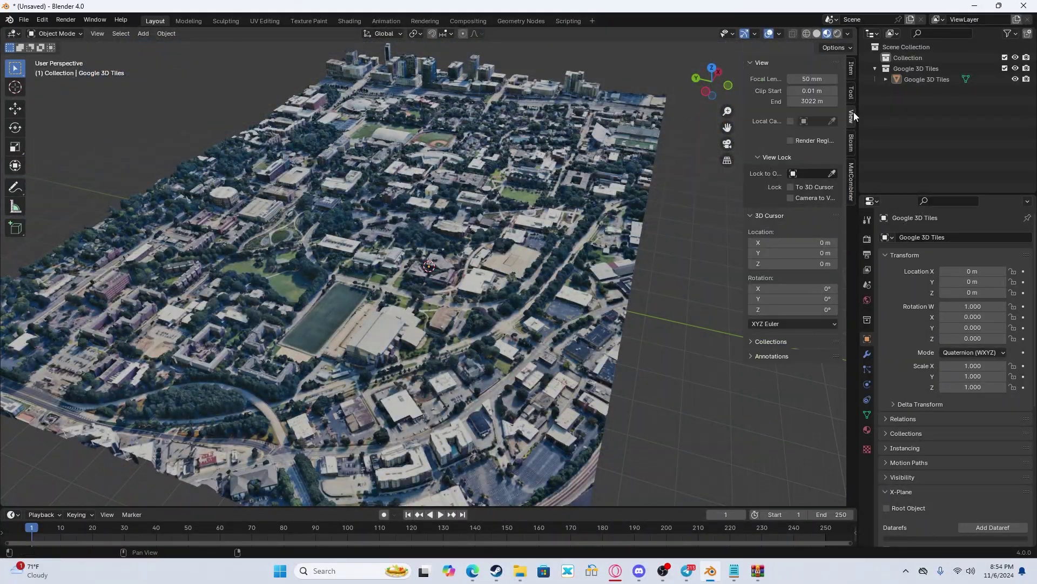
click(851, 181)
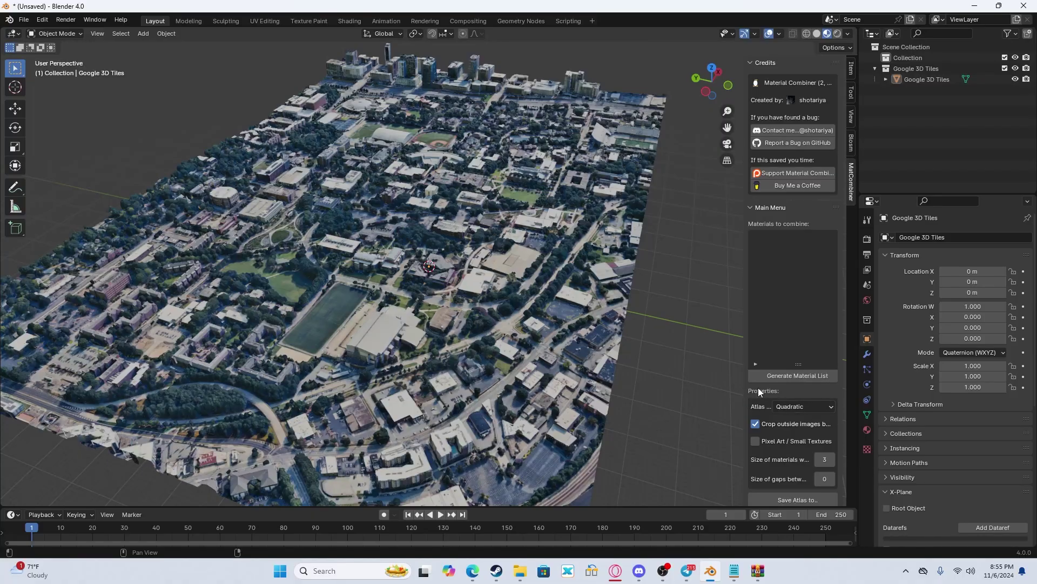
click(789, 405)
click(792, 410)
click(792, 409)
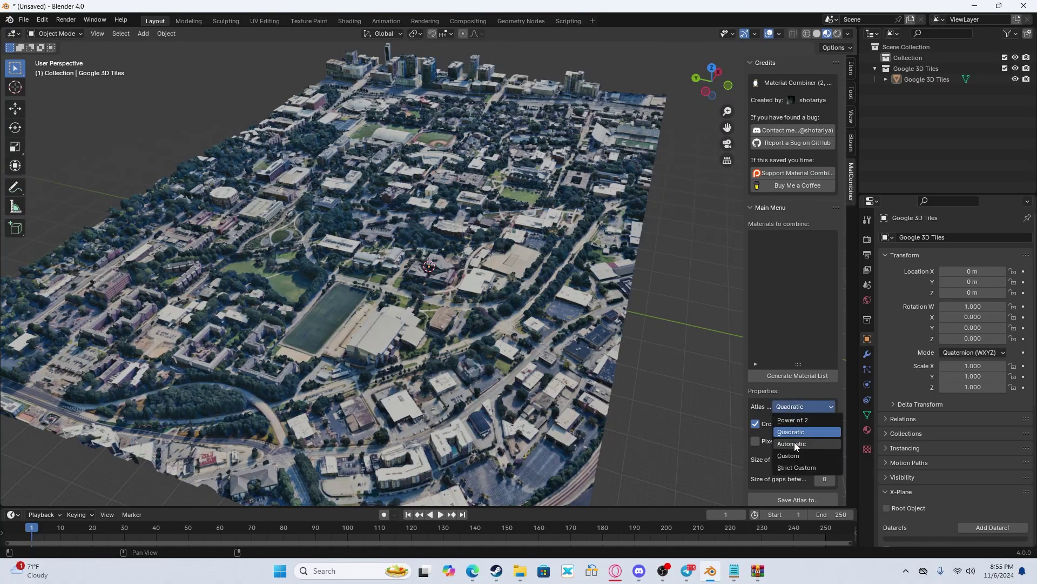
click(782, 411)
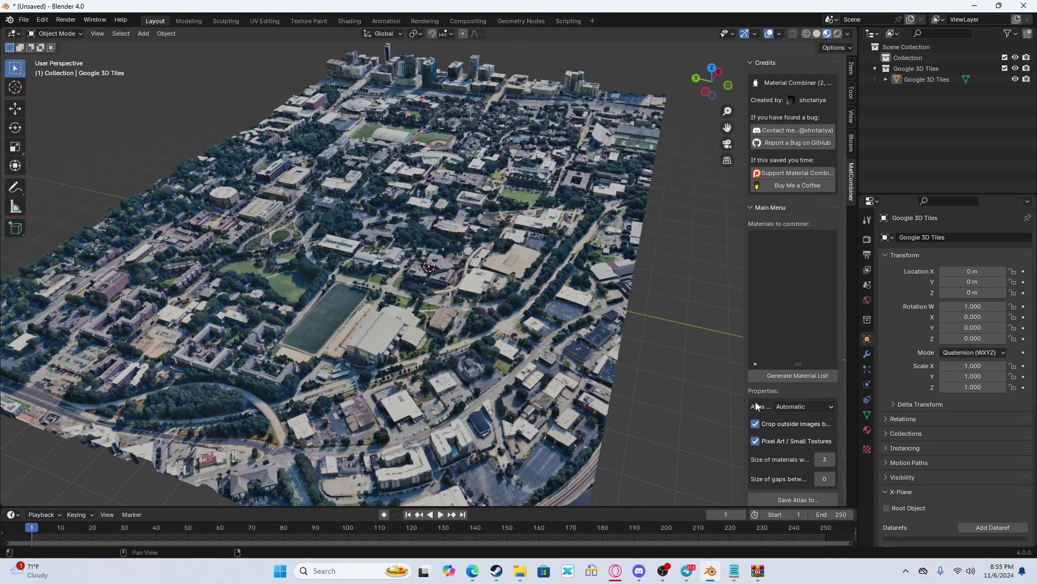
click(829, 479)
Step: For the atlas save location, create and open a new 'gatech' folder in Downloads
mouse_move(443, 275)
middle_down()
mouse_move(411, 285)
mouse_move(573, 270)
mouse_move(413, 275)
mouse_move(427, 276)
middle_up()
click(792, 500)
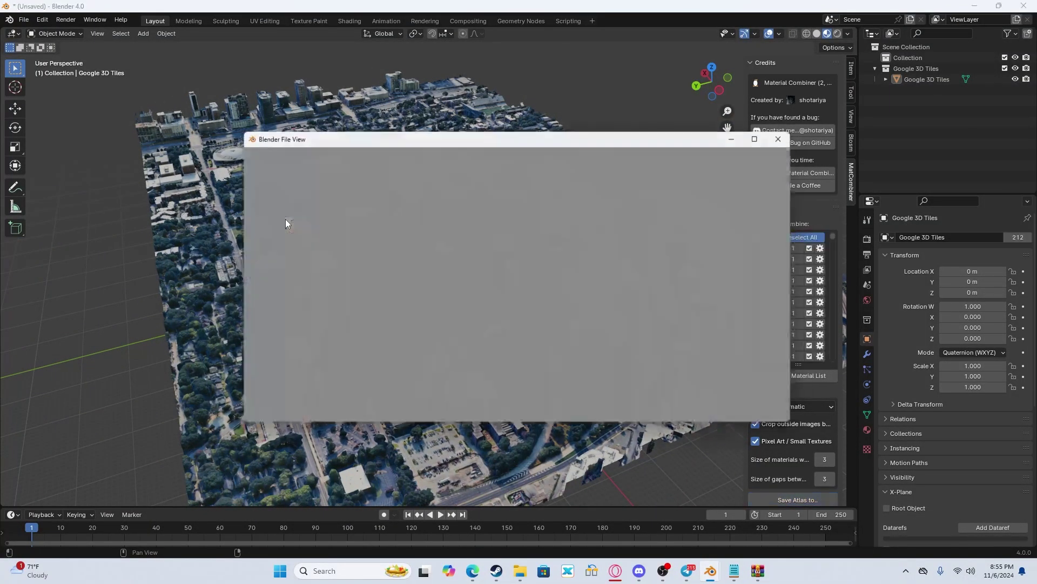
click(275, 235)
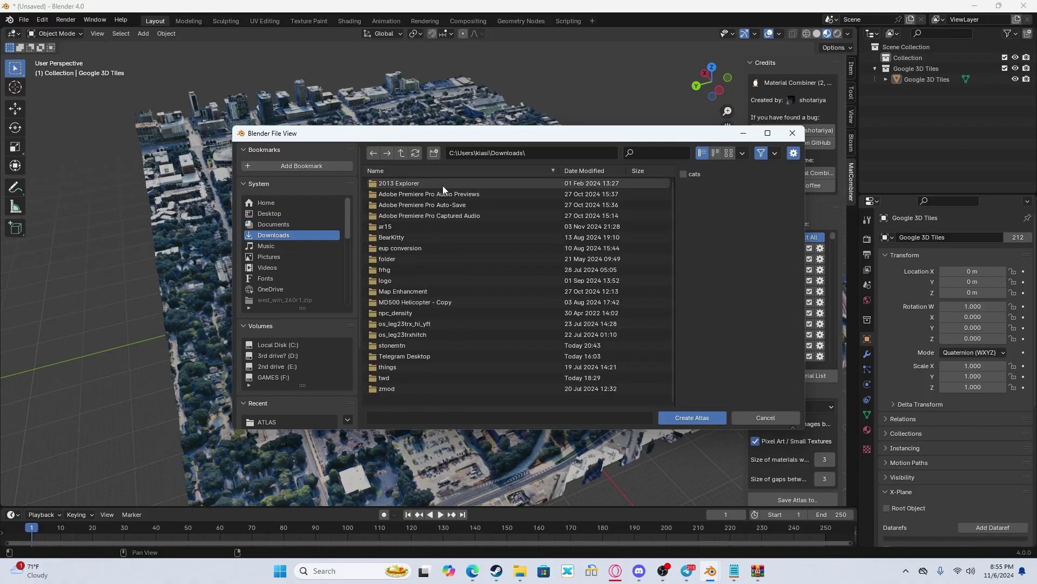
right_click(398, 401)
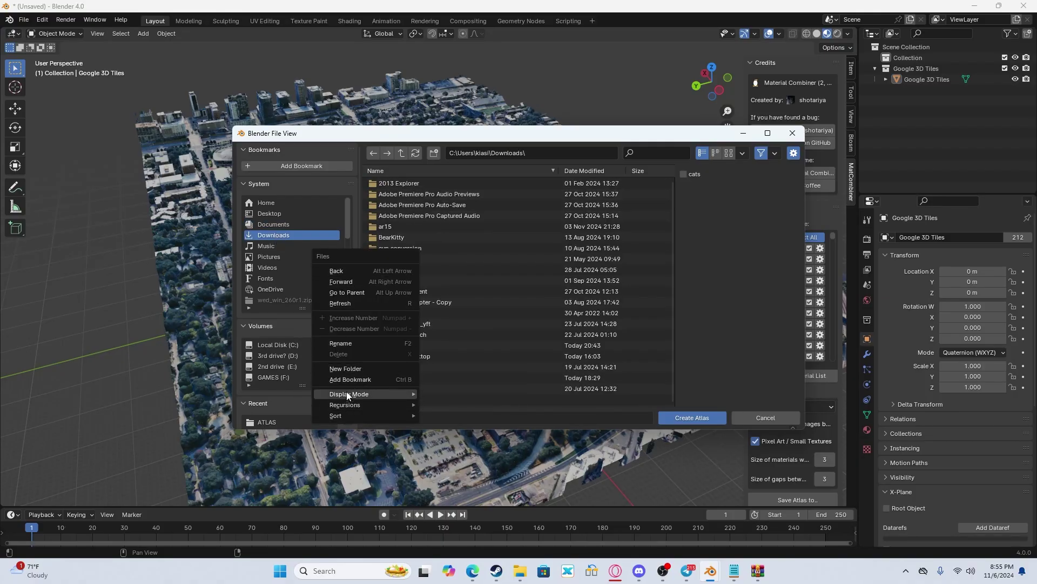
click(349, 368)
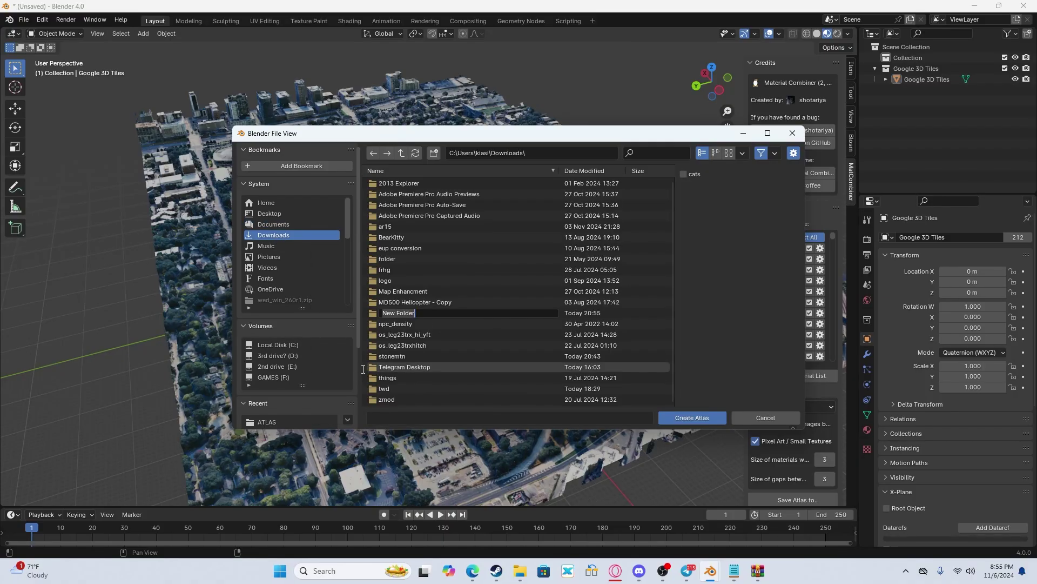
text(gatech)
key(Return)
double_click(387, 280)
Step: Create the combined atlas in the gatech folder and inspect the atlas-textured city
right_click(413, 266)
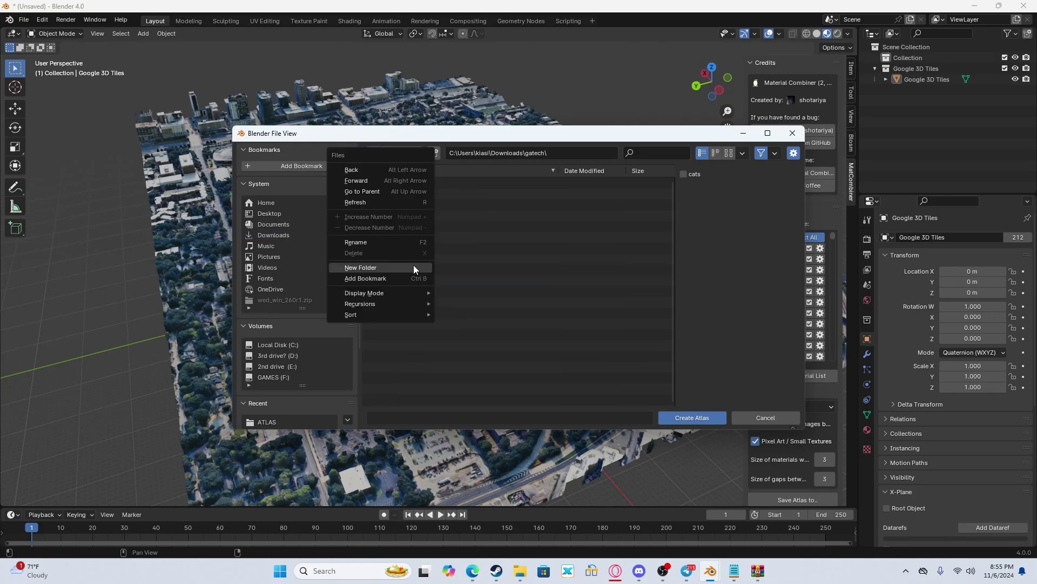
click(682, 418)
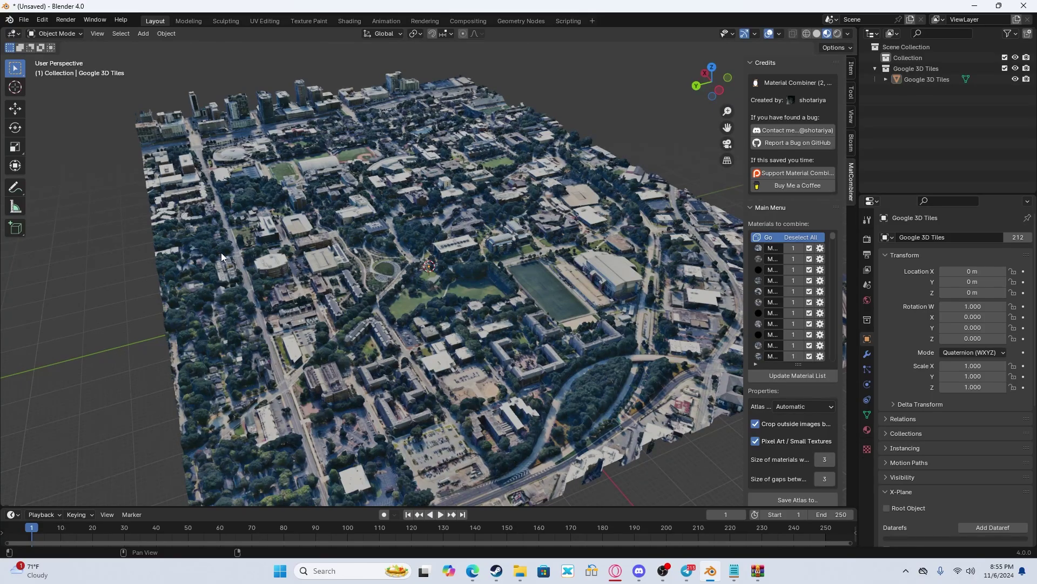
middle_drag(222, 252, 606, 352)
scroll(415, 252, up, 5)
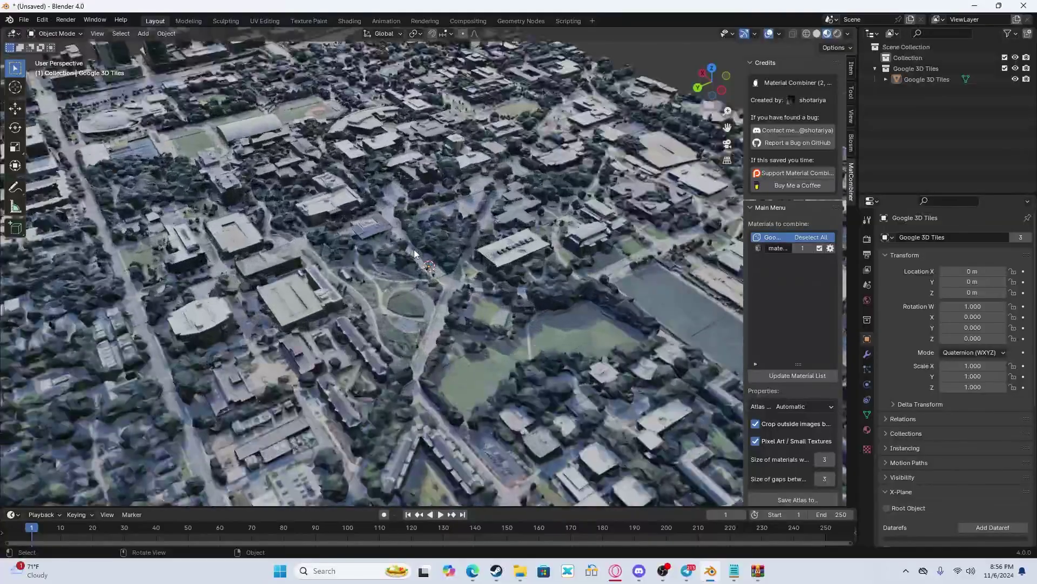
click(16, 36)
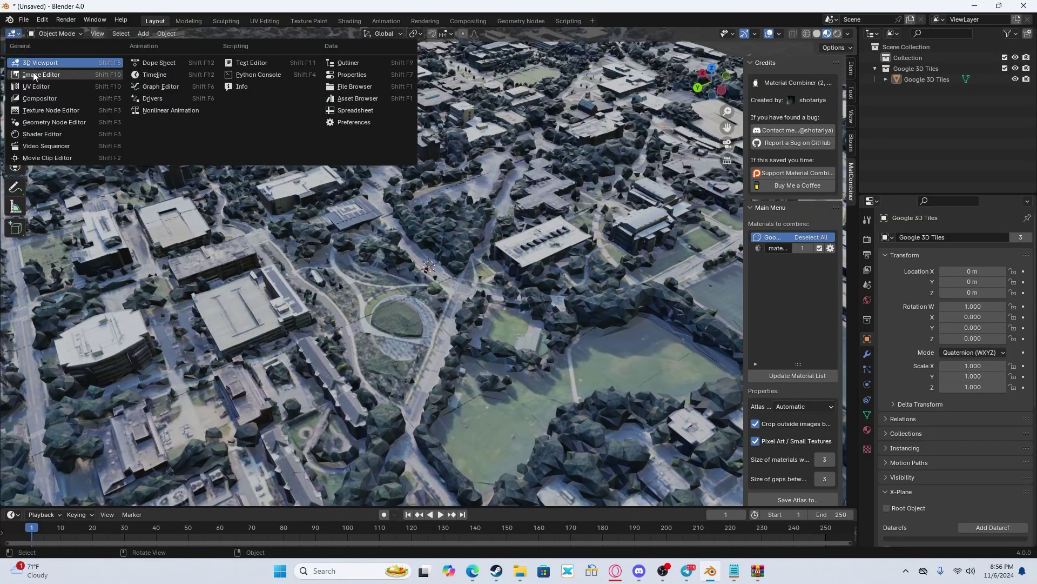
Step: Save Atlas_00001.png from the Image Editor into gatech, then view the city again
click(40, 75)
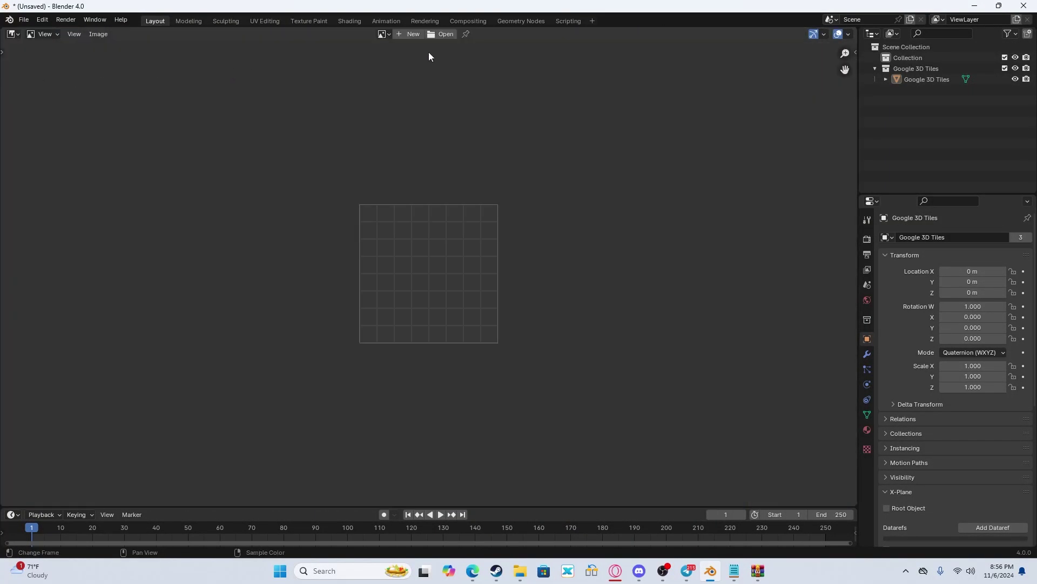
click(382, 34)
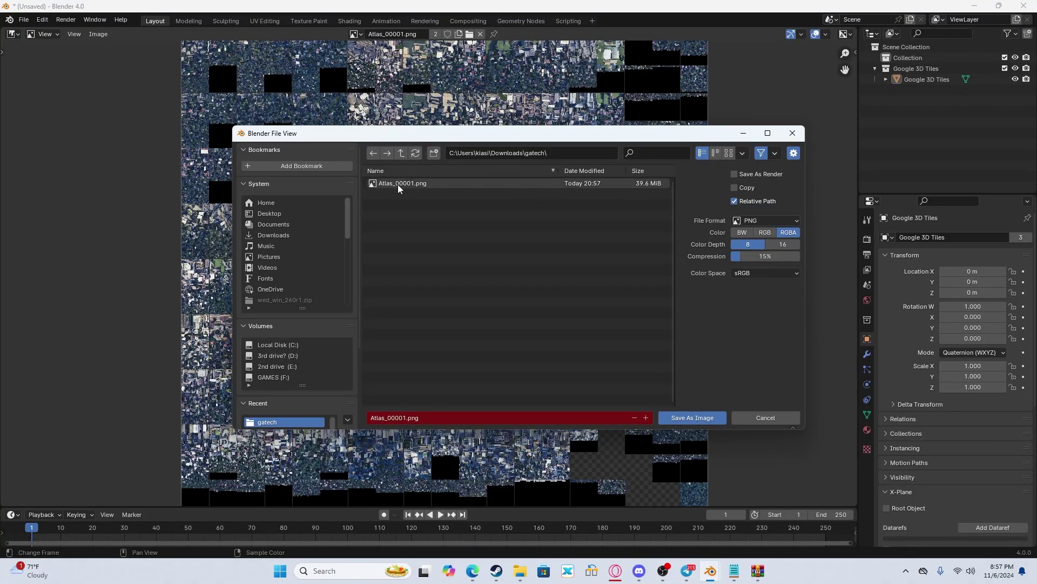
click(520, 184)
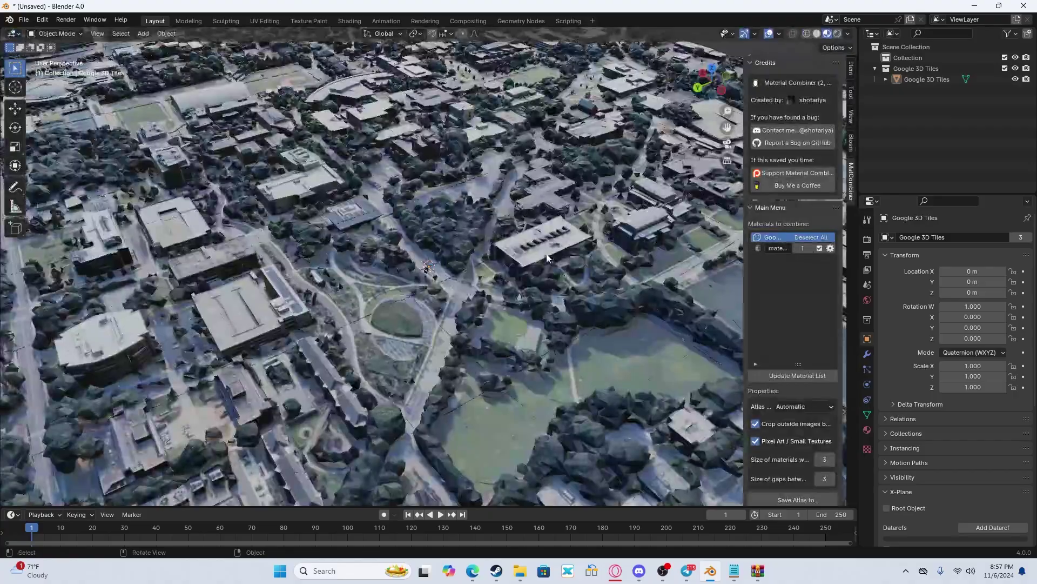
scroll(472, 258, down, 4)
middle_drag(531, 298, 499, 288)
Step: Move the Google 3D Tiles object into Collection
click(16, 34)
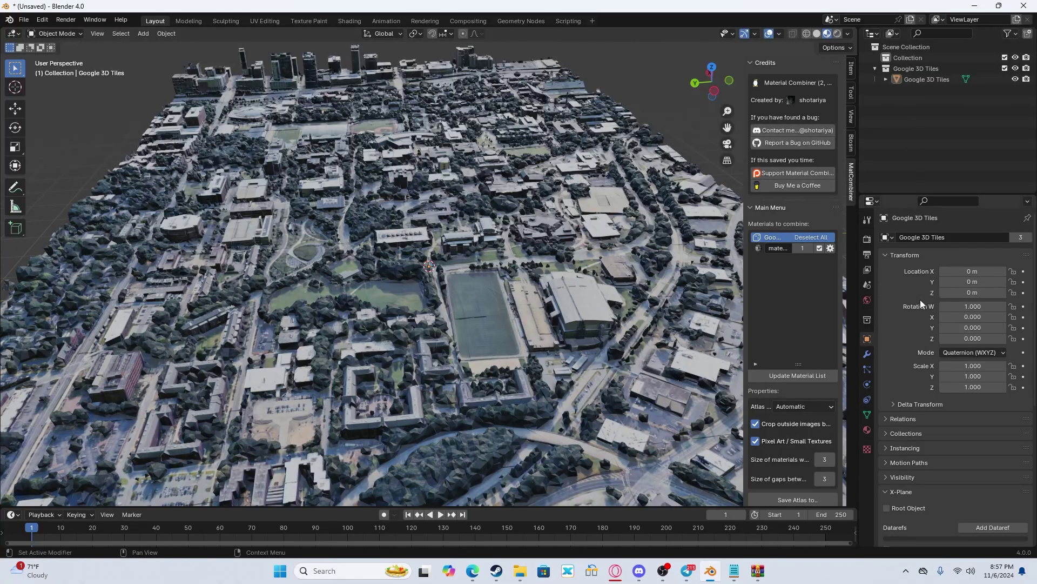
click(852, 93)
click(849, 117)
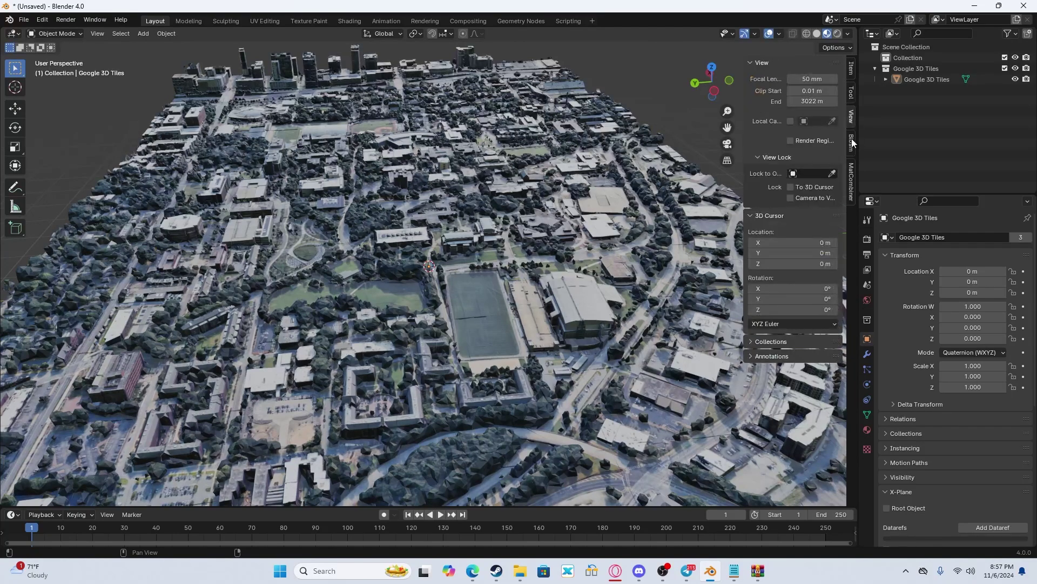
click(852, 183)
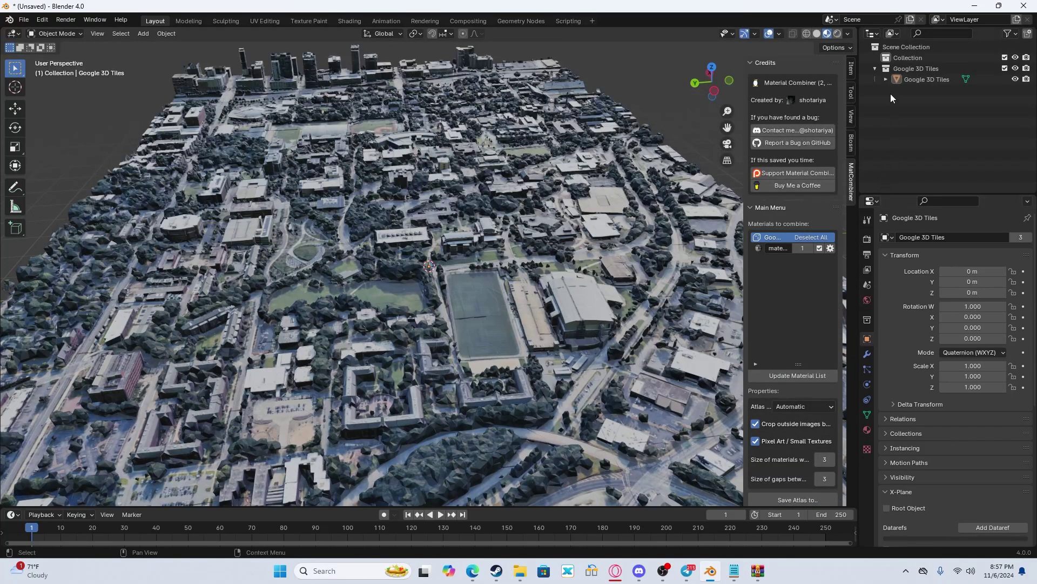
click(910, 80)
drag(917, 80, 906, 56)
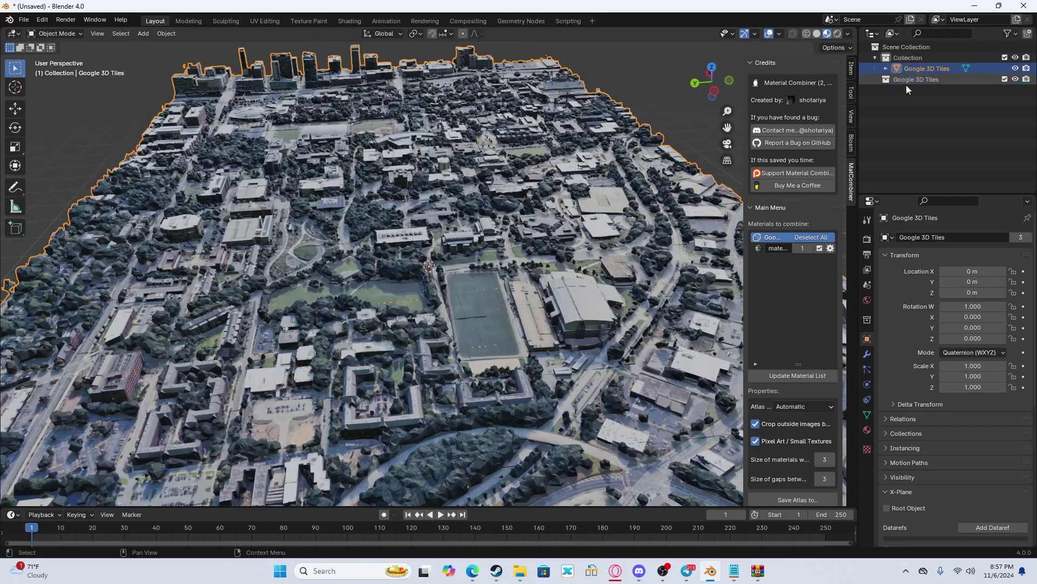
Step: Make Collection an X-Plane root collection named gatech with export type Scenery Object
click(867, 285)
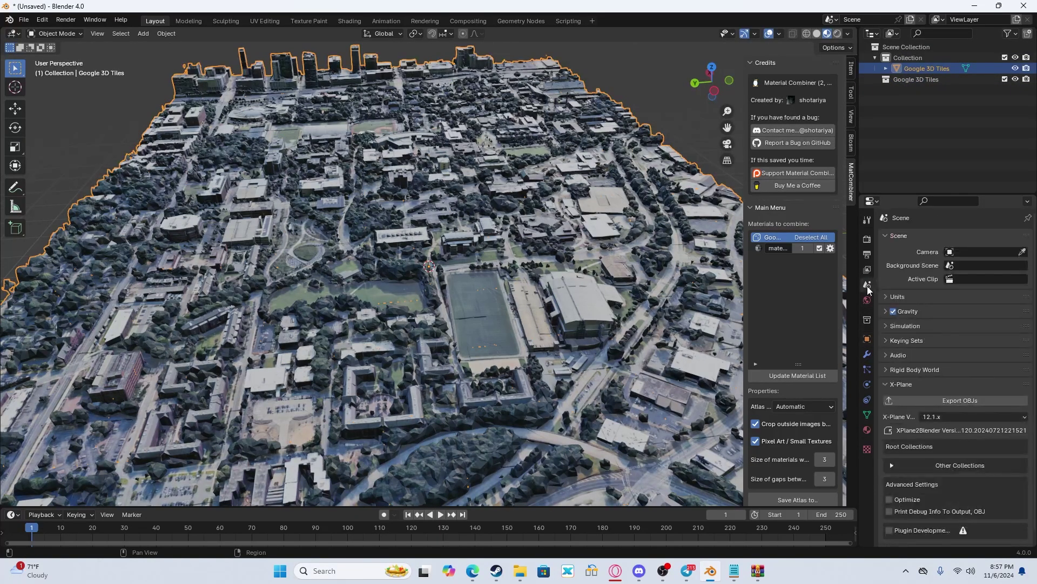
scroll(913, 363, down, 1)
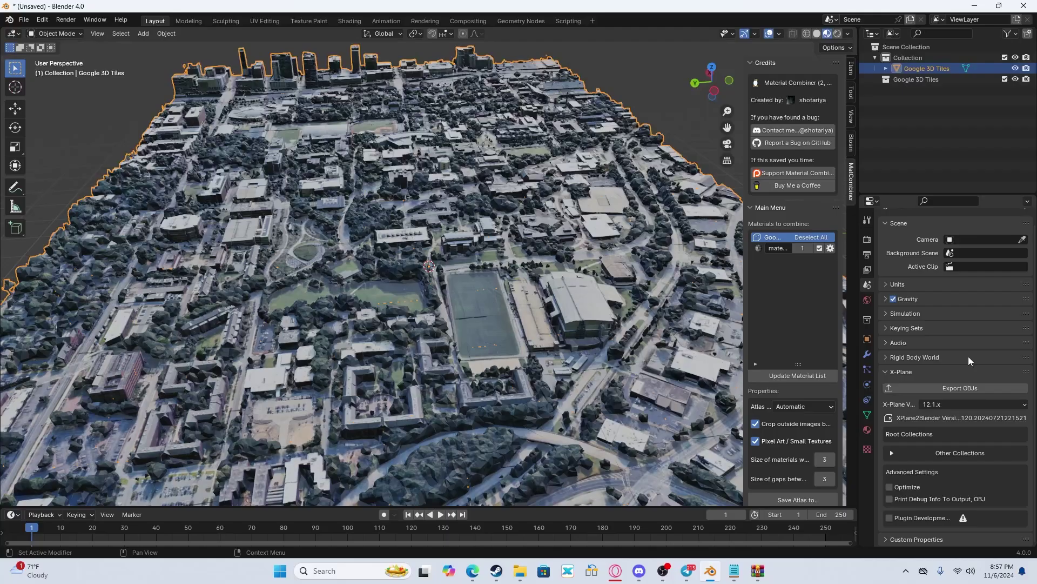
click(913, 451)
click(962, 428)
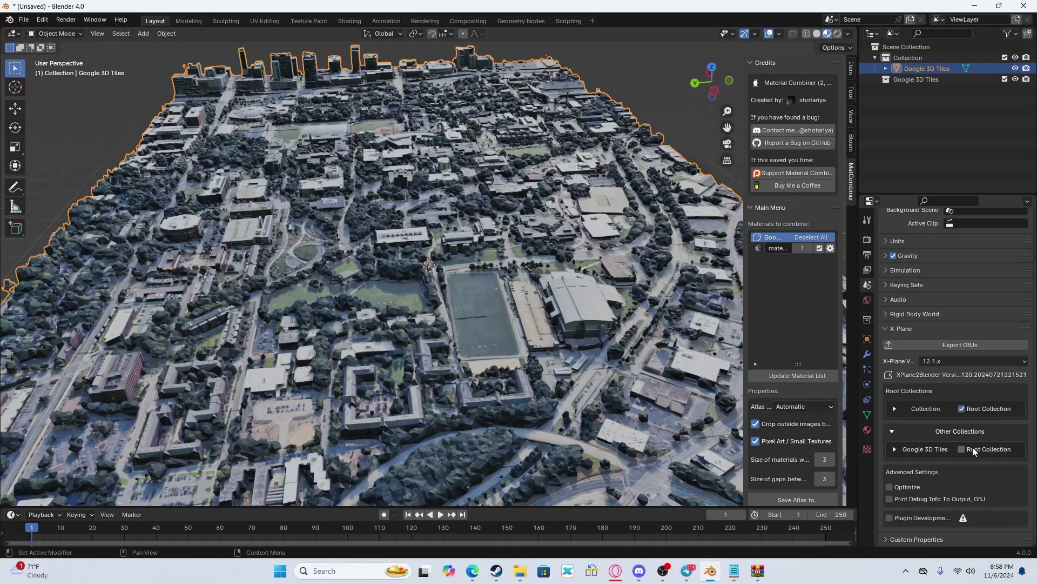
click(895, 409)
scroll(928, 403, down, 2)
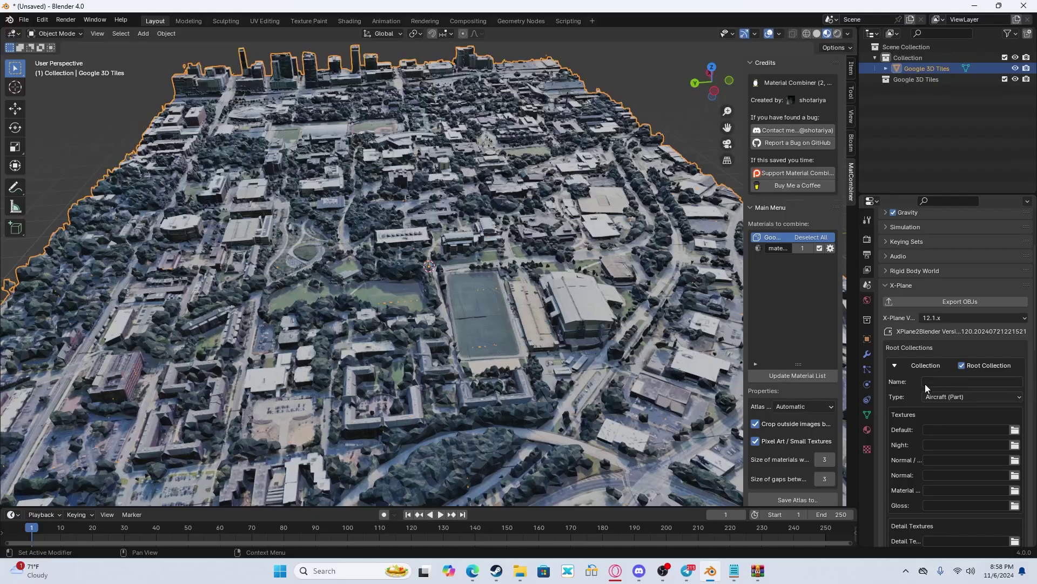
click(943, 383)
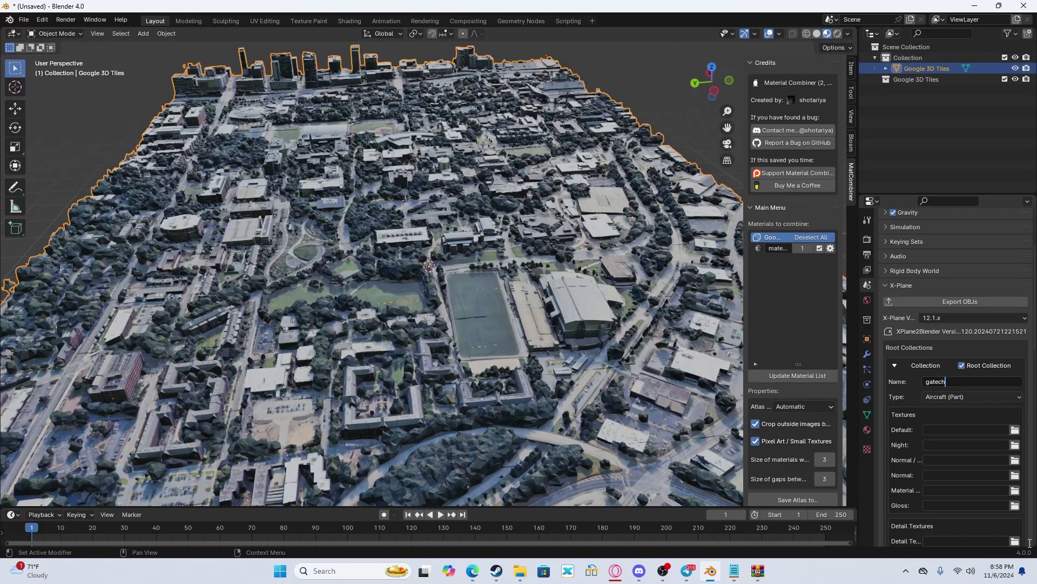
click(944, 397)
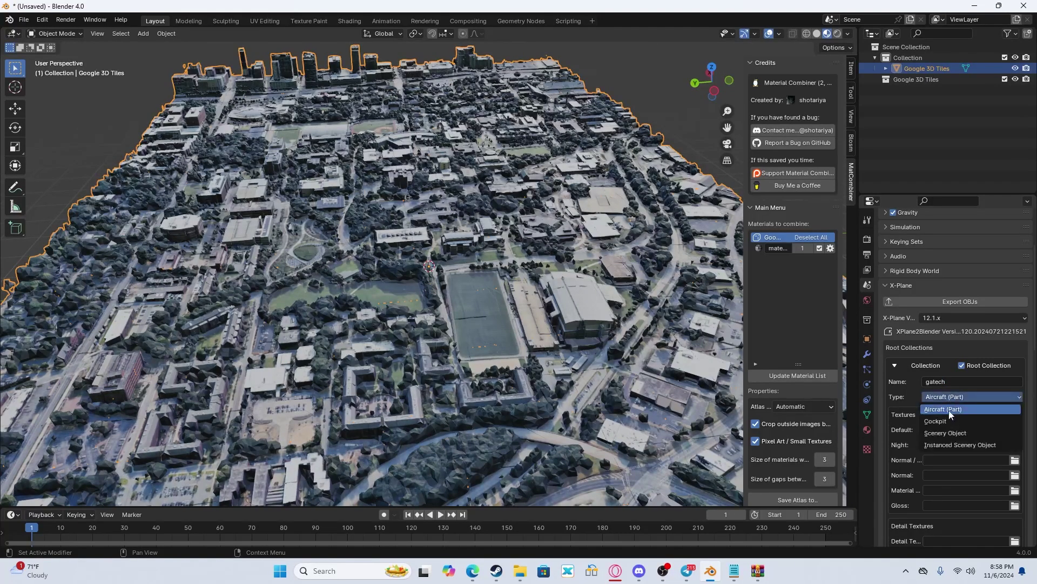
click(943, 432)
scroll(940, 411, down, 4)
scroll(951, 419, down, 7)
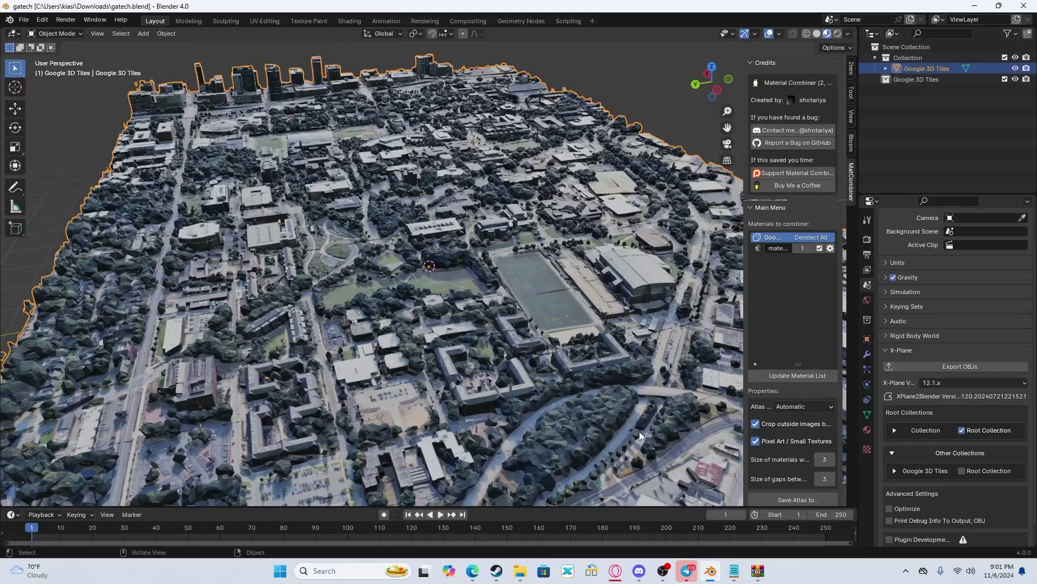
Step: In Downloads, move gatech.obj into the gatech folder and open that folder
click(520, 570)
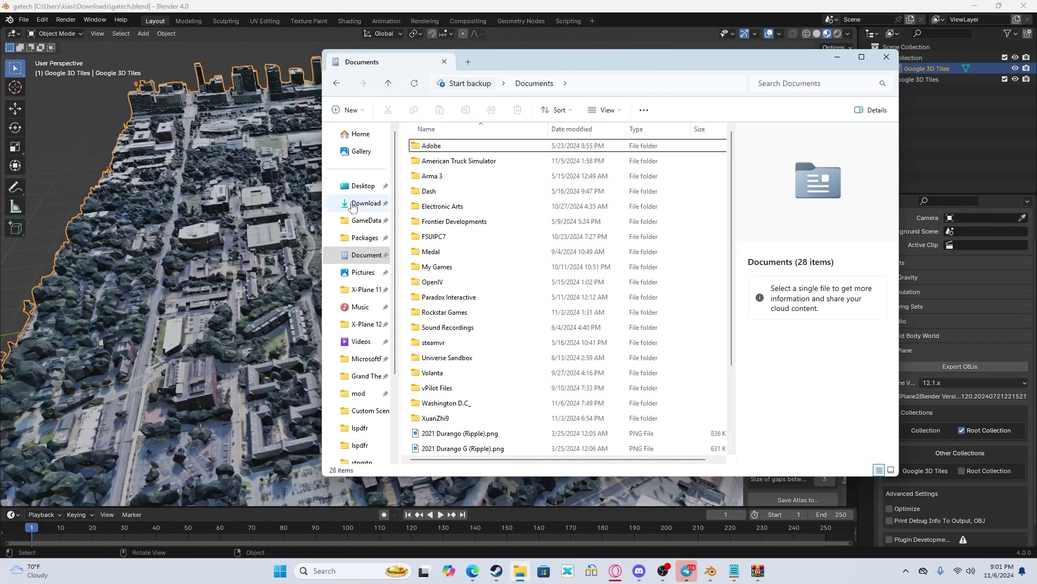
click(355, 204)
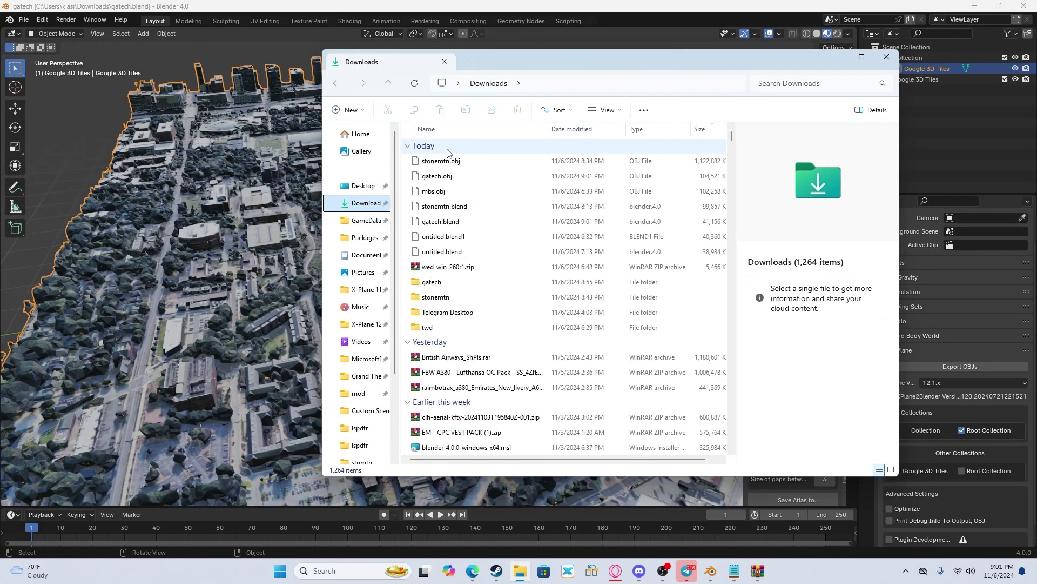
click(442, 176)
key(F2)
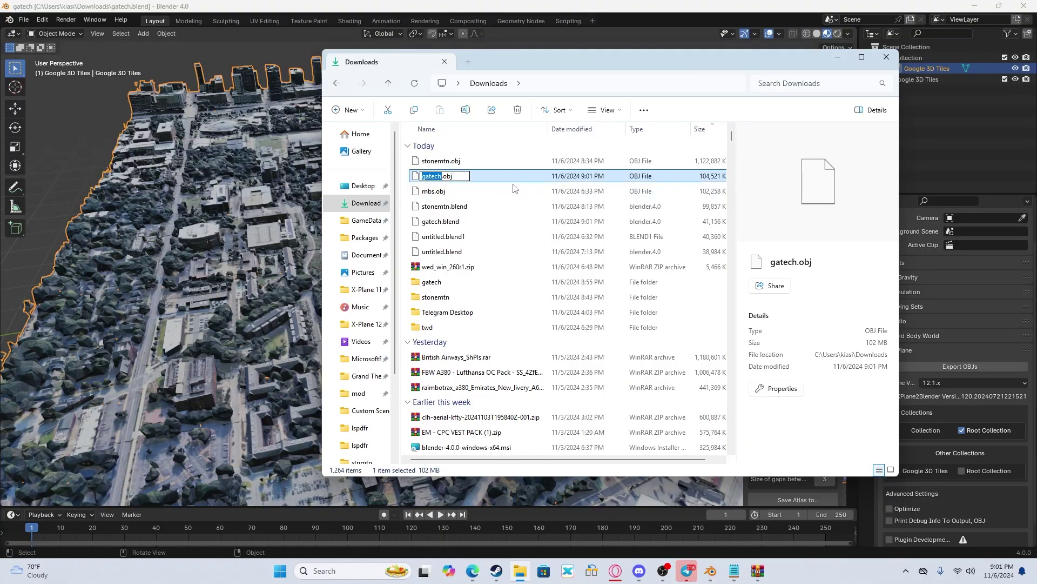
click(482, 182)
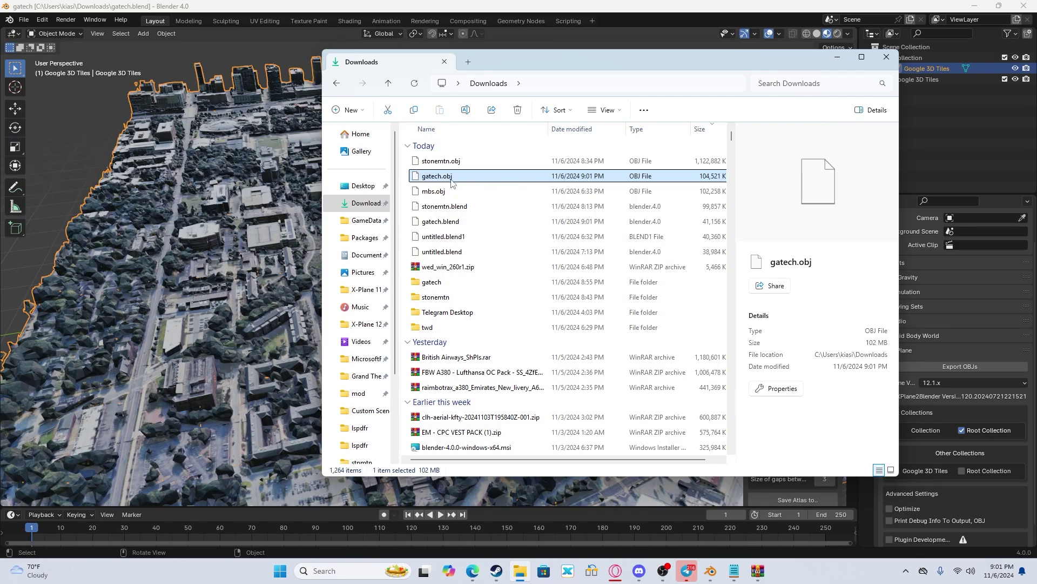
drag(451, 182, 442, 284)
double_click(431, 267)
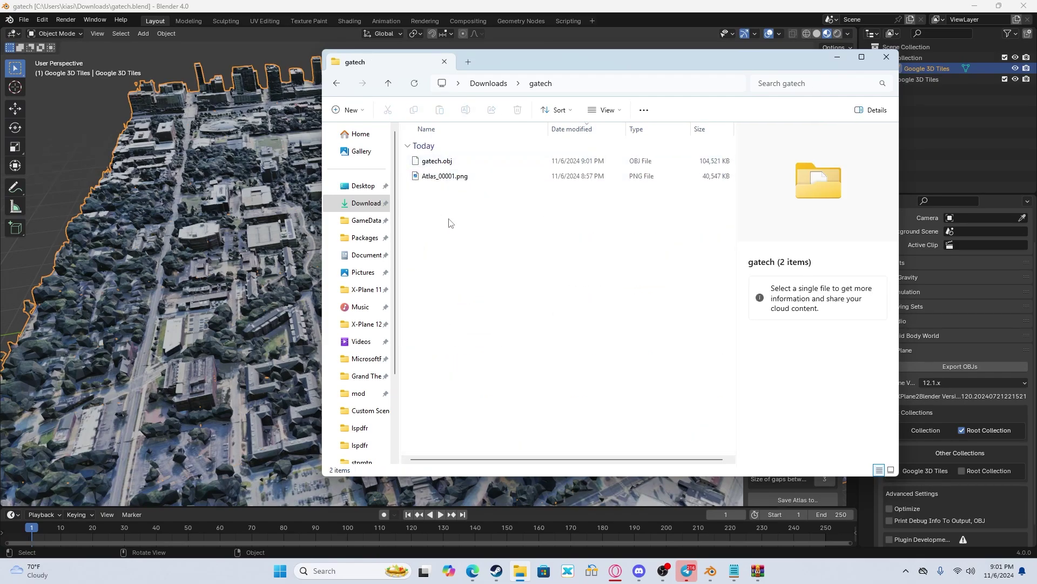
Step: Select files in the gatech folder and open a second File Explorer window alongside it
drag(449, 224, 422, 156)
click(436, 163)
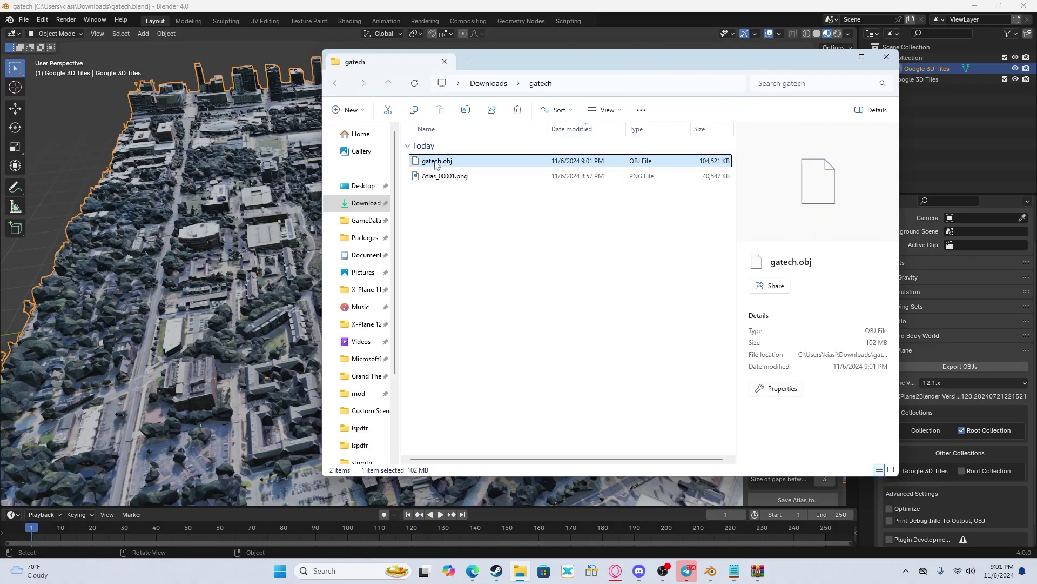
click(451, 179)
click(443, 175)
drag(465, 217, 449, 180)
click(531, 268)
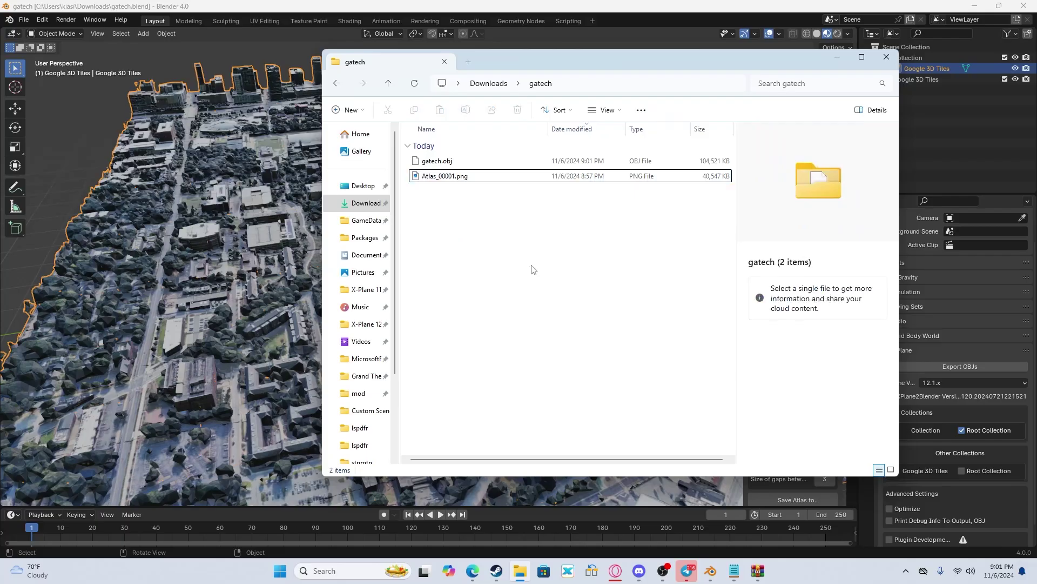
right_click(527, 572)
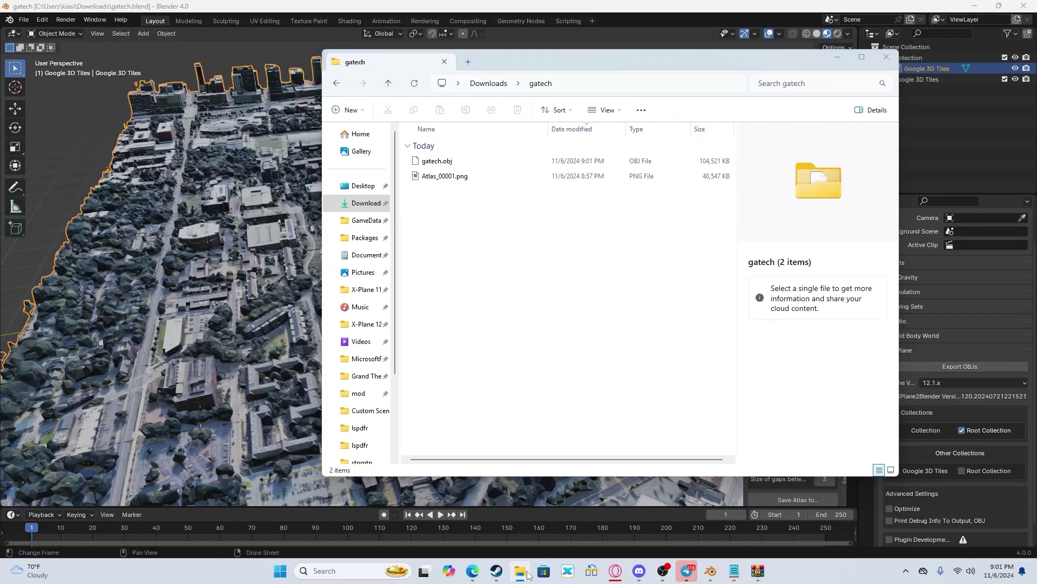
click(483, 509)
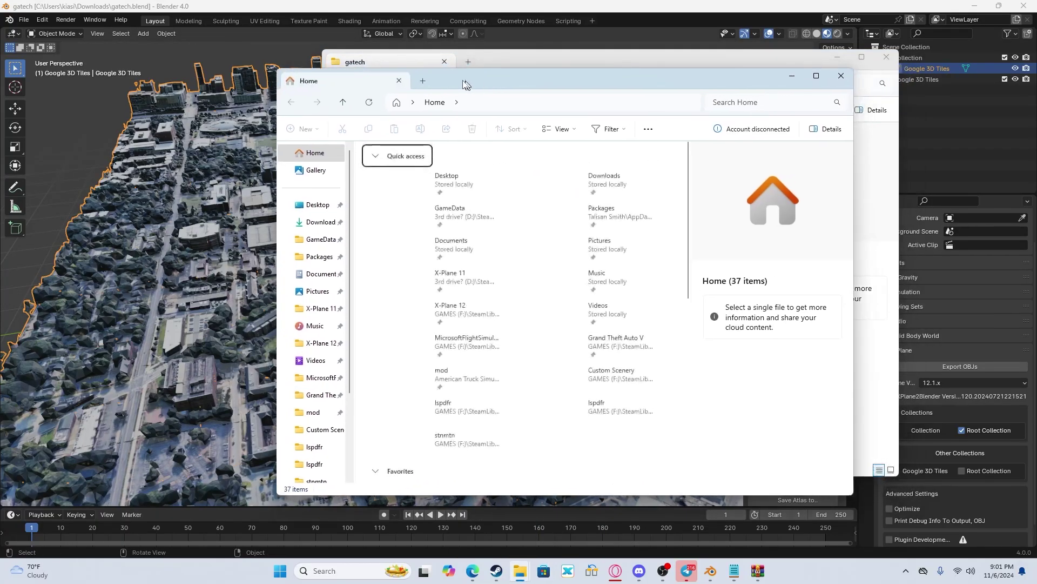
drag(536, 75, 332, 69)
click(709, 213)
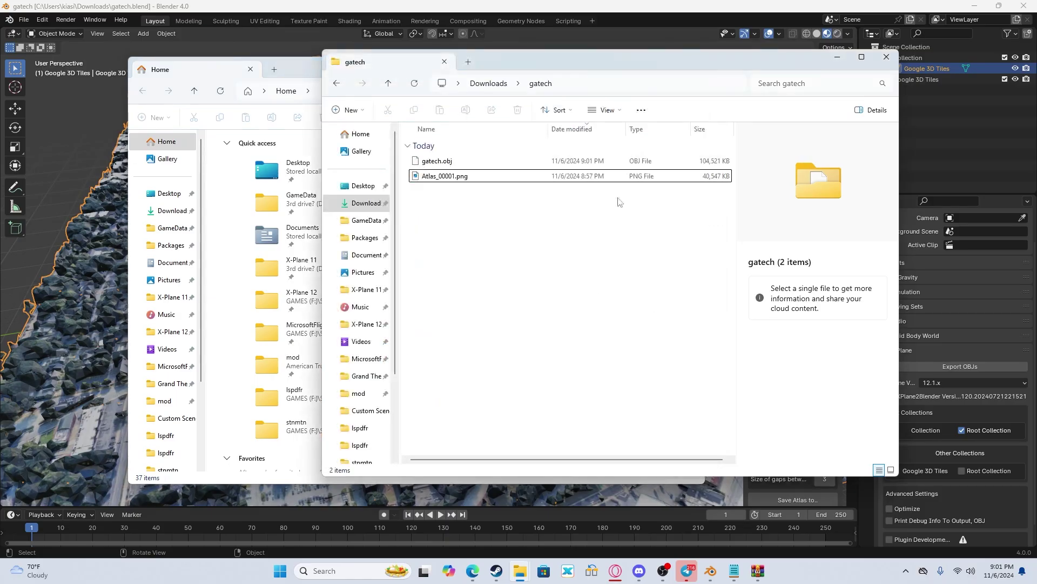
Step: Rename Atlas_00001.png to tex-gatech.png
click(441, 179)
click(439, 177)
text(te)
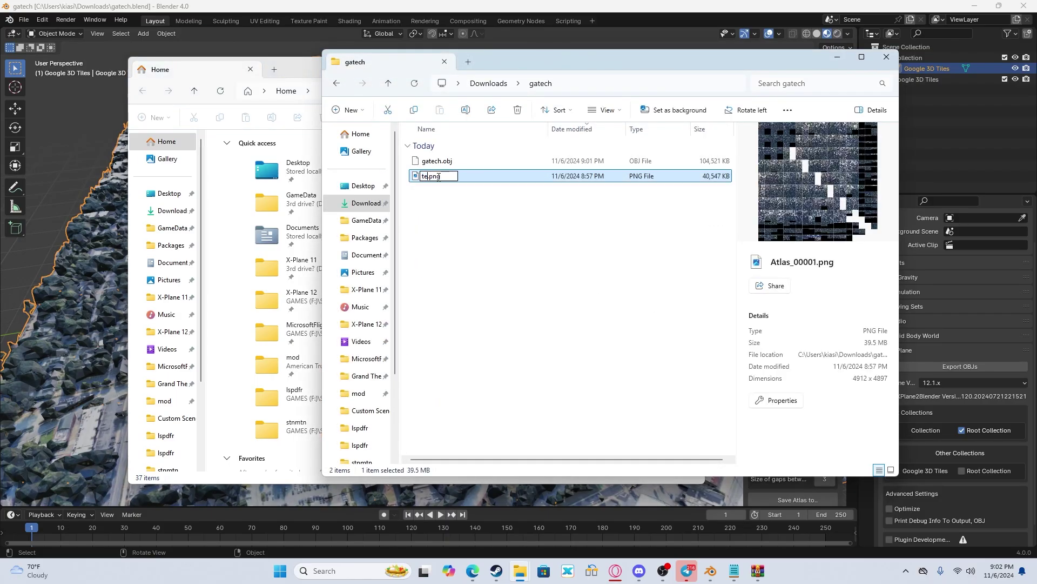
text(x-gatech)
key(Return)
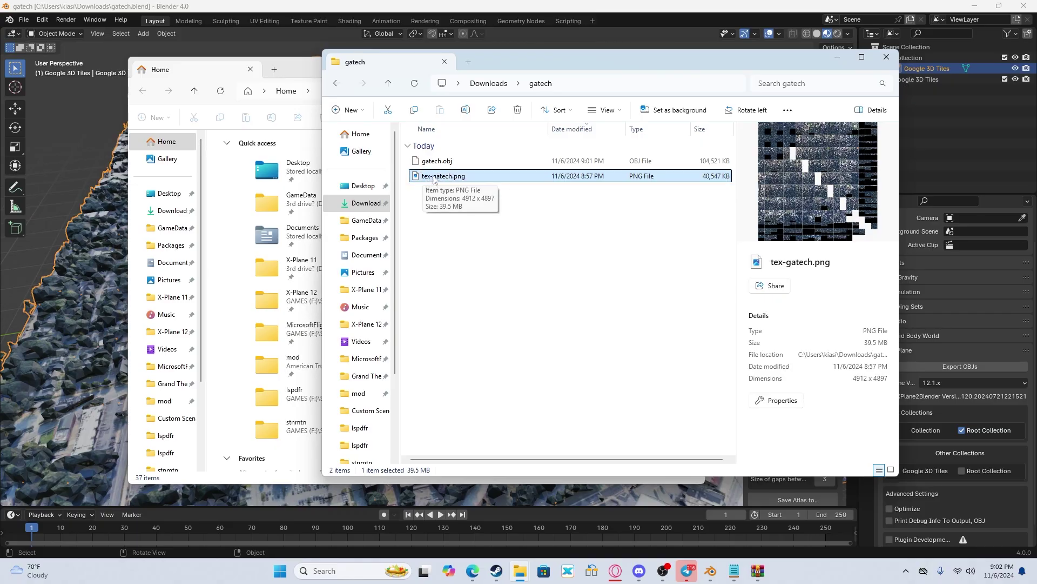
click(433, 164)
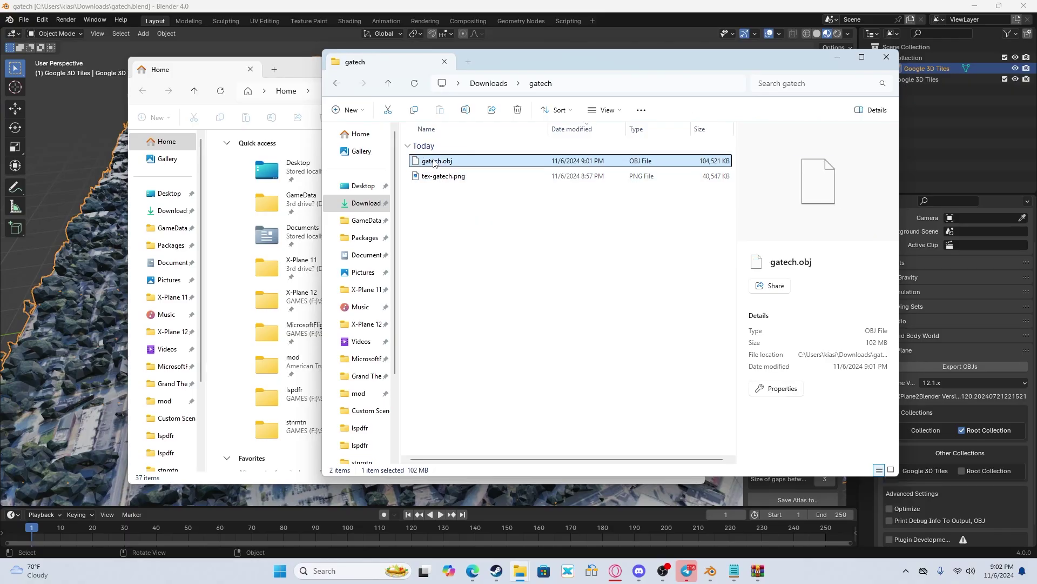
Step: Open gatech.obj in Notepad++ and start a new header line with 'TEXTURE tex'
click(456, 187)
right_click(444, 161)
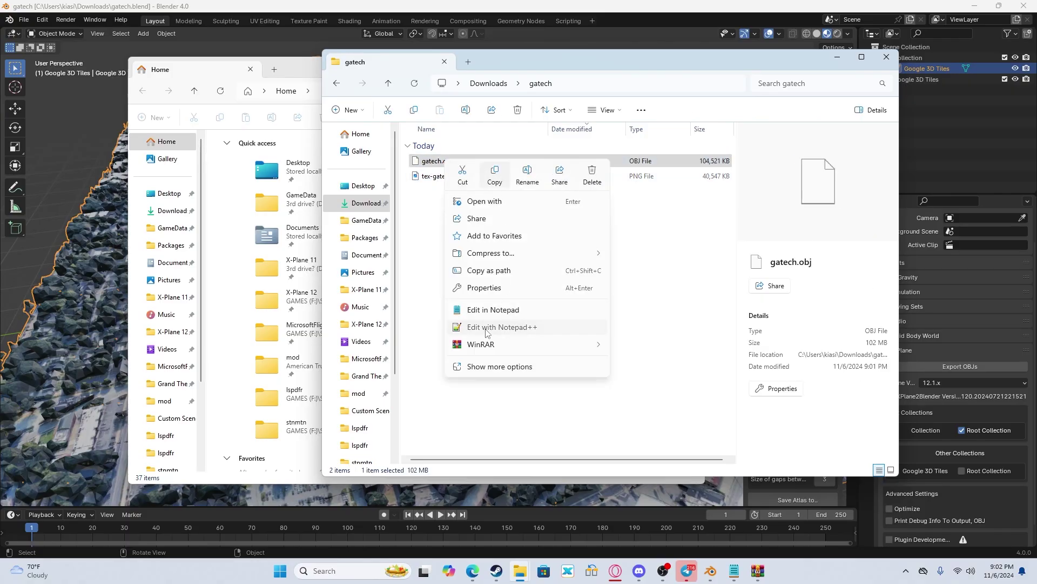
click(487, 328)
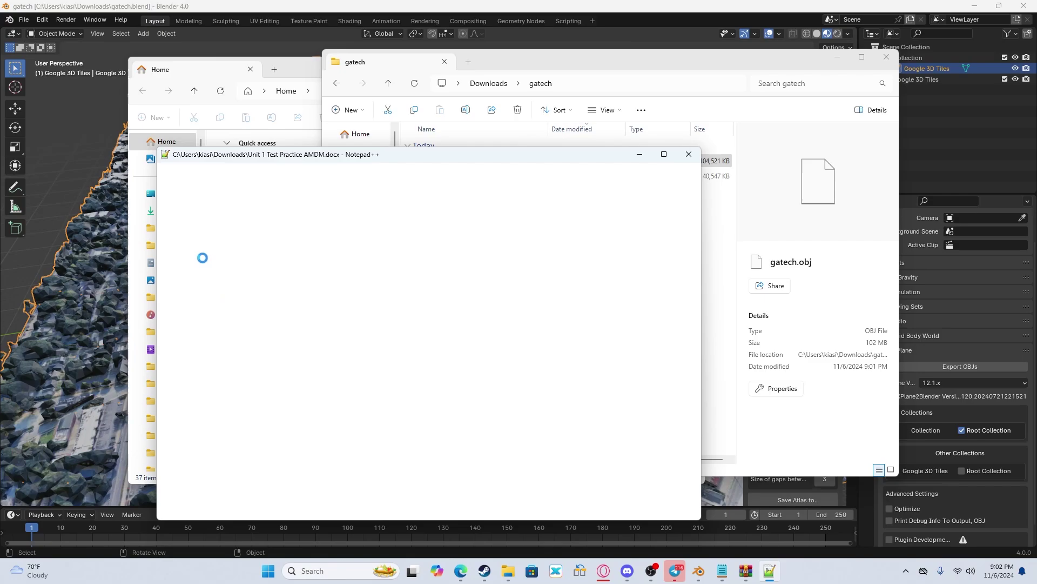
click(200, 238)
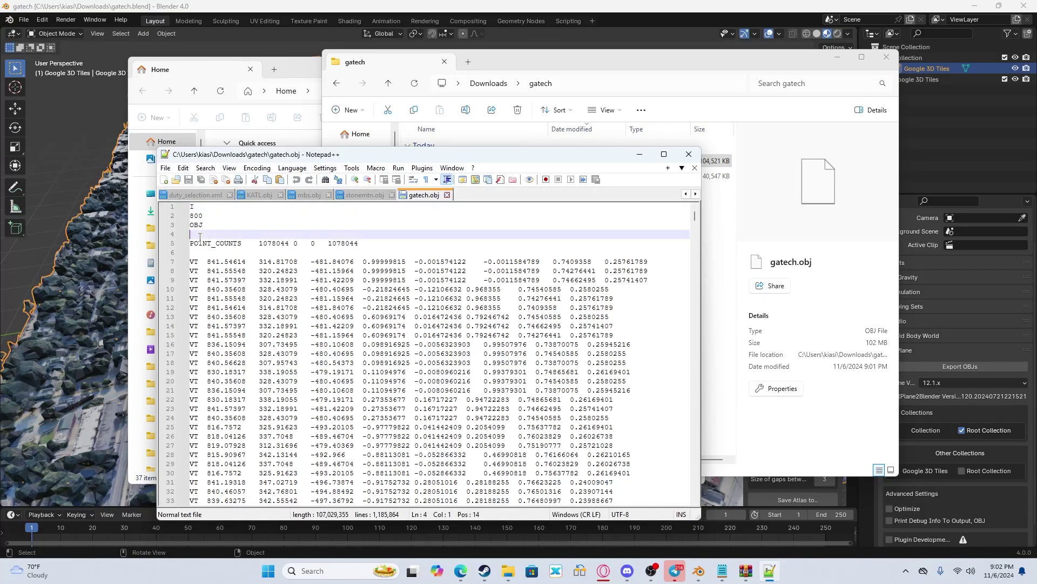
key(Return)
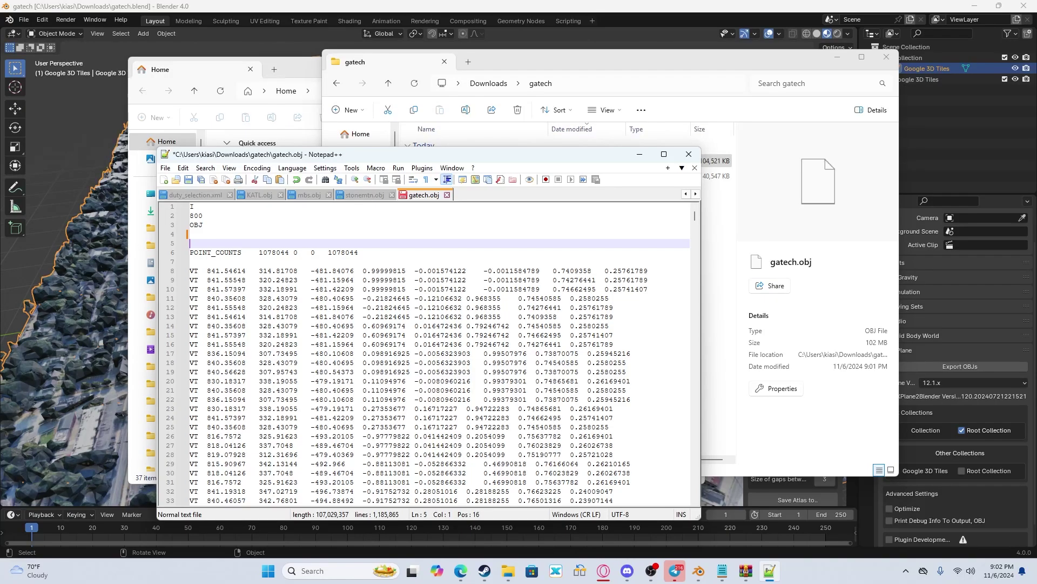
text(TEXTURE tex-)
Step: Copy the tex-gatech.png file's name from the gatech folder
click(509, 55)
click(444, 177)
double_click(442, 178)
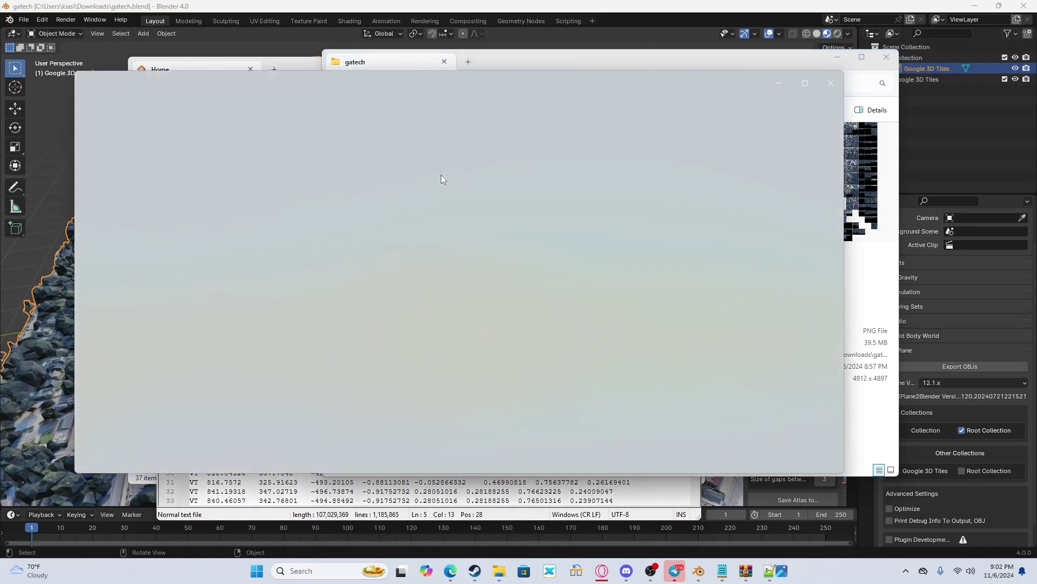
click(832, 82)
click(451, 178)
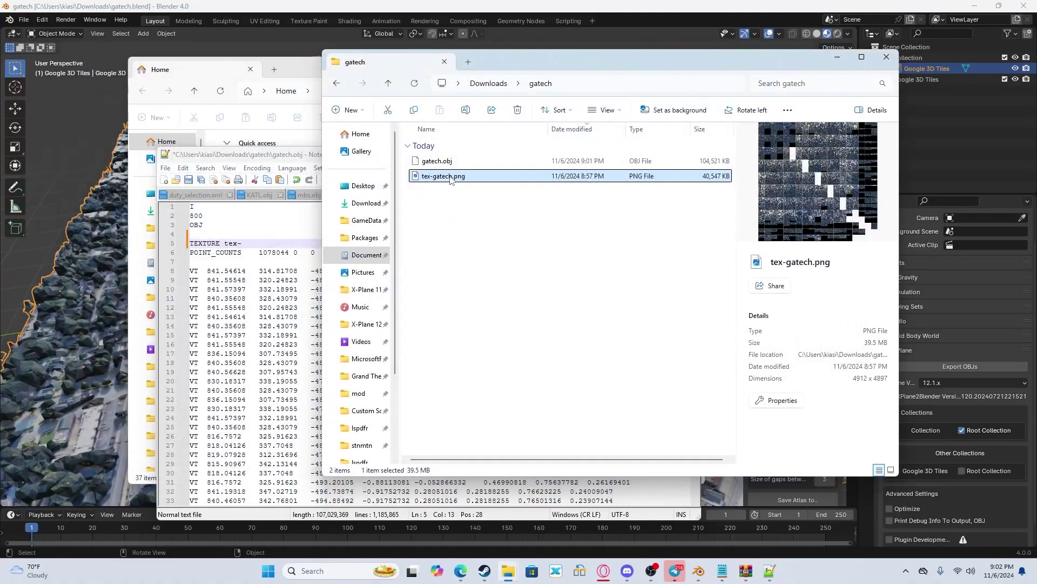
key(ctrl+c)
Step: Complete line 5 as 'TEXTURE tex-gatech.png', fix the typo, and save gatech.obj
click(287, 245)
key(ctrl+v)
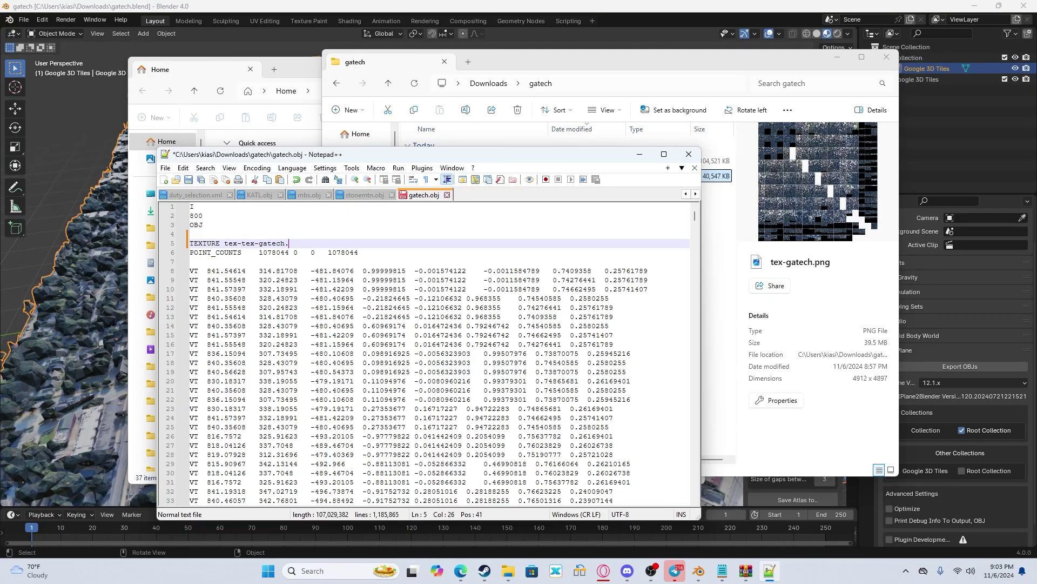
text(.png)
key(BackSpace)
key(BackSpace)
key(BackSpace)
key(BackSpace)
key(BackSpace)
key(BackSpace)
click(297, 241)
click(721, 306)
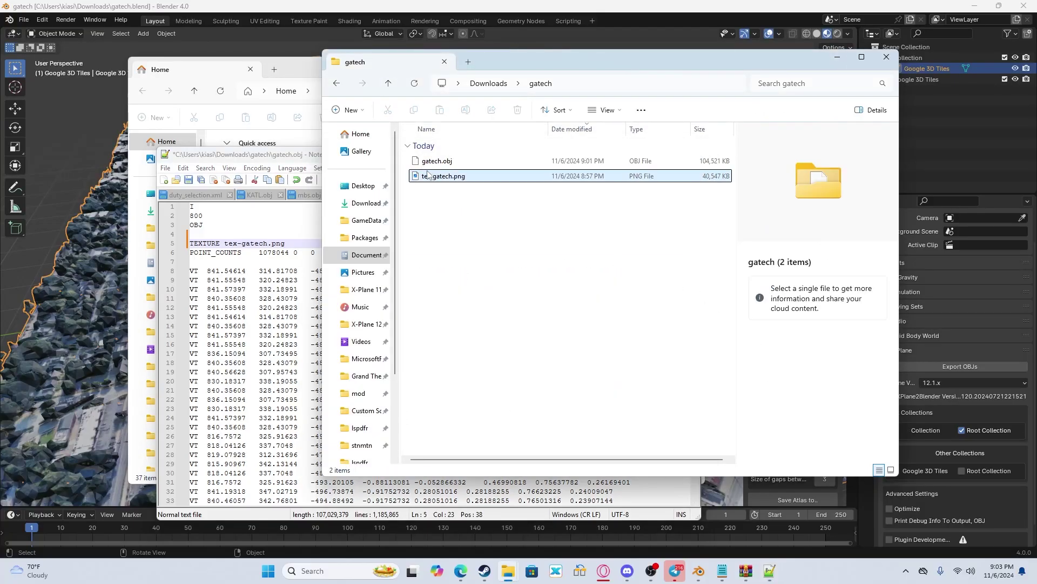
click(192, 180)
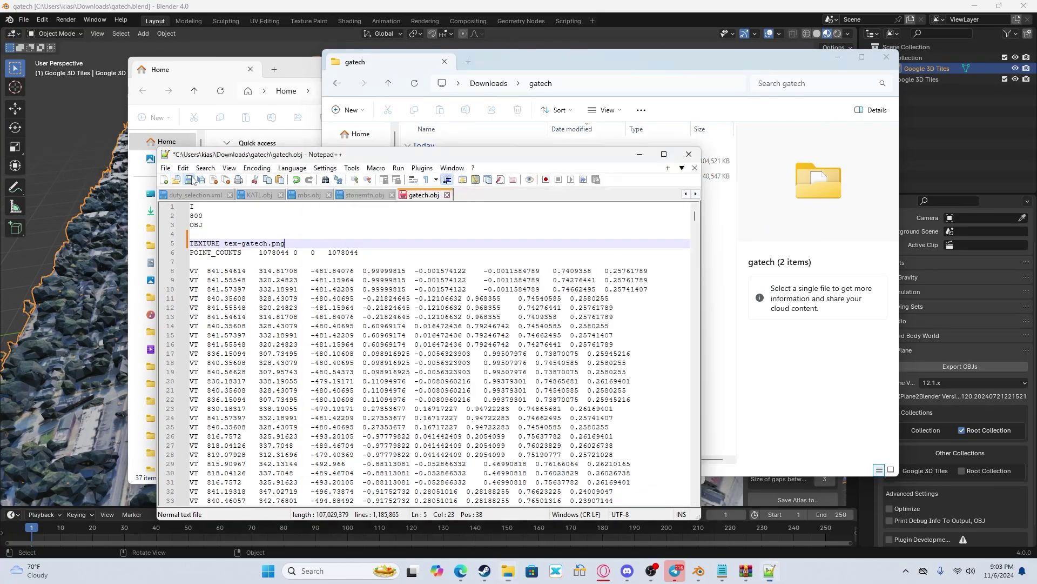
Step: Close Notepad++ and go to X-Plane 12's Custom Scenery folder
click(689, 154)
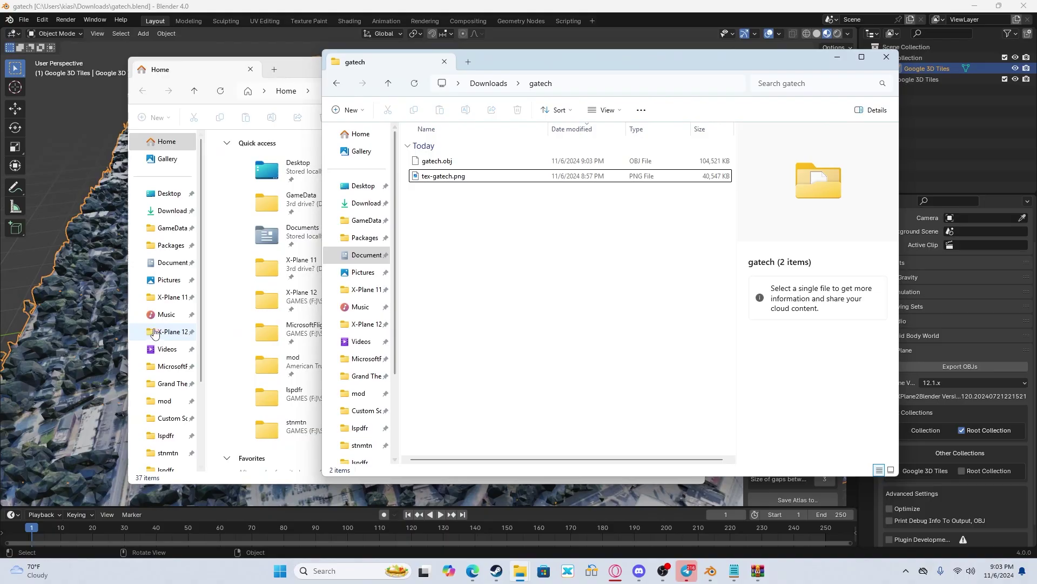
click(185, 331)
double_click(259, 198)
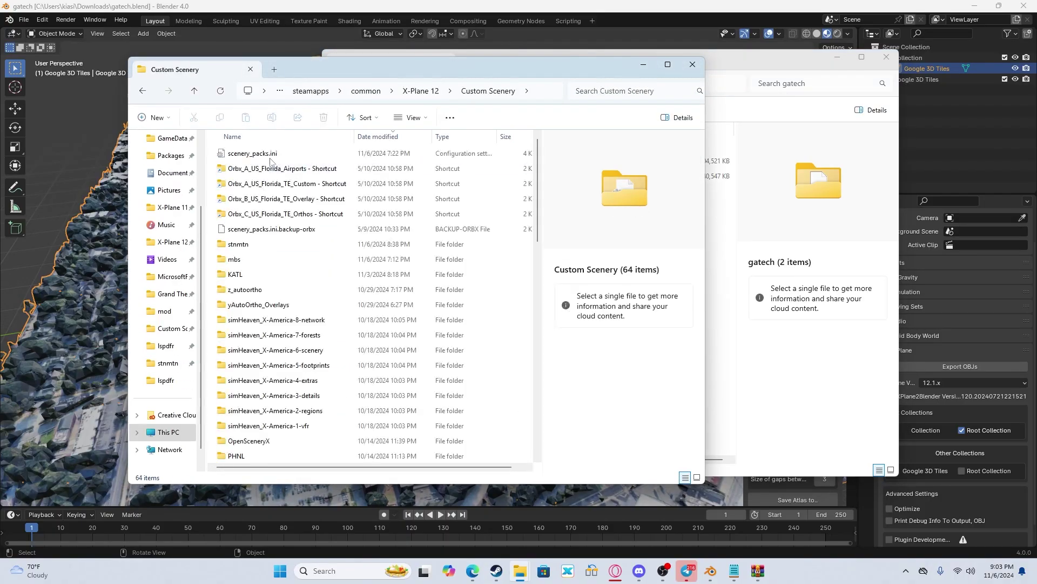
drag(312, 72, 204, 63)
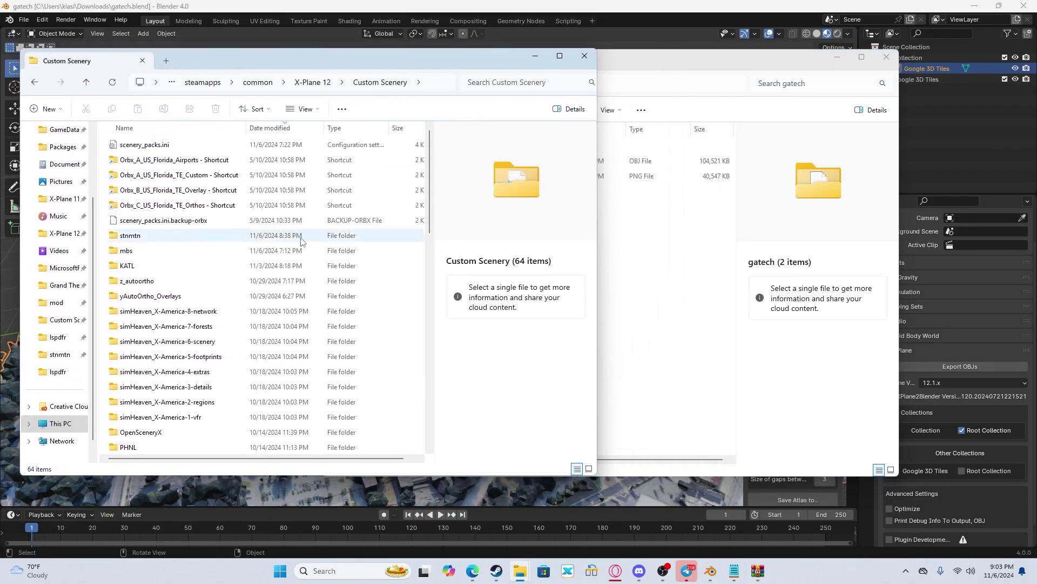
Step: Create a new folder named gatech in Custom Scenery
right_click(270, 274)
click(324, 420)
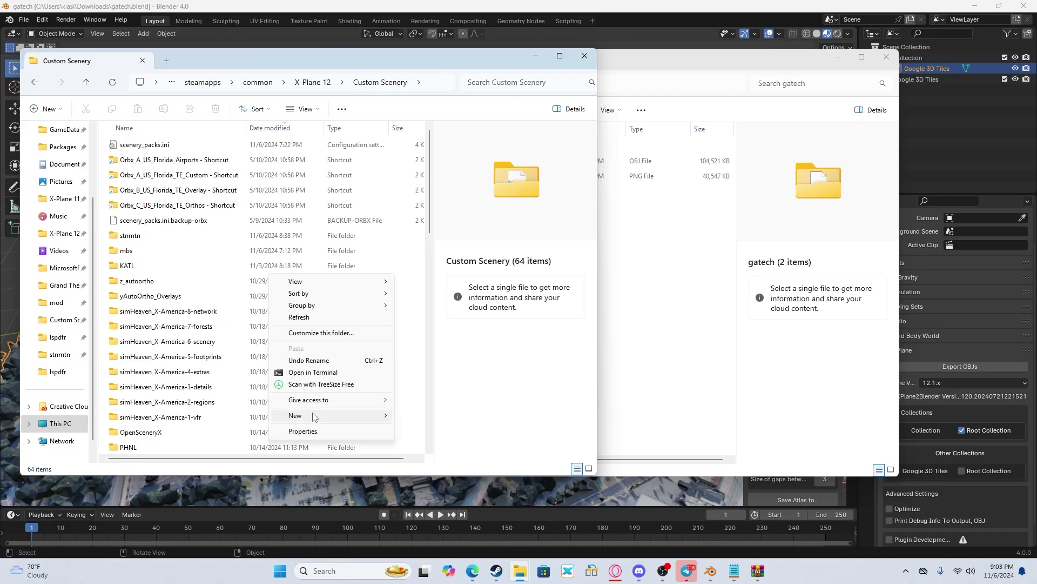
mouse_move(378, 414)
click(414, 416)
text(GAT)
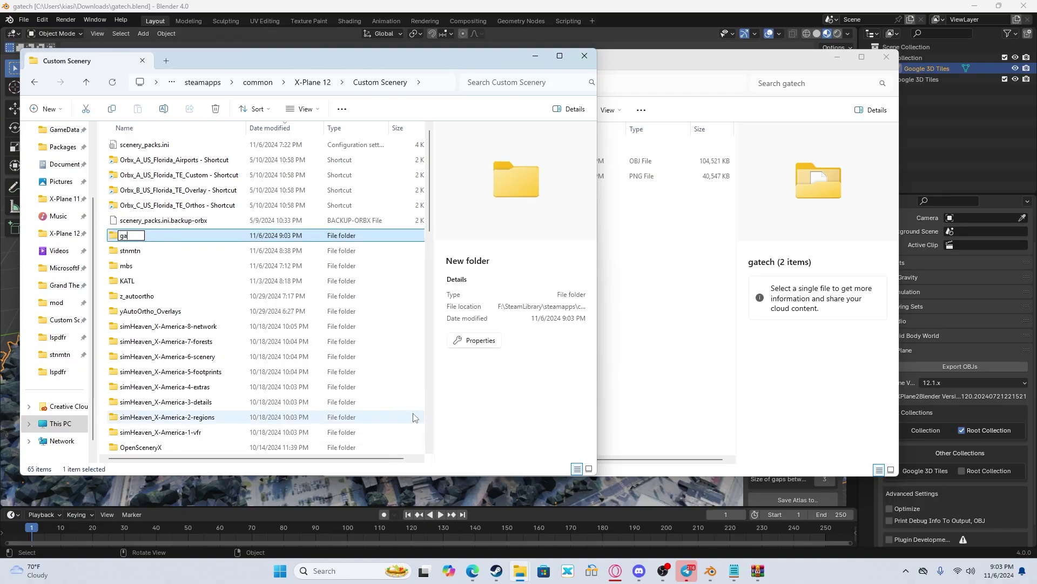
key(BackSpace)
key(BackSpace)
key(BackSpace)
text(gatech)
key(Return)
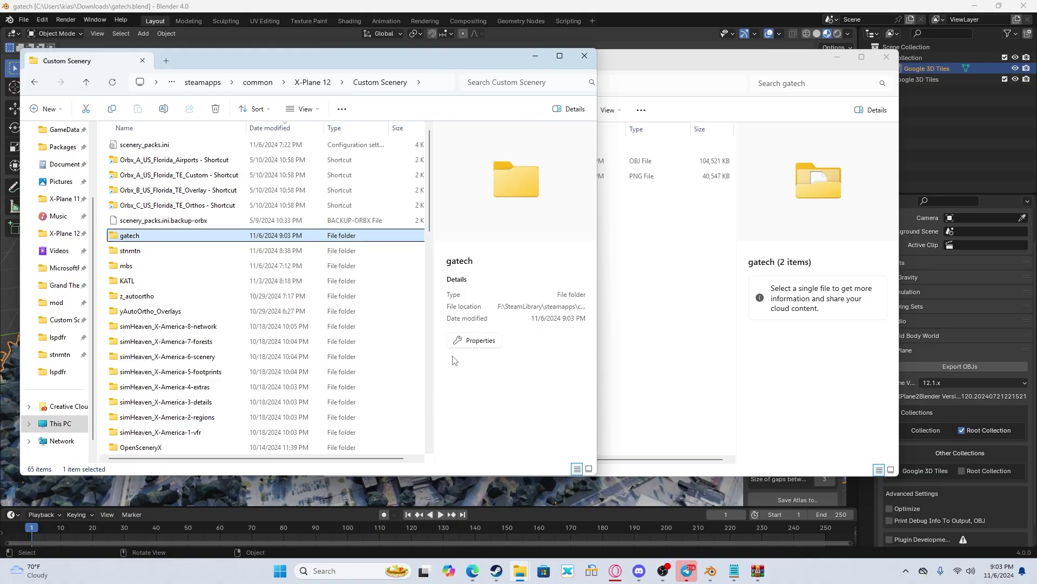
Step: Copy gatech.obj and tex-gatech.png into the new gatech folder
double_click(264, 236)
click(650, 267)
drag(650, 264, 236, 204)
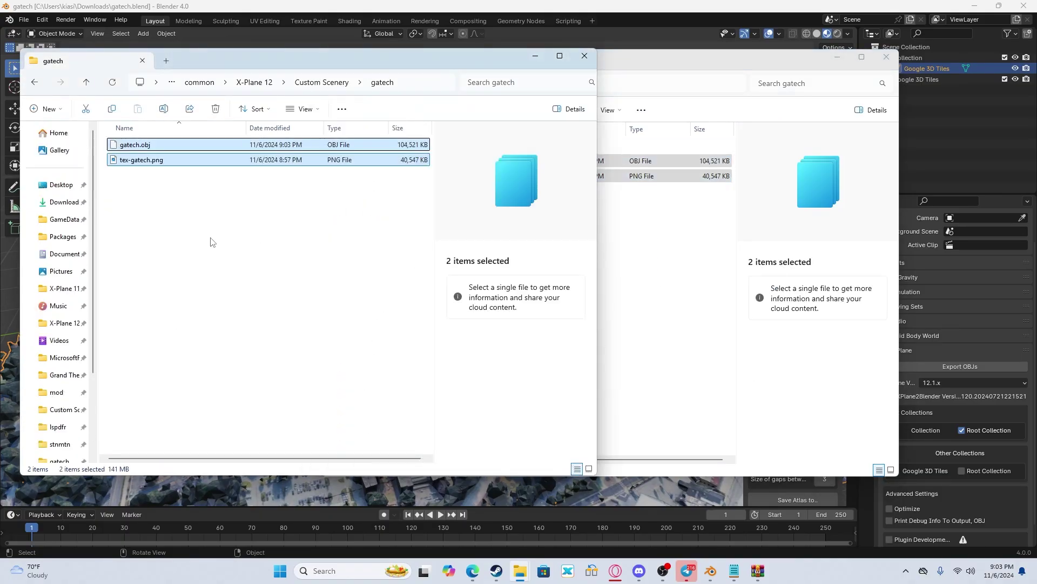
drag(200, 240, 130, 154)
drag(154, 202, 131, 137)
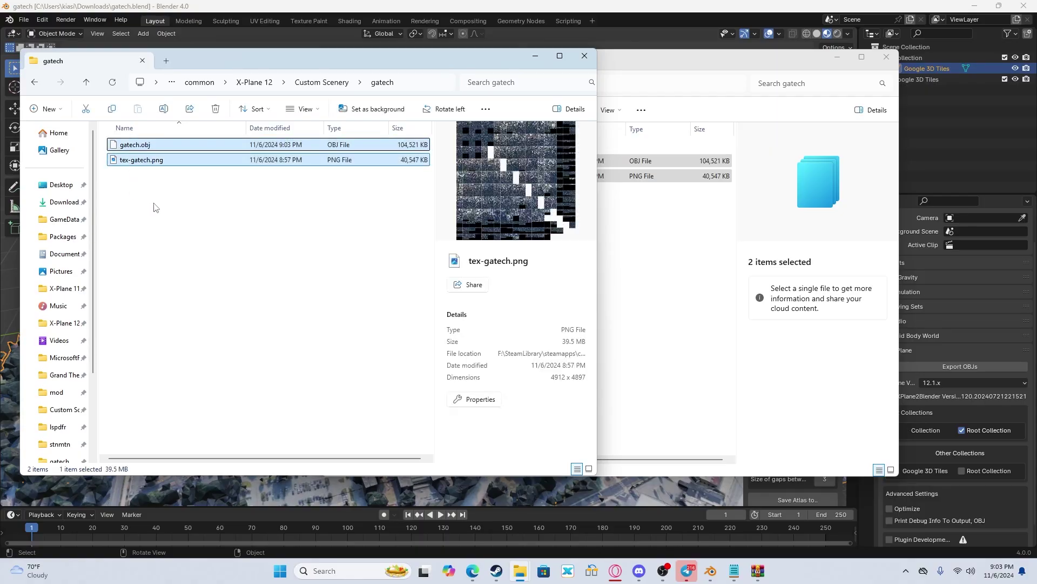
click(153, 203)
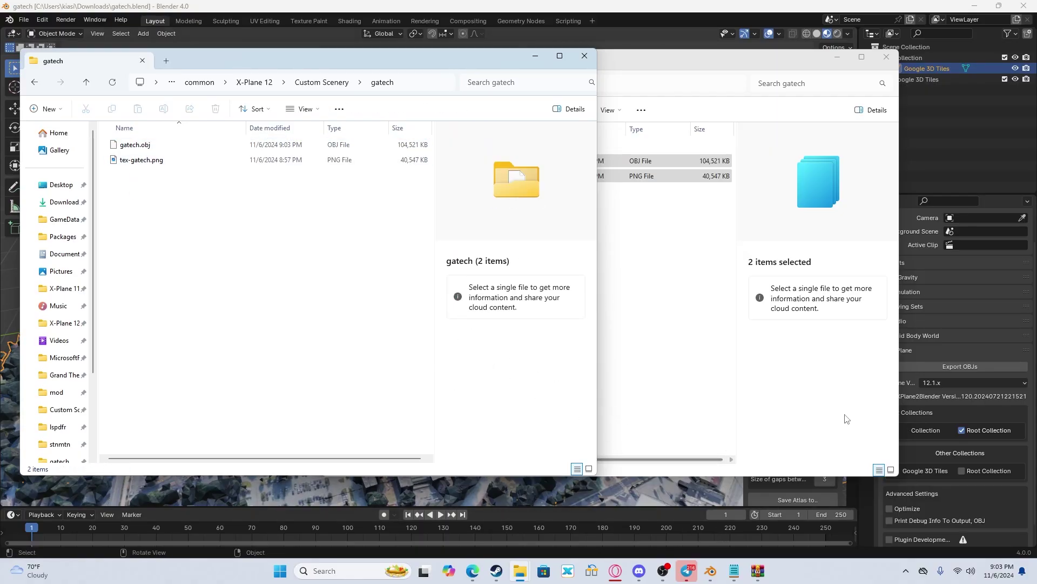
Step: Launch WorldEditor, open the gatech scenery package, and pick gatech.obj under Local
click(758, 571)
double_click(321, 190)
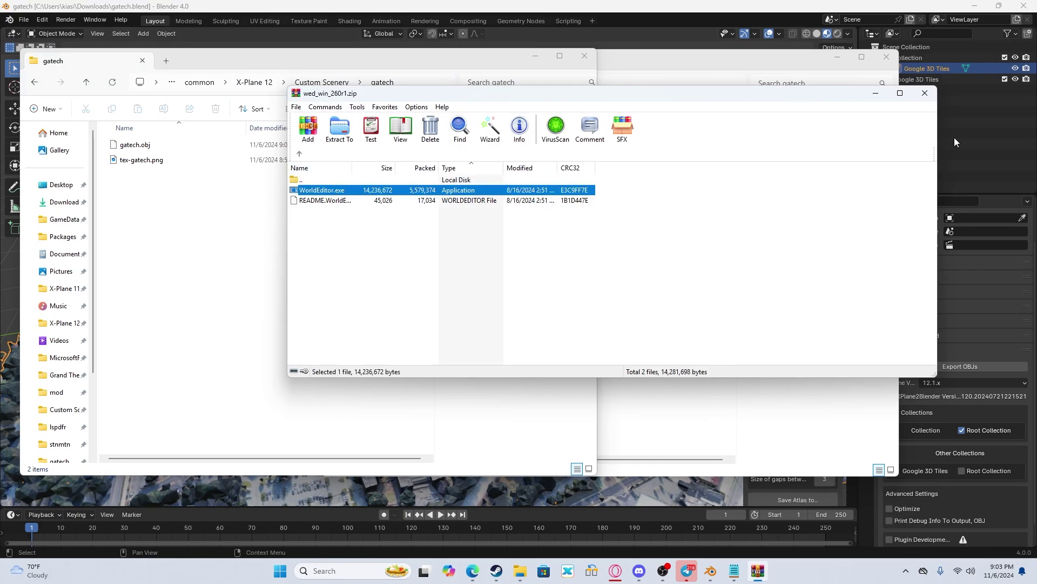
click(876, 94)
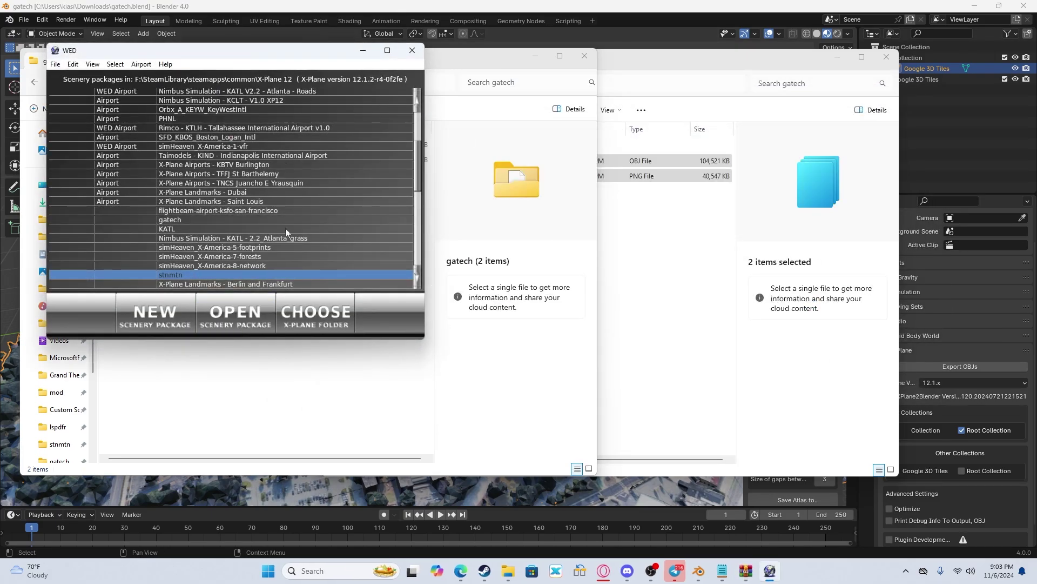
click(165, 220)
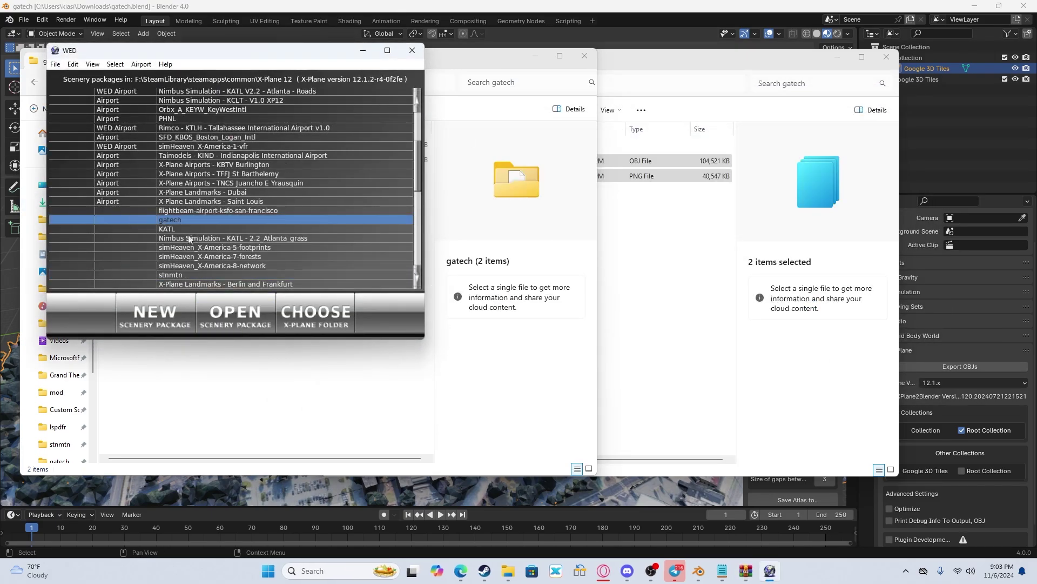
click(241, 309)
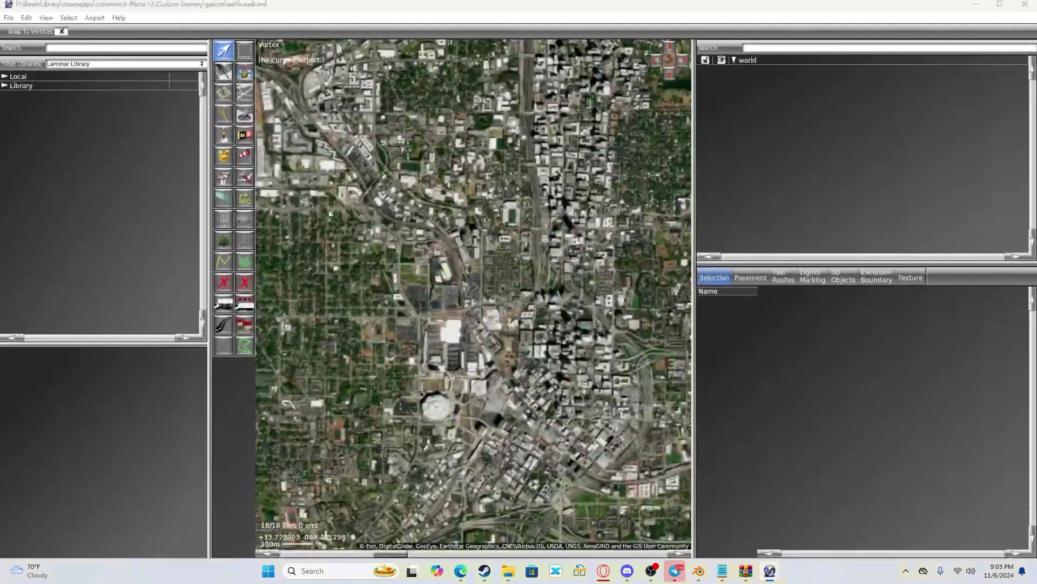
click(5, 77)
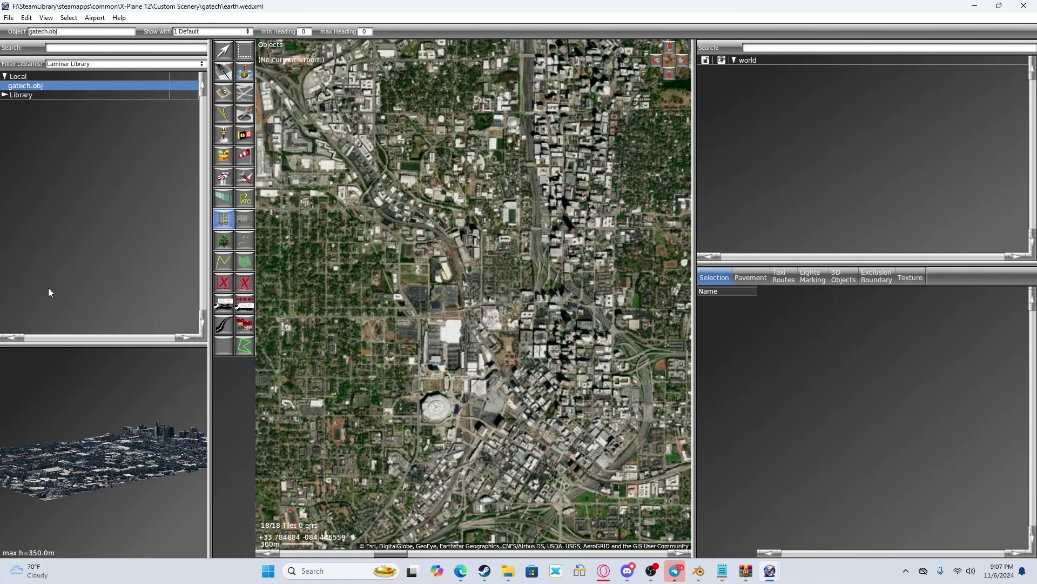
Step: Zoom and pan the map over the Georgia Tech campus
drag(55, 426, 2, 482)
scroll(489, 302, down, 4)
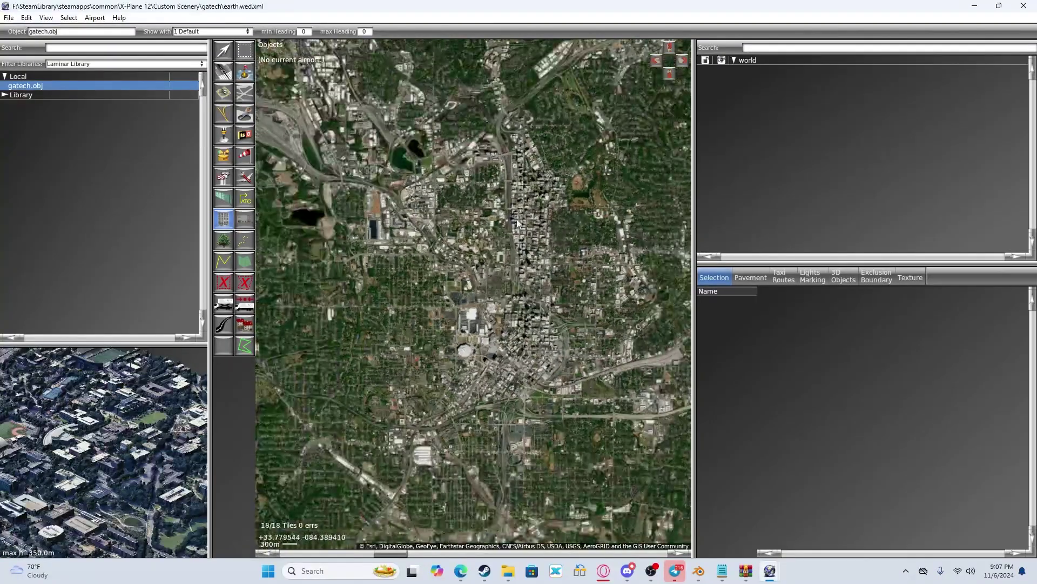
scroll(518, 223, down, 2)
scroll(497, 212, up, 6)
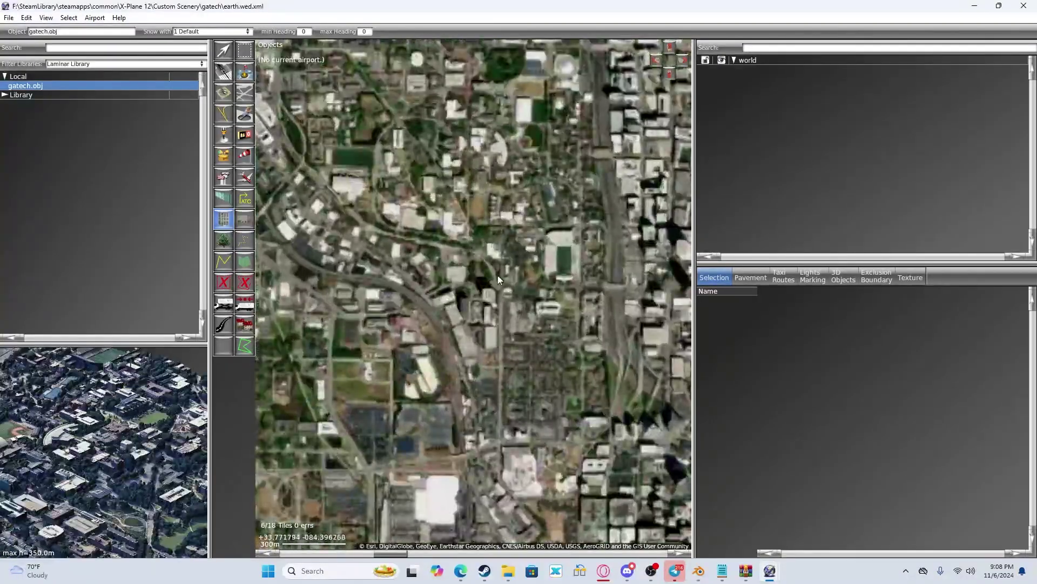
right_drag(493, 323, 381, 377)
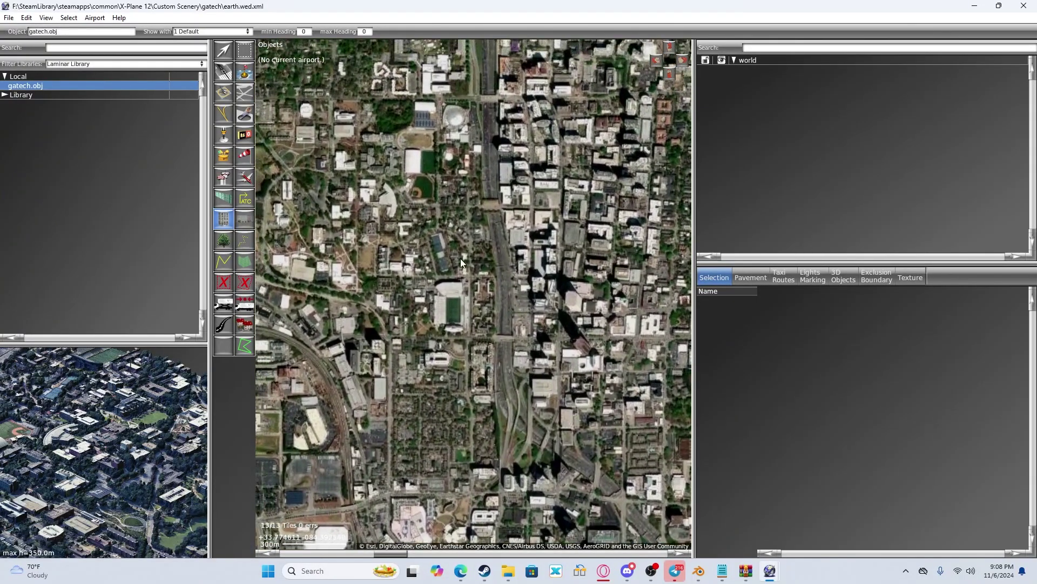
scroll(478, 243, up, 3)
right_drag(478, 244, 499, 301)
scroll(474, 303, down, 1)
scroll(69, 446, up, 1)
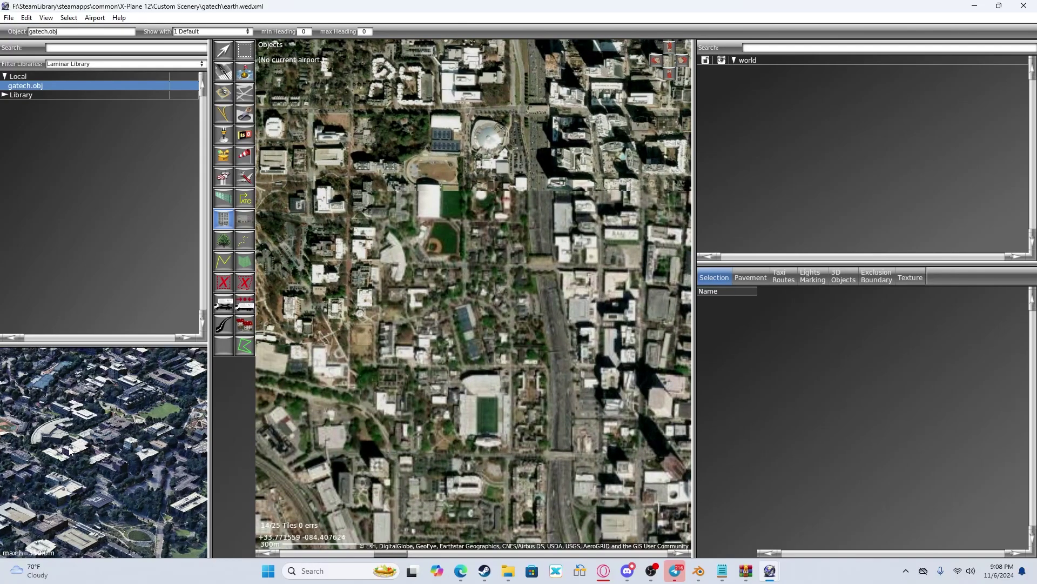
Step: Place gatech.obj on the map and drag it to line up with the campus imagery
click(397, 213)
scroll(375, 202, down, 2)
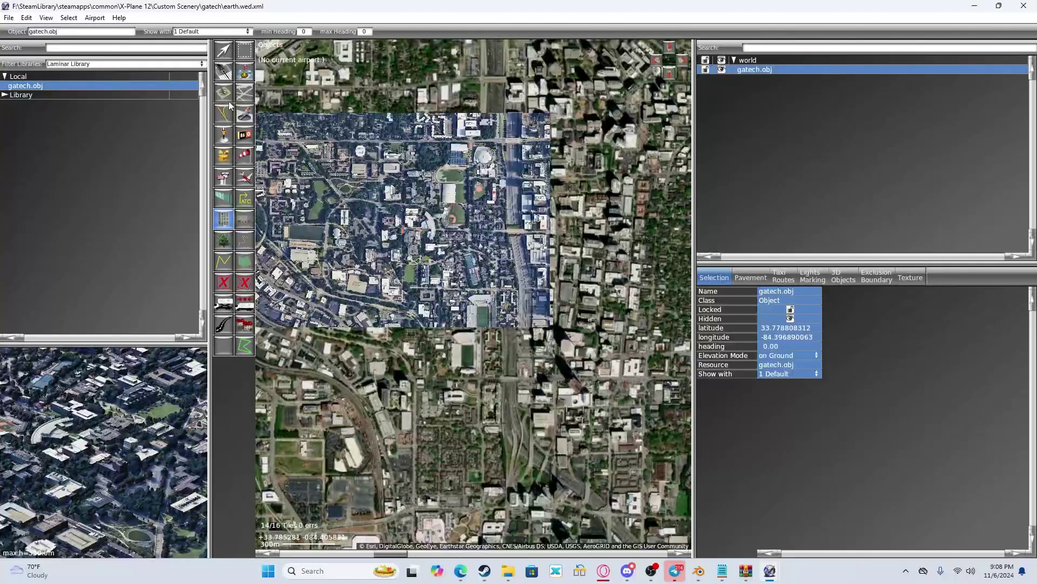
click(223, 50)
click(432, 228)
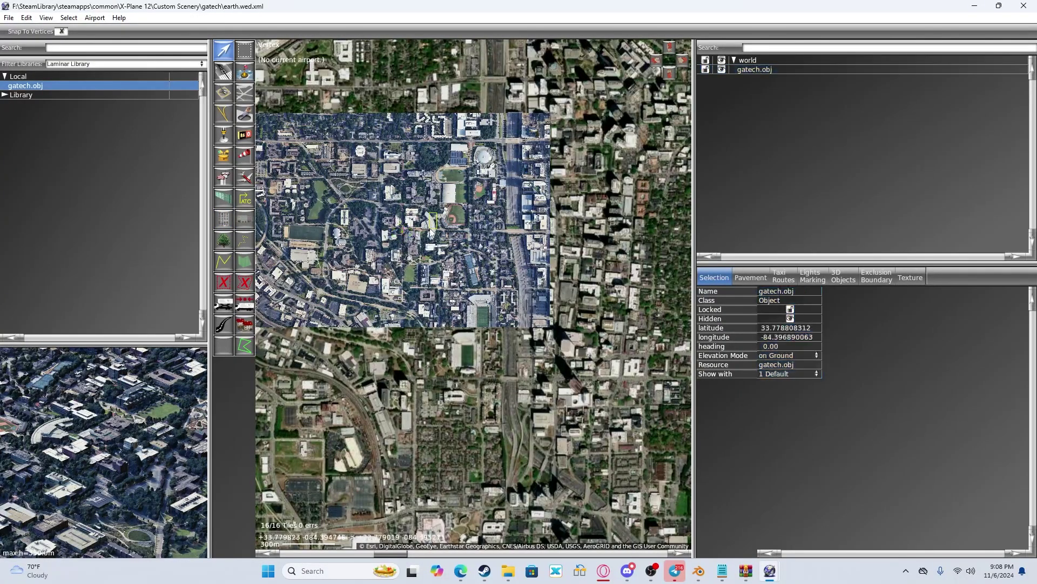
drag(430, 228, 420, 241)
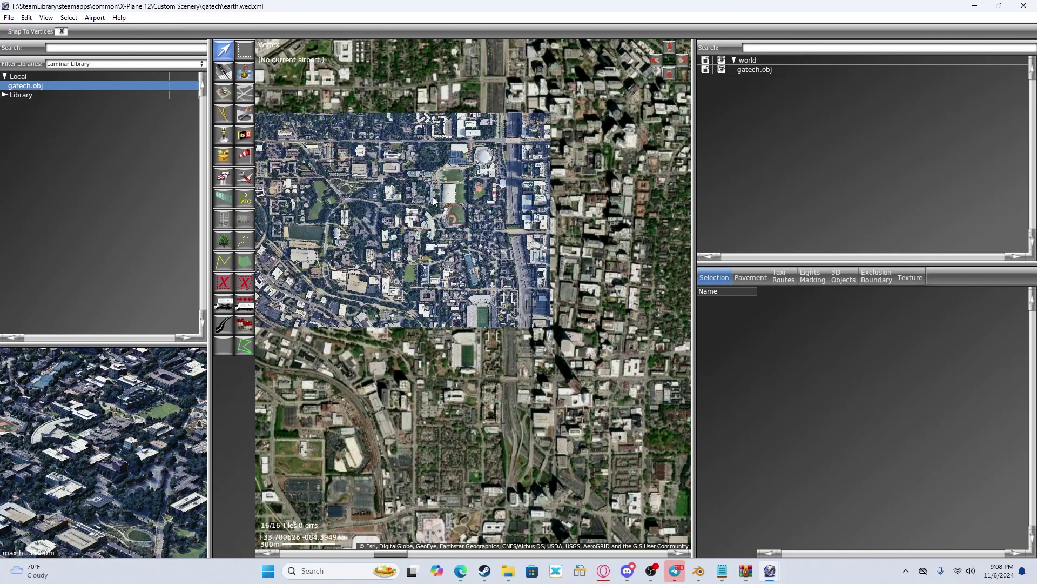
click(750, 70)
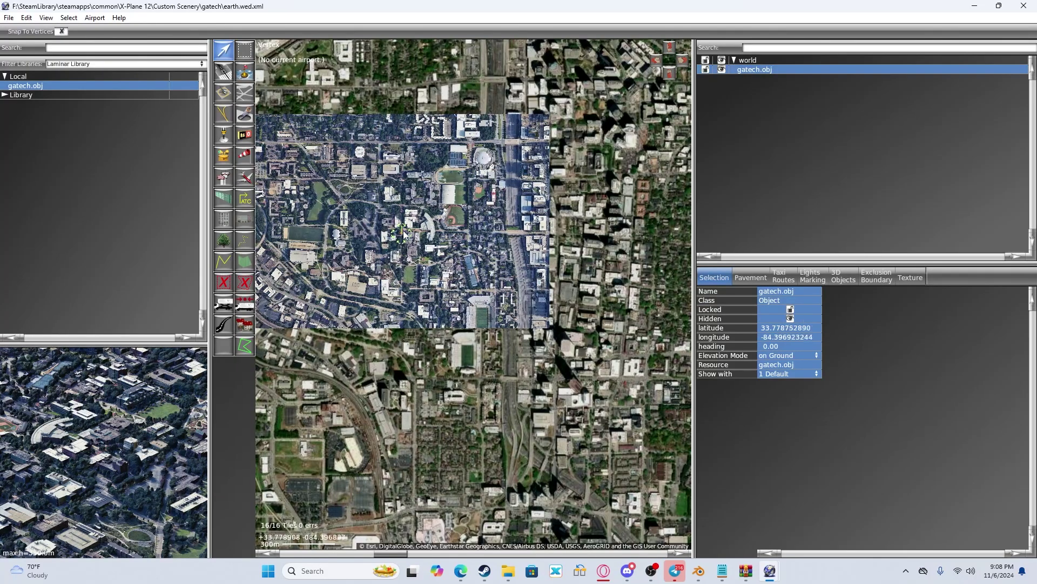
drag(406, 233, 390, 240)
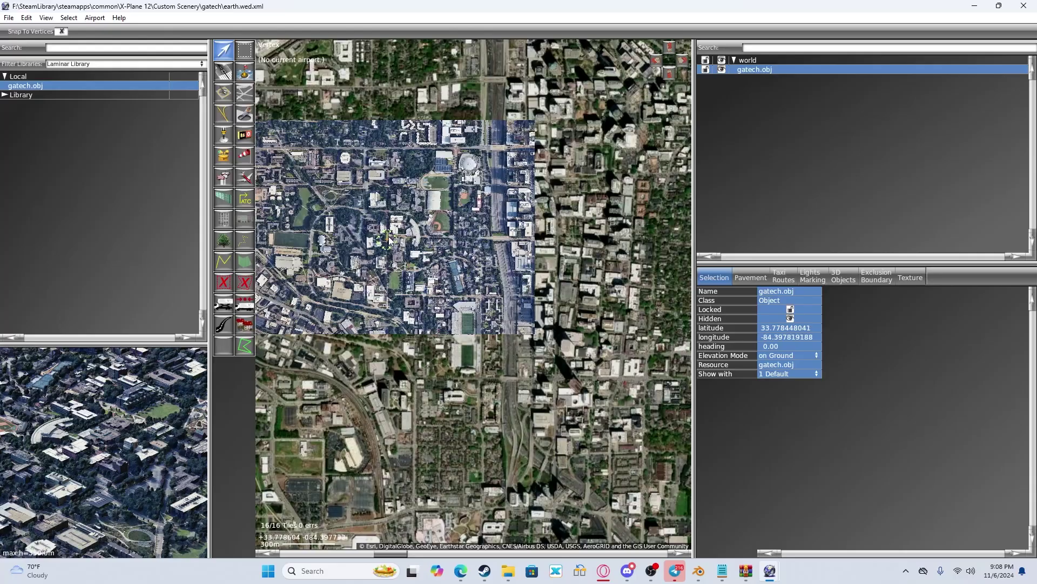
drag(388, 239, 394, 275)
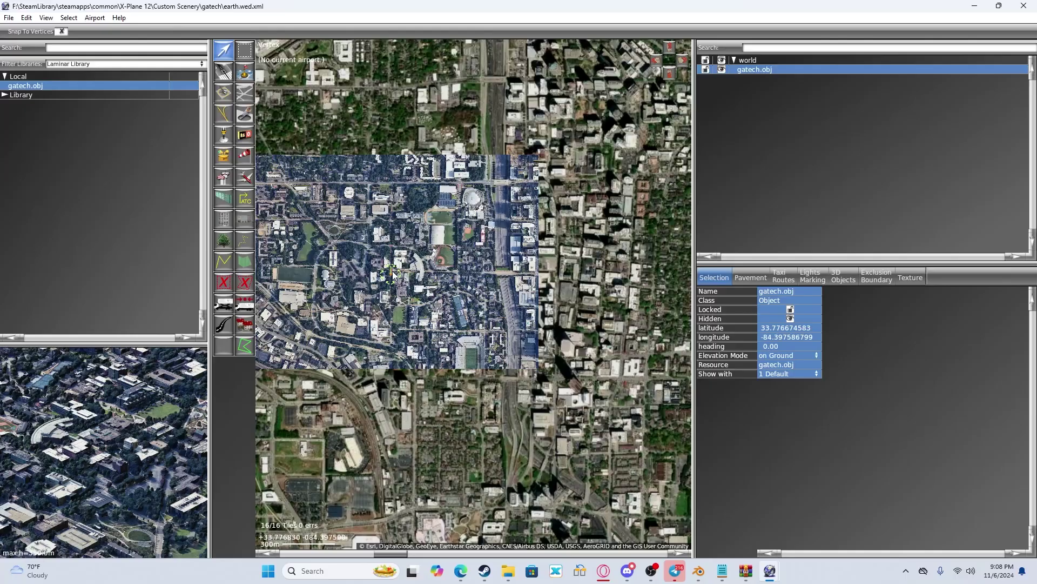
Step: Try a heading of -190, then undo back to heading 0.00
scroll(570, 261, up, 5)
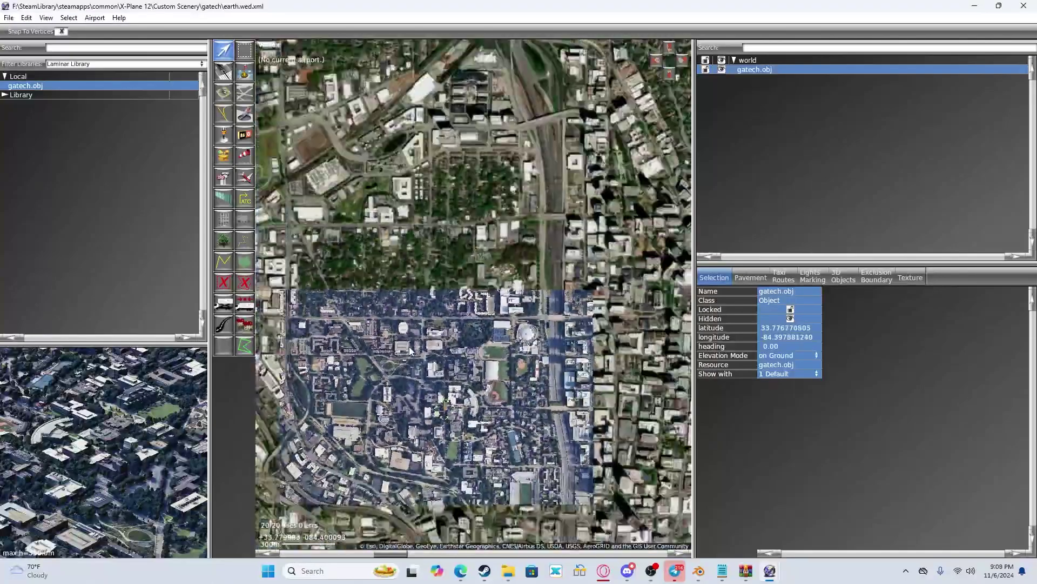
scroll(409, 350, down, 2)
scroll(446, 260, up, 4)
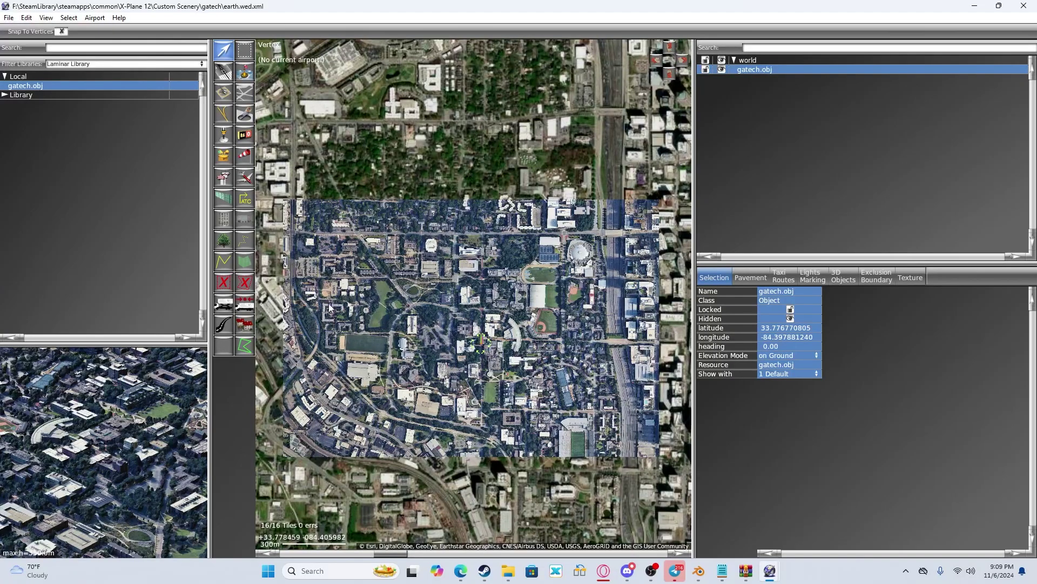
middle_drag(515, 368, 500, 346)
click(772, 347)
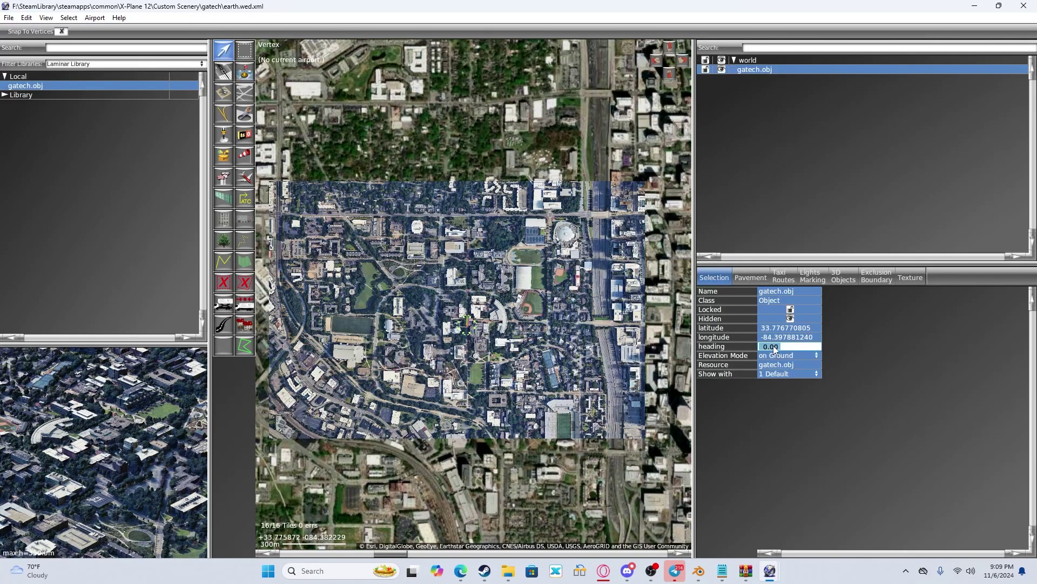
key(BackSpace)
key(Return)
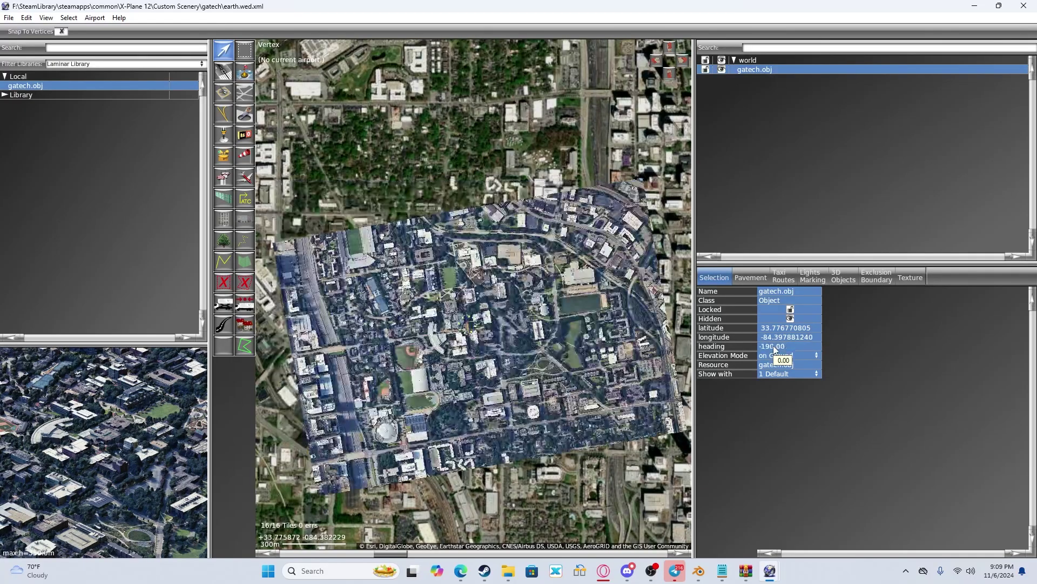
key(ctrl+z)
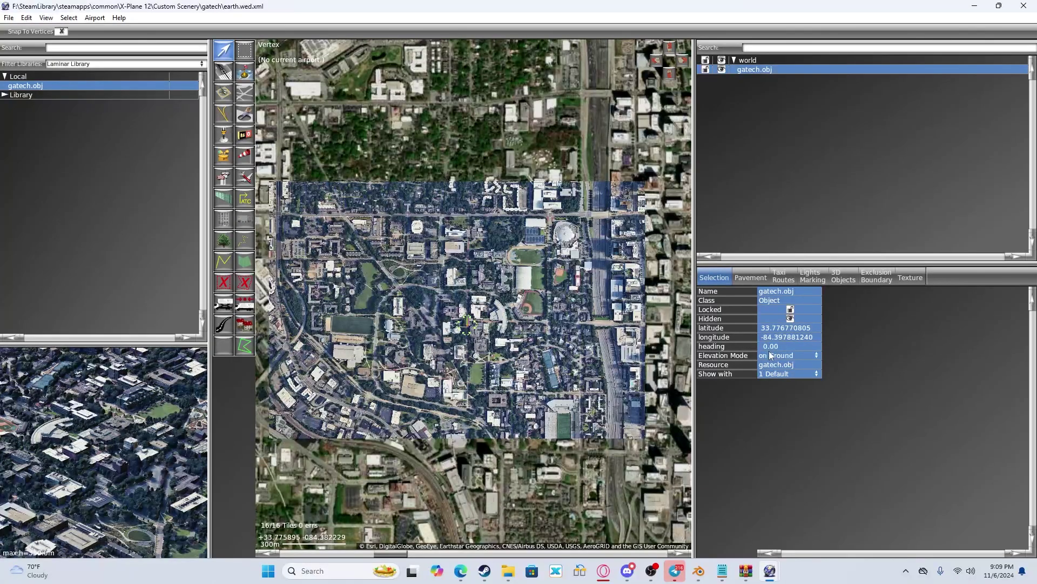
Step: Switch gatech.obj's Elevation Mode to set_AGL and try elevations of 190 and -200 m
click(776, 356)
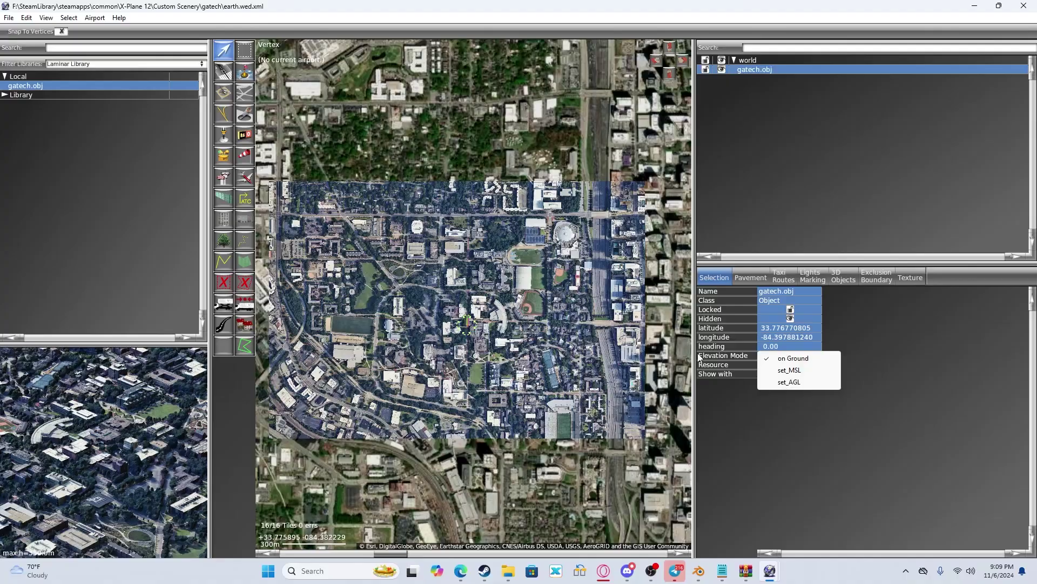
click(787, 383)
click(773, 367)
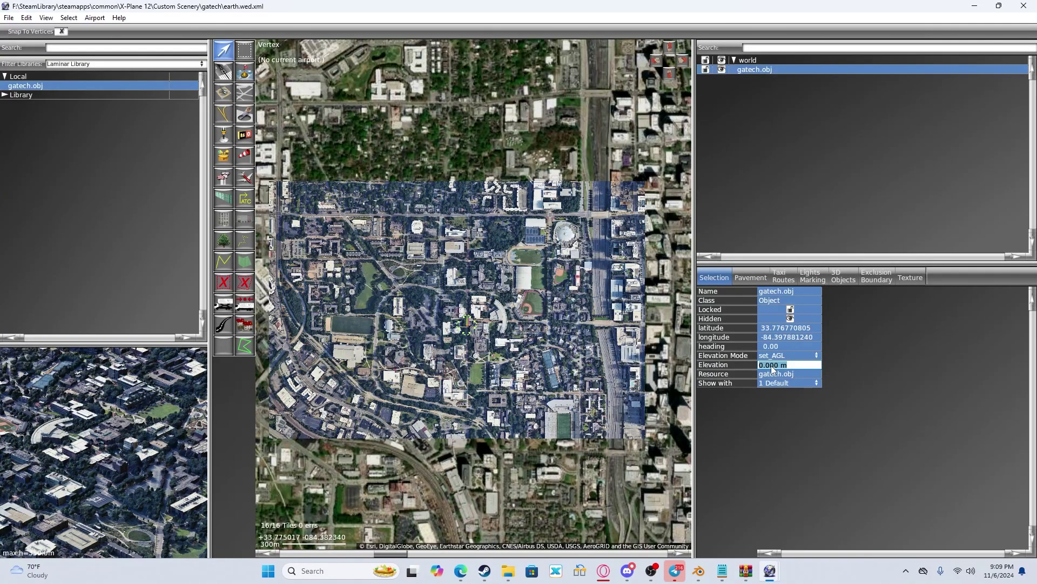
text(190)
key(Return)
click(771, 367)
text(-200)
key(Return)
Step: Change the elevation to -400 m
click(773, 367)
scroll(452, 266, up, 1)
scroll(573, 315, down, 3)
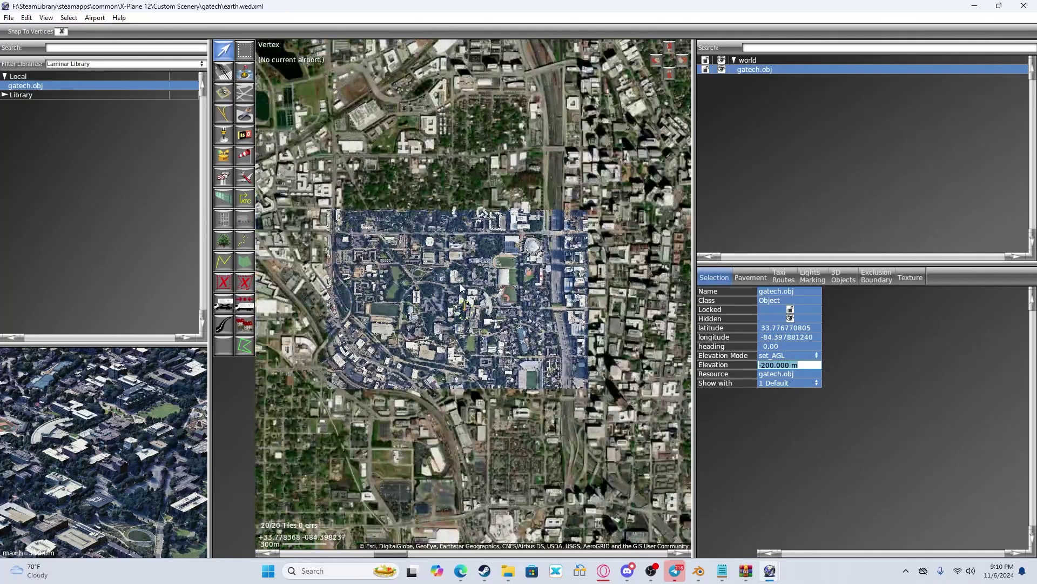
scroll(488, 293, up, 2)
scroll(423, 290, down, 1)
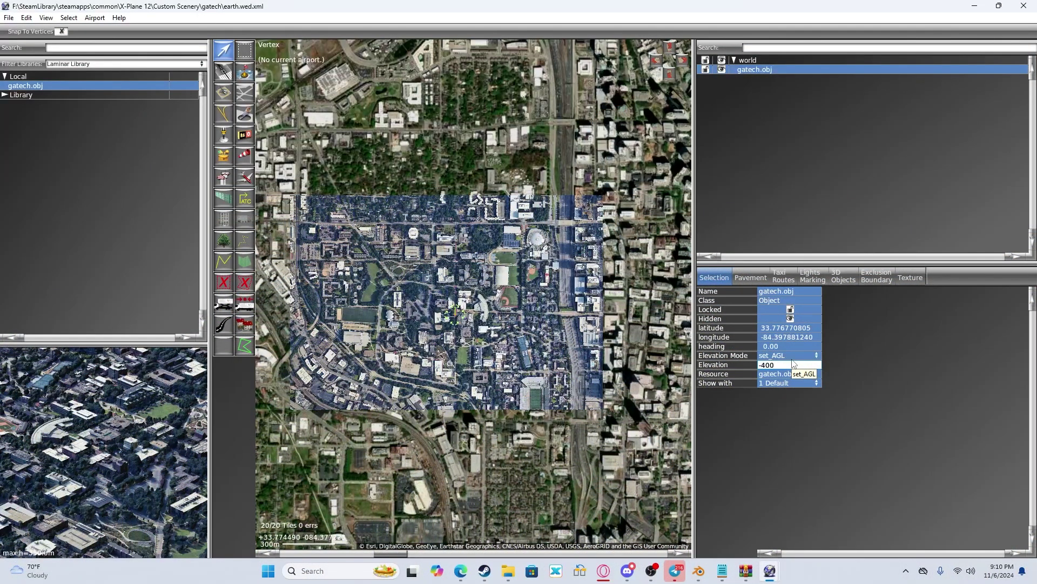
key(Return)
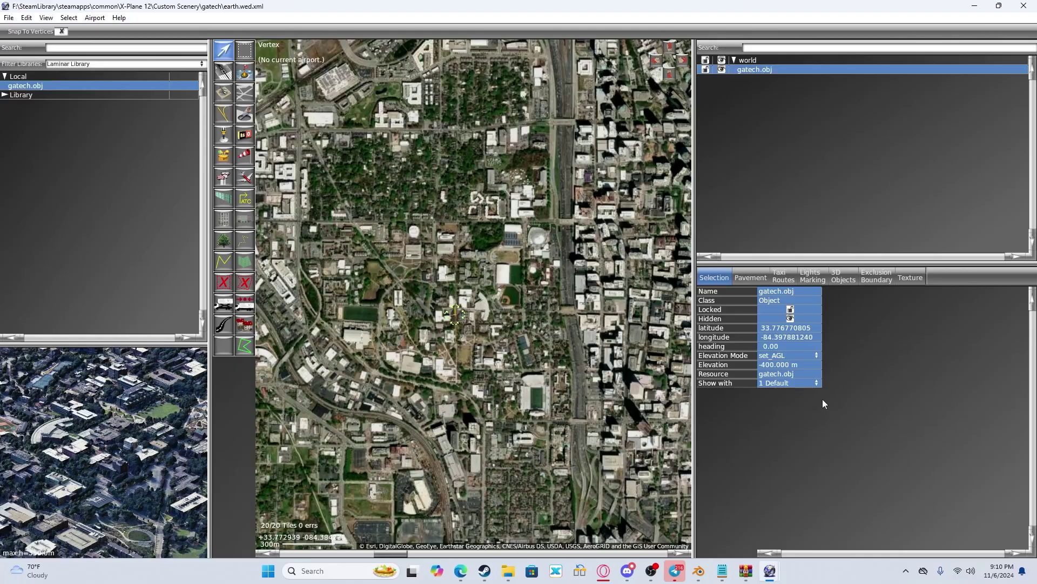
Step: Try elevations of -350, -300 and -270 m
click(776, 366)
text(-350)
key(Return)
click(773, 367)
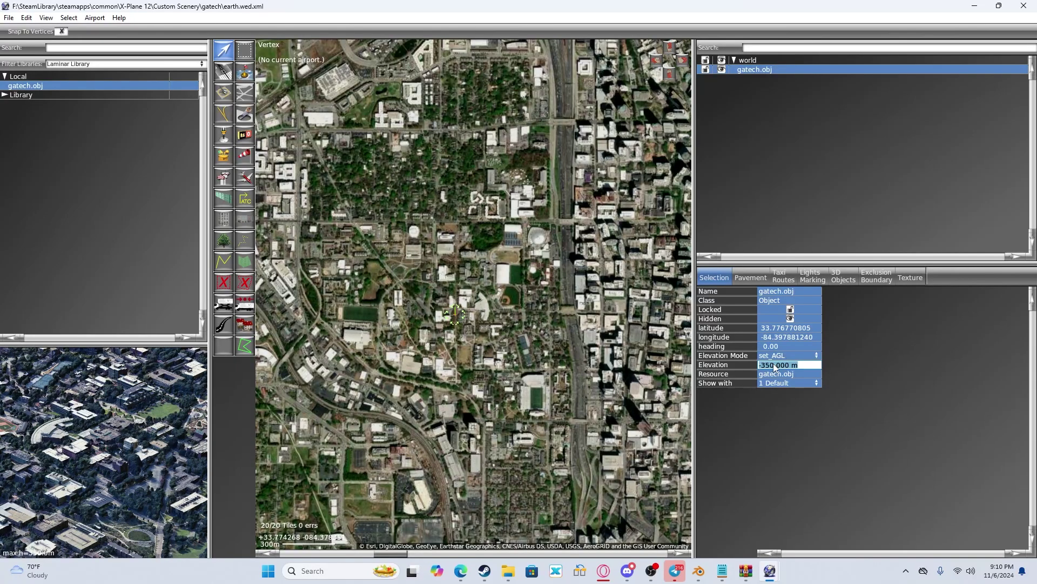
text(-300)
key(Return)
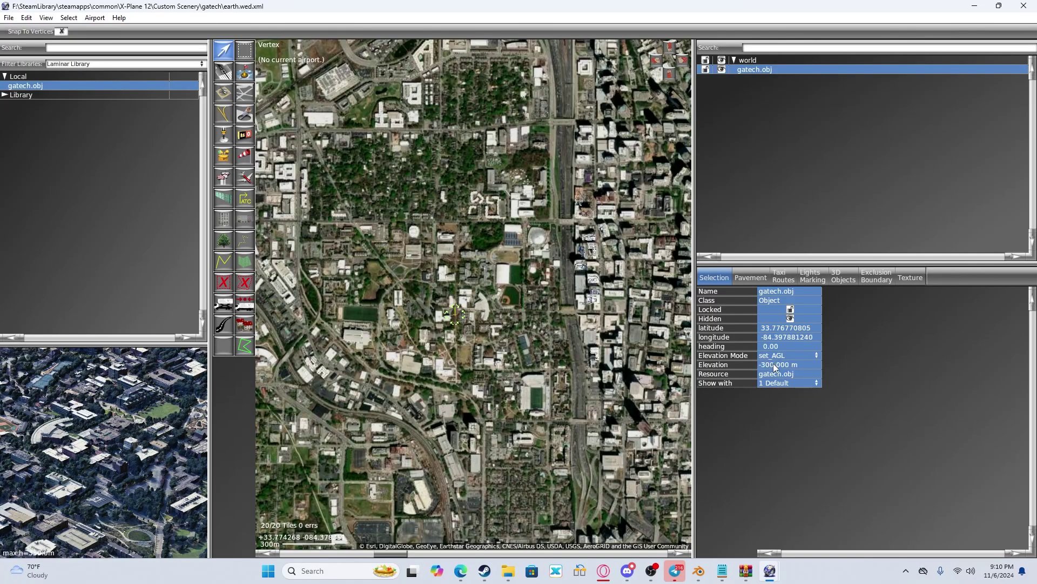
click(775, 367)
text(-27)
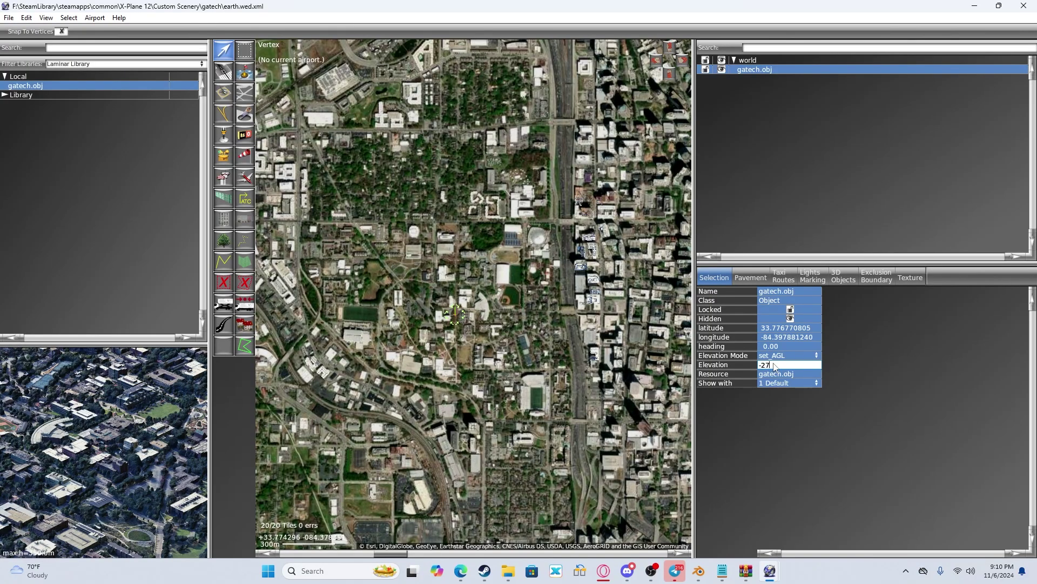
text(0)
key(Return)
Step: Try -250 m, then settle on an elevation of -240 m
scroll(589, 346, up, 1)
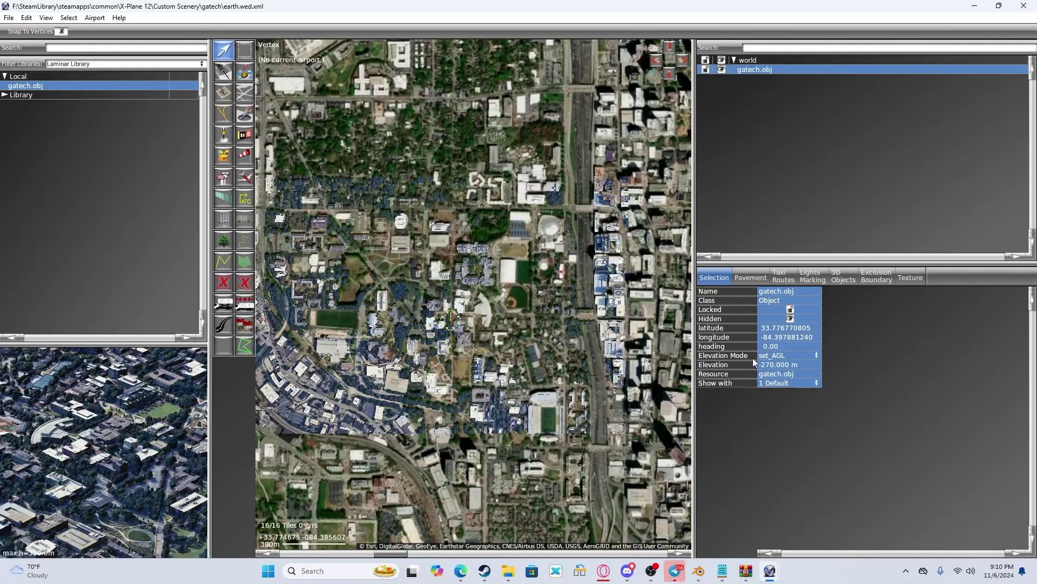
click(773, 366)
text(-250)
key(Return)
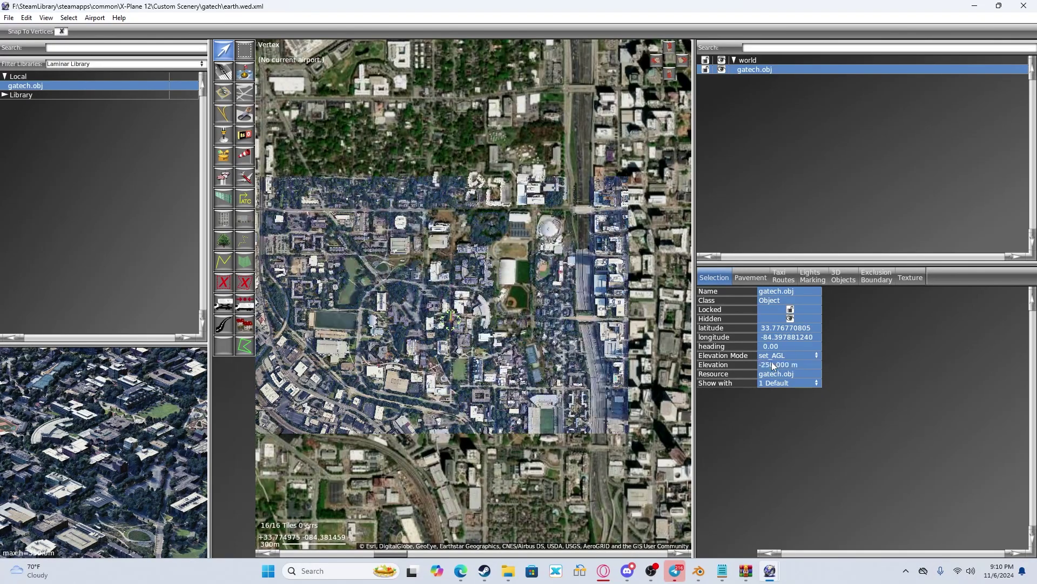
scroll(484, 269, up, 2)
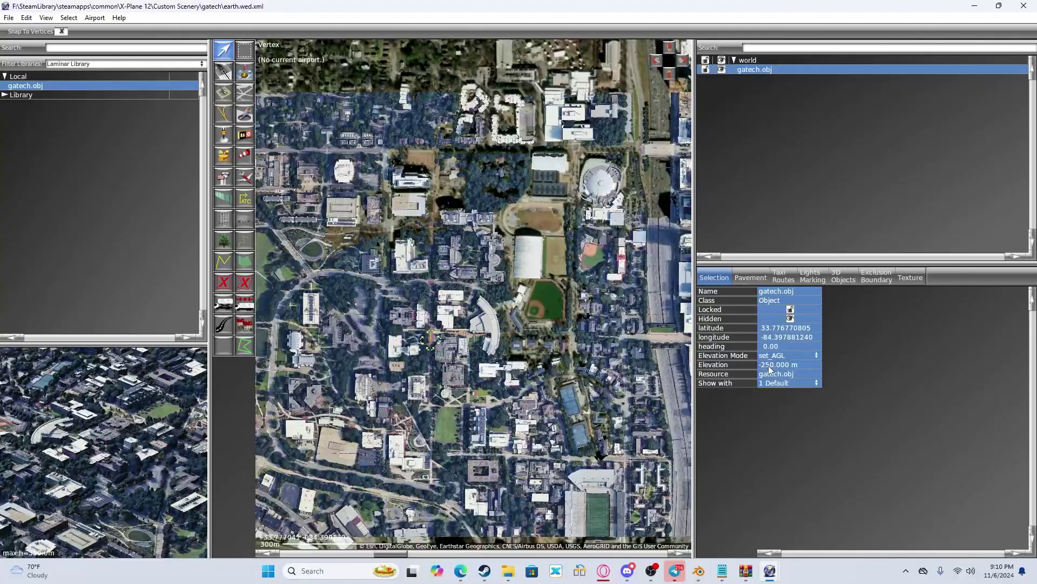
click(761, 365)
key(BackSpace)
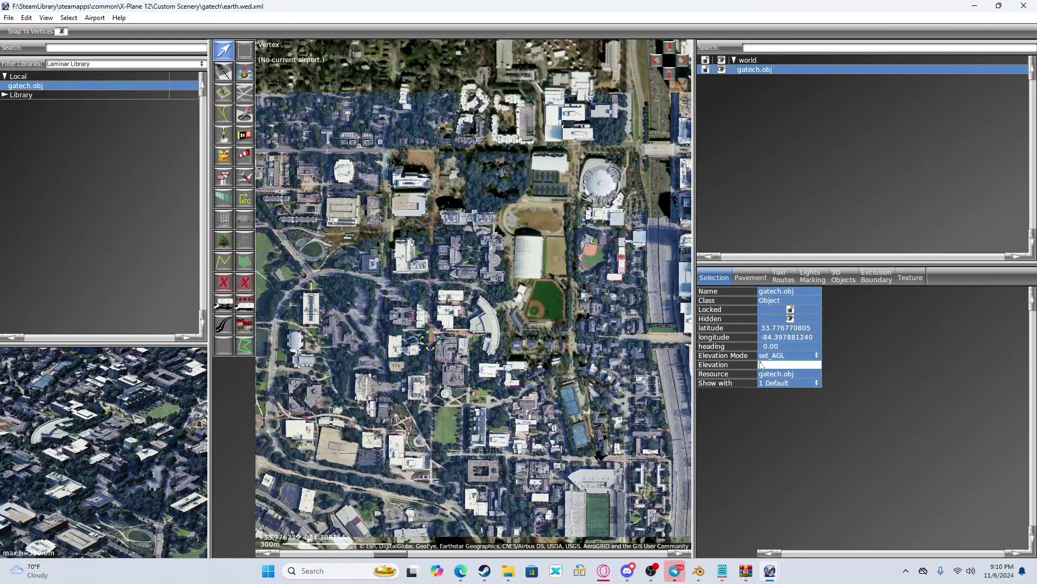
key(Return)
scroll(608, 215, up, 3)
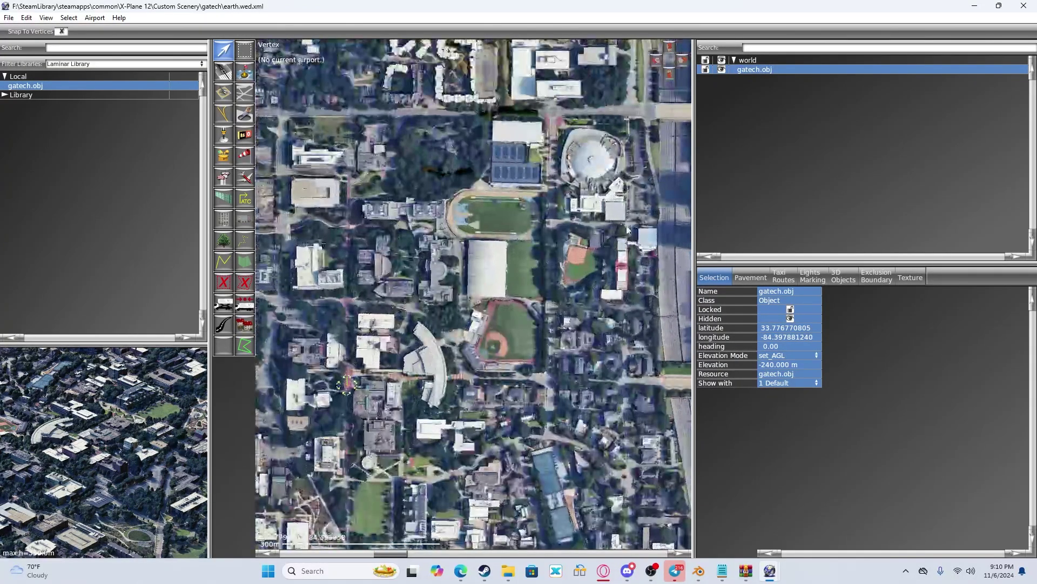
scroll(528, 309, down, 3)
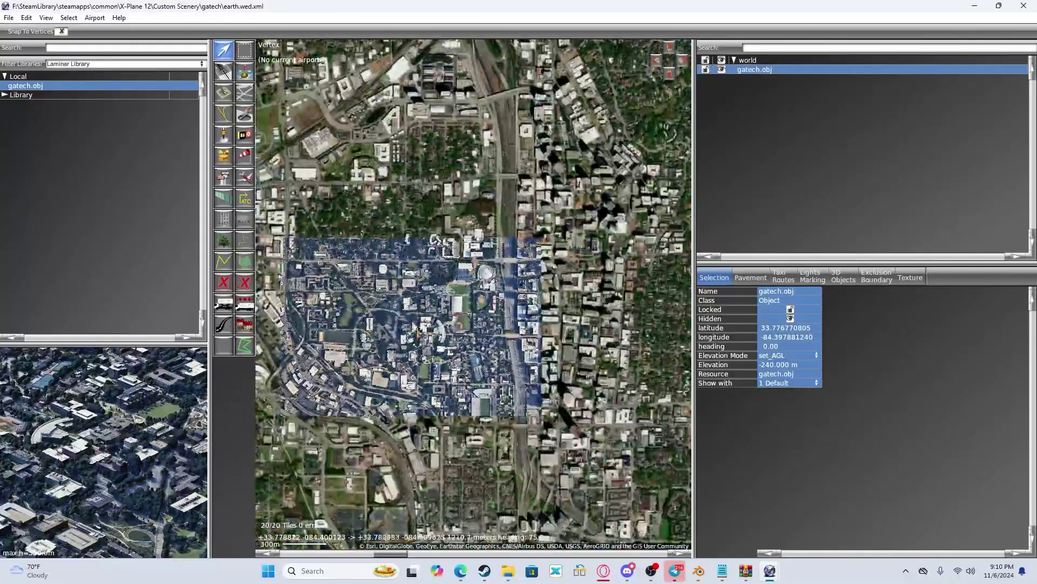
Step: Recentre the map on the campus and reselect gatech.obj to edit its elevation
right_drag(376, 311, 464, 282)
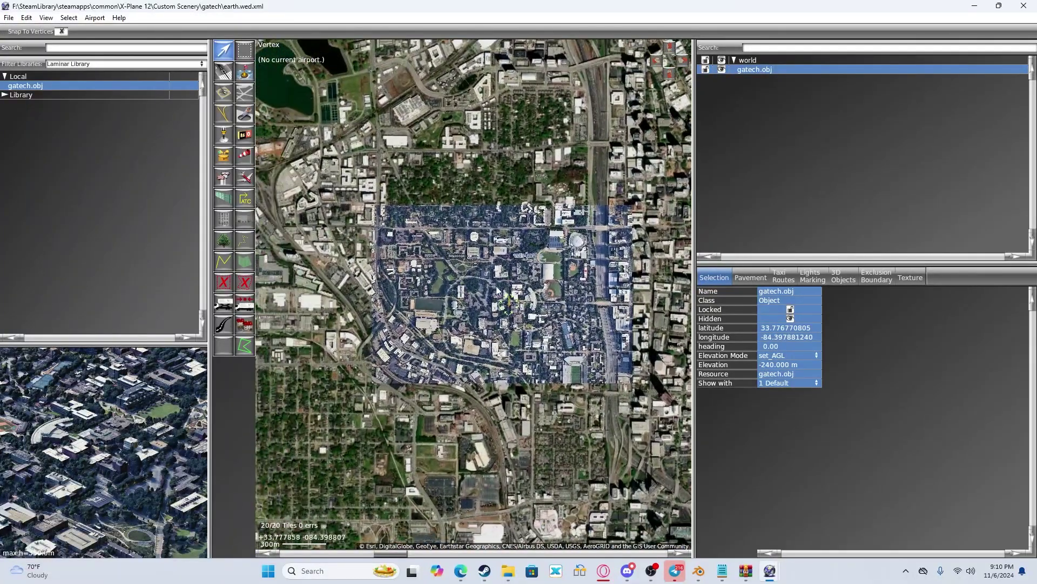
scroll(460, 196, up, 3)
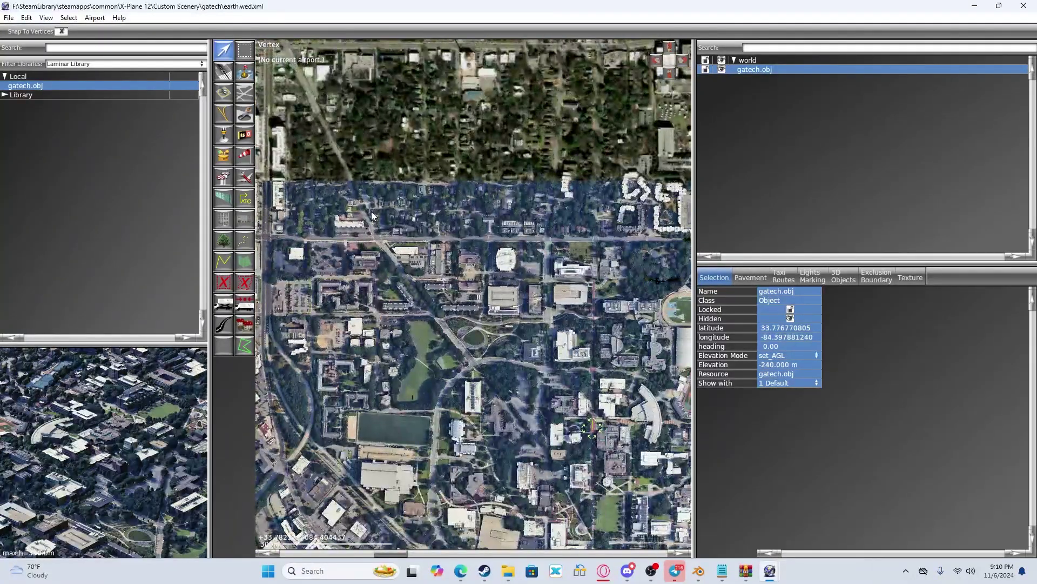
scroll(410, 180, down, 3)
click(594, 277)
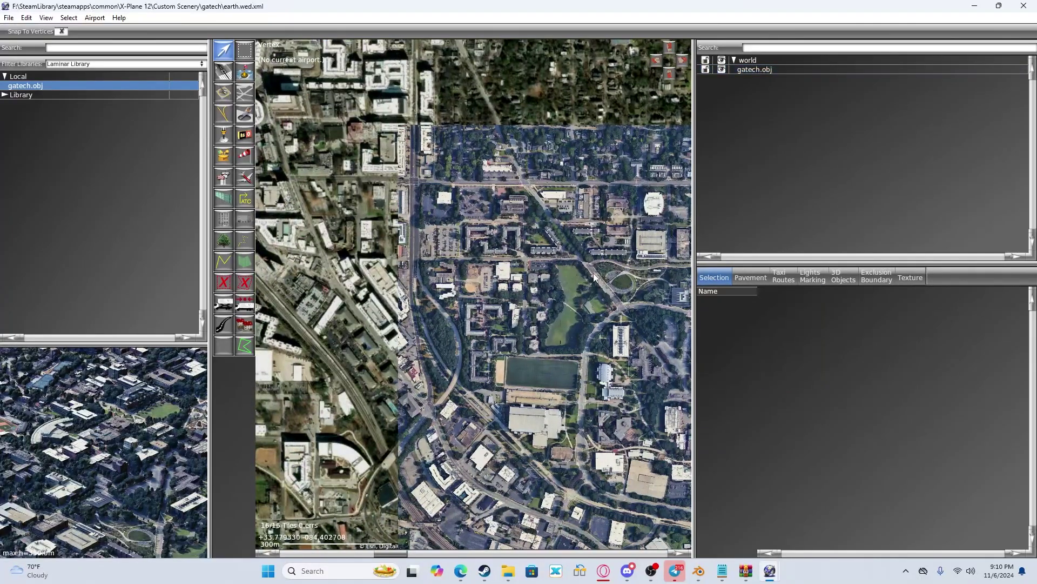
click(759, 70)
click(777, 365)
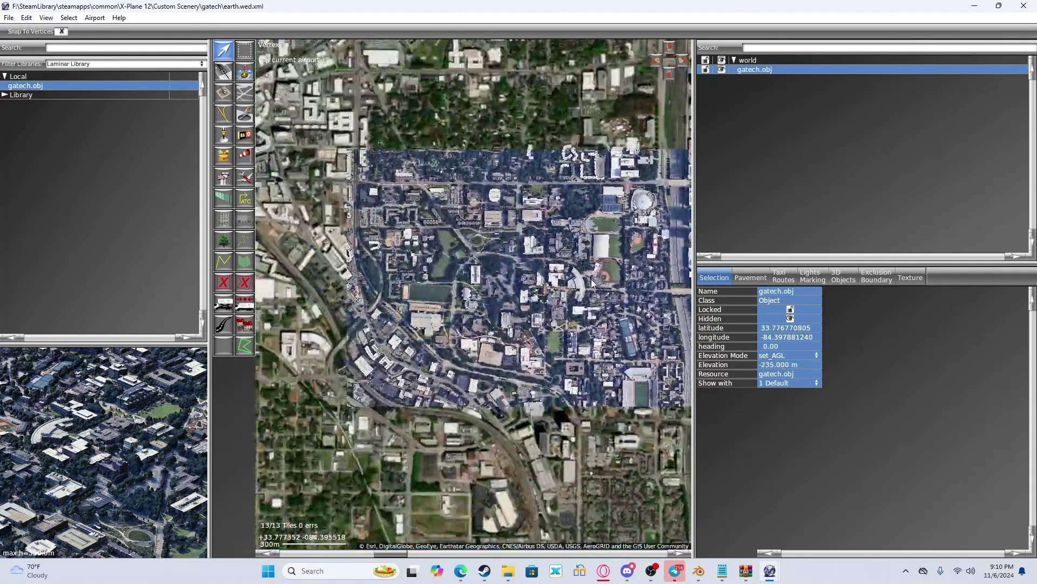
Step: Start an exclusion rectangle at the imagery's bottom-right and top-right corners
right_drag(522, 266, 501, 269)
scroll(502, 268, down, 1)
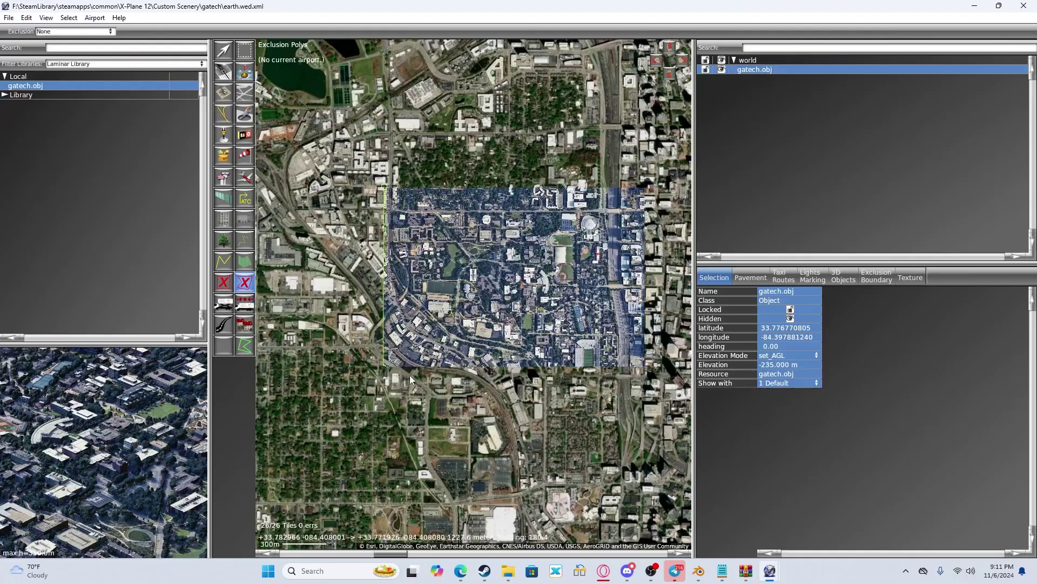
scroll(619, 387, up, 3)
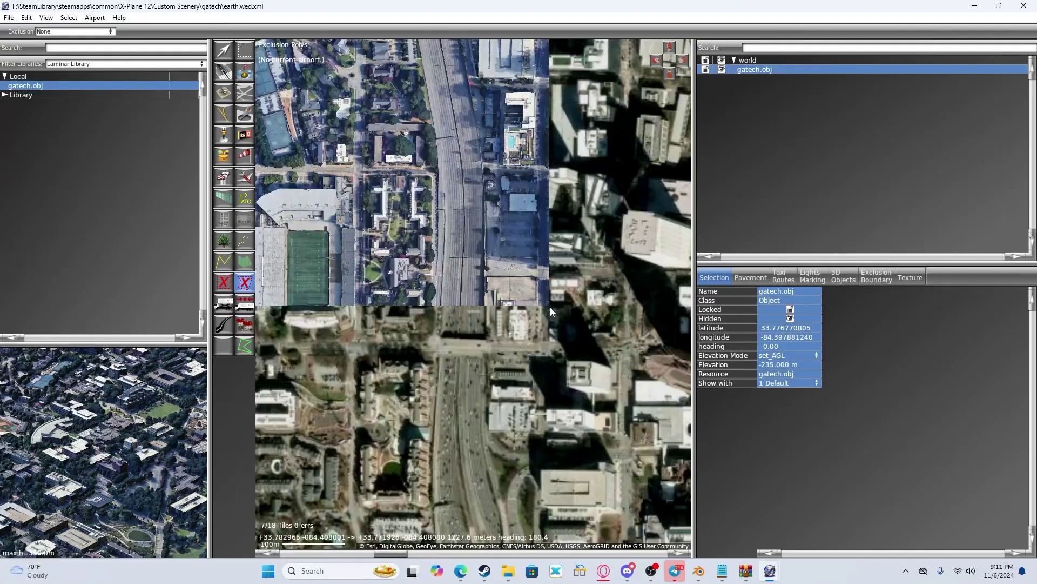
click(549, 306)
right_drag(562, 108, 506, 499)
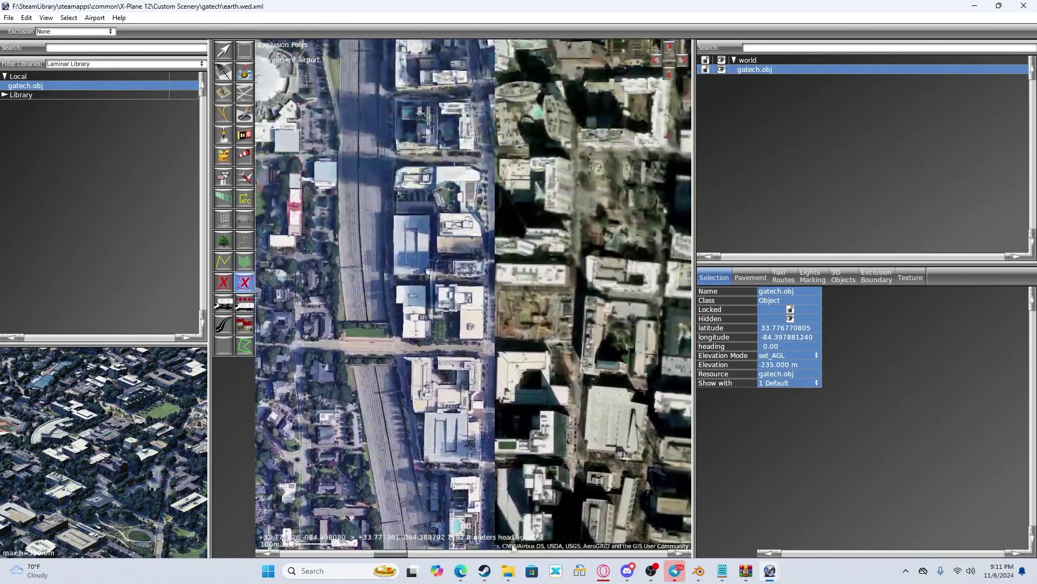
right_drag(514, 196, 511, 491)
scroll(499, 297, up, 2)
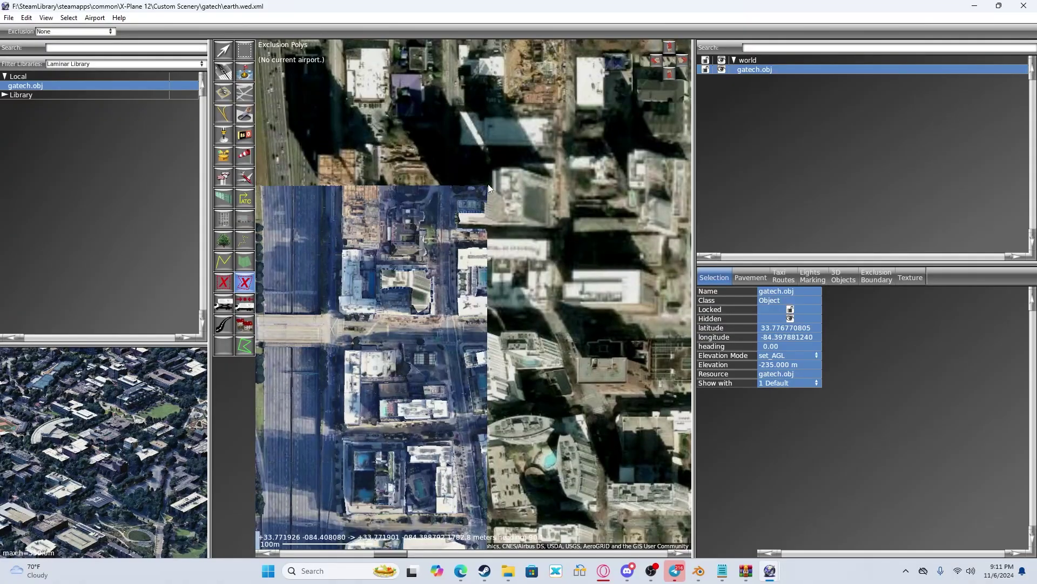
click(487, 188)
Step: Finish Exclusion Poly 1 at the imagery's top-left corner and deselect it
scroll(482, 195, down, 3)
right_drag(421, 219, 737, 300)
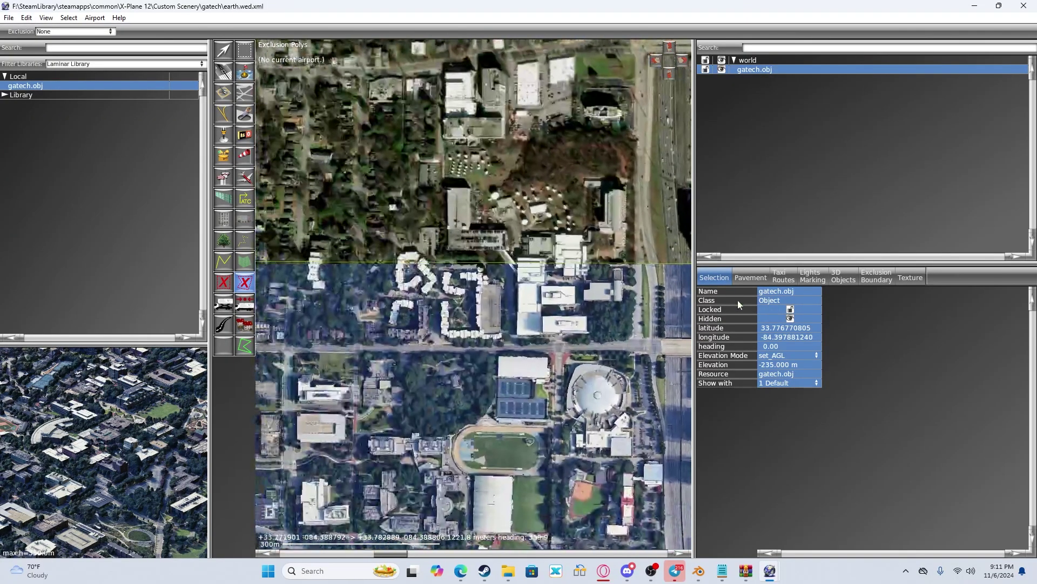
right_drag(380, 284, 656, 257)
scroll(620, 242, up, 3)
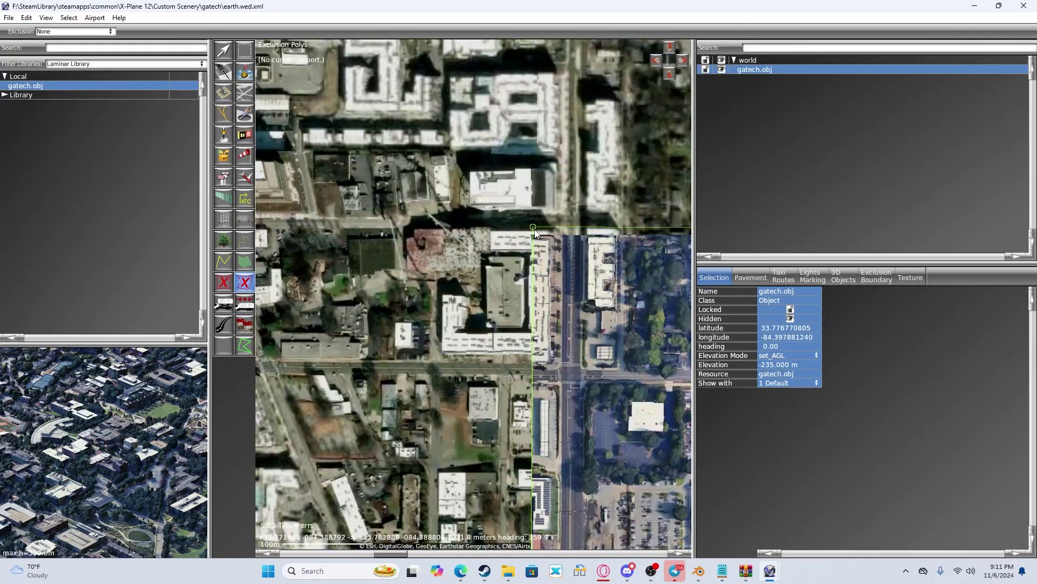
drag(533, 230, 533, 230)
scroll(586, 310, down, 3)
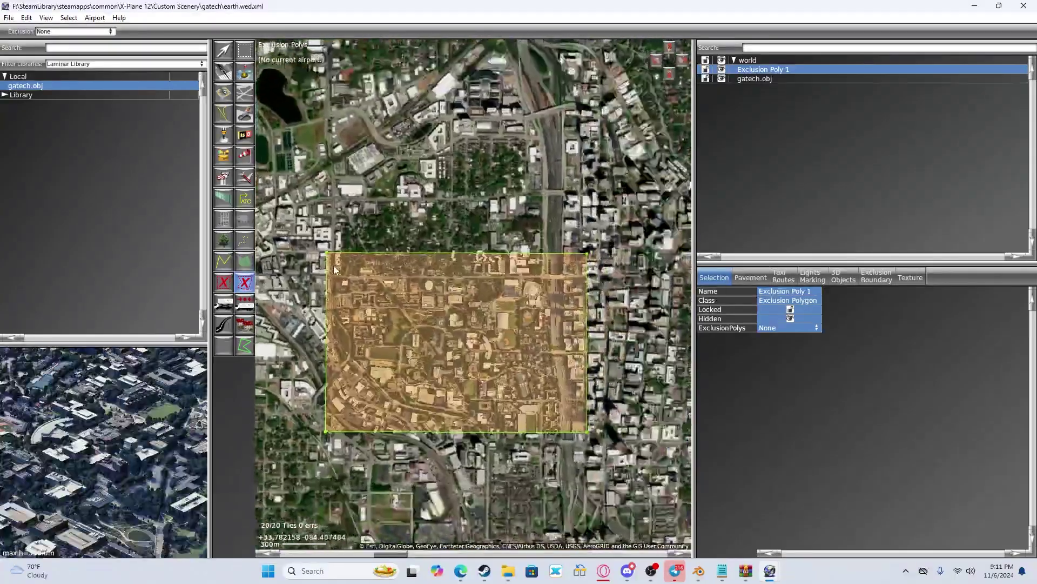
scroll(351, 249, up, 1)
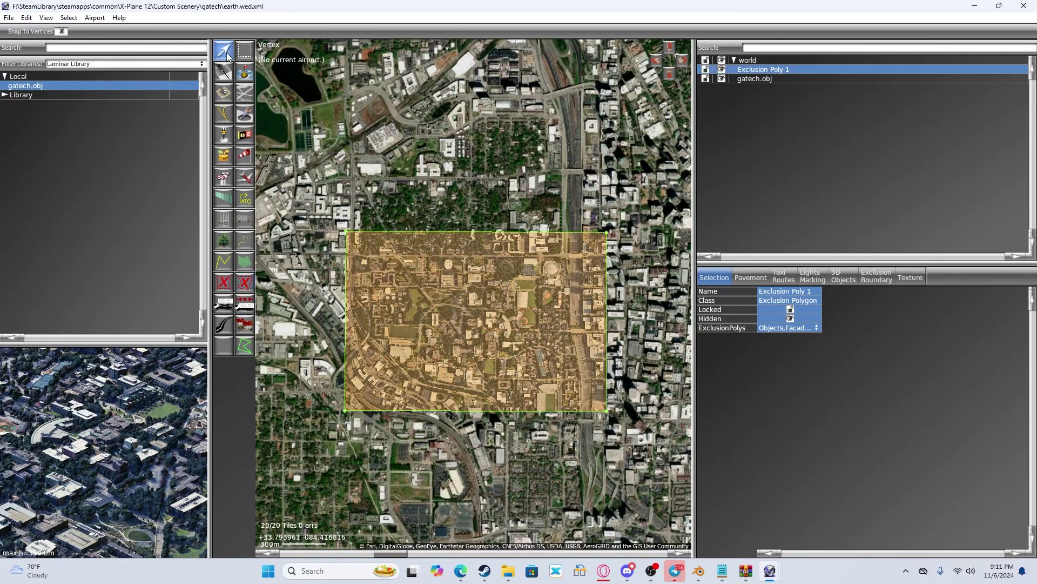
click(438, 268)
scroll(507, 313, up, 3)
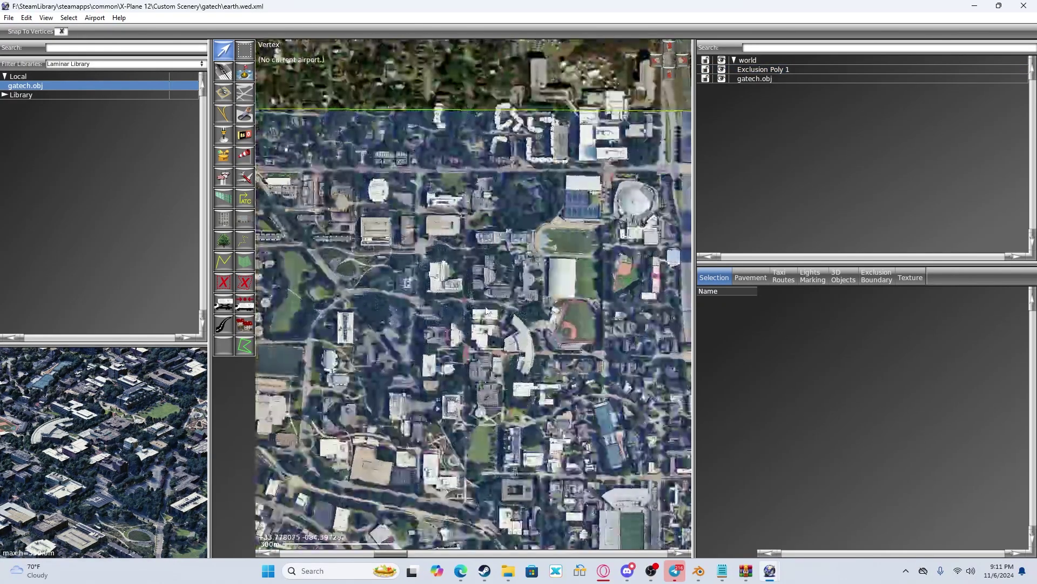
drag(425, 310, 467, 303)
Step: Save the project and export to X-Plane 12.1.2, waiving the set_AGL -235 m warning
scroll(493, 324, down, 5)
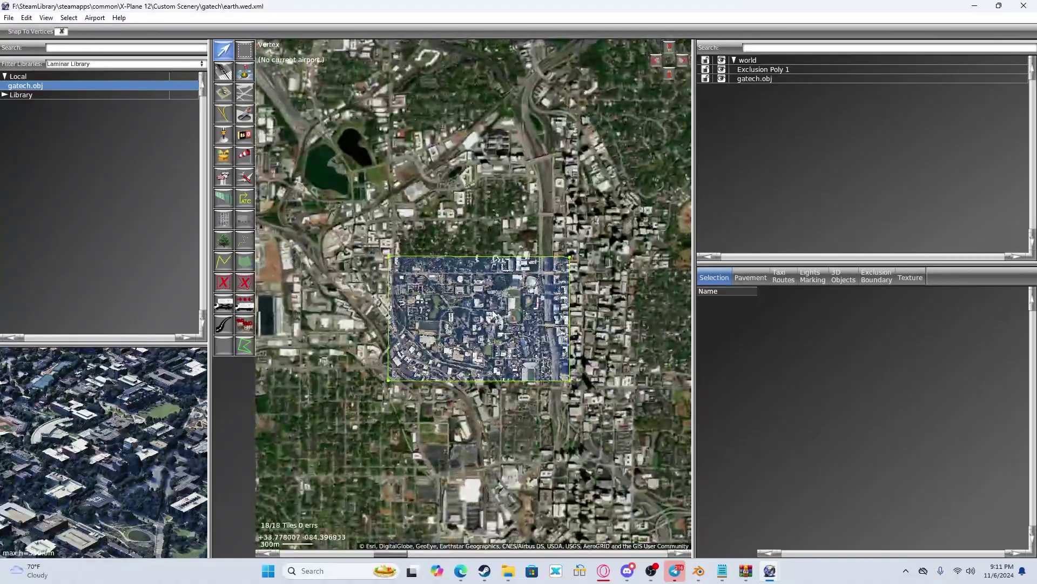
click(10, 17)
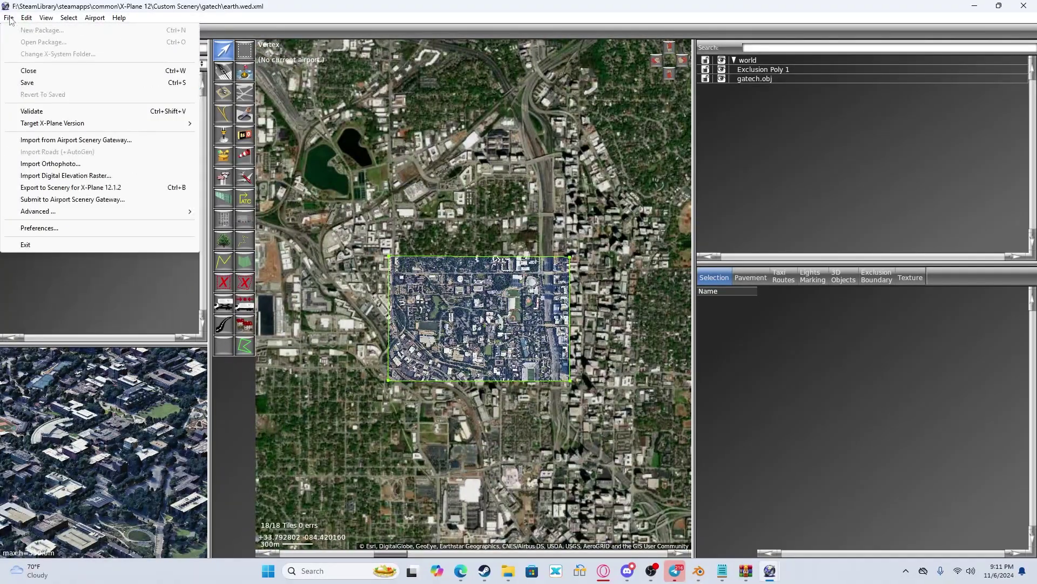
click(31, 86)
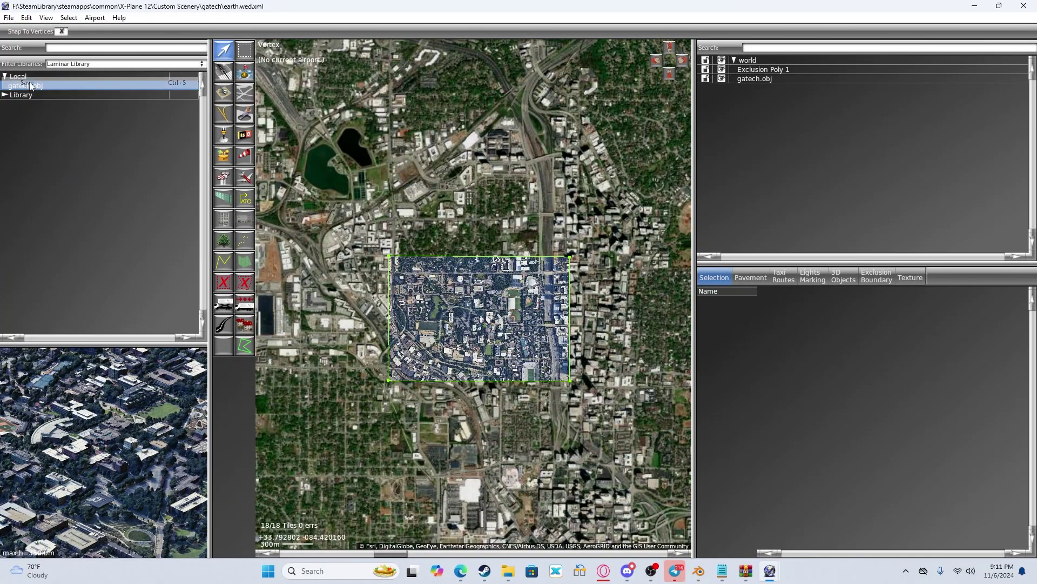
click(9, 19)
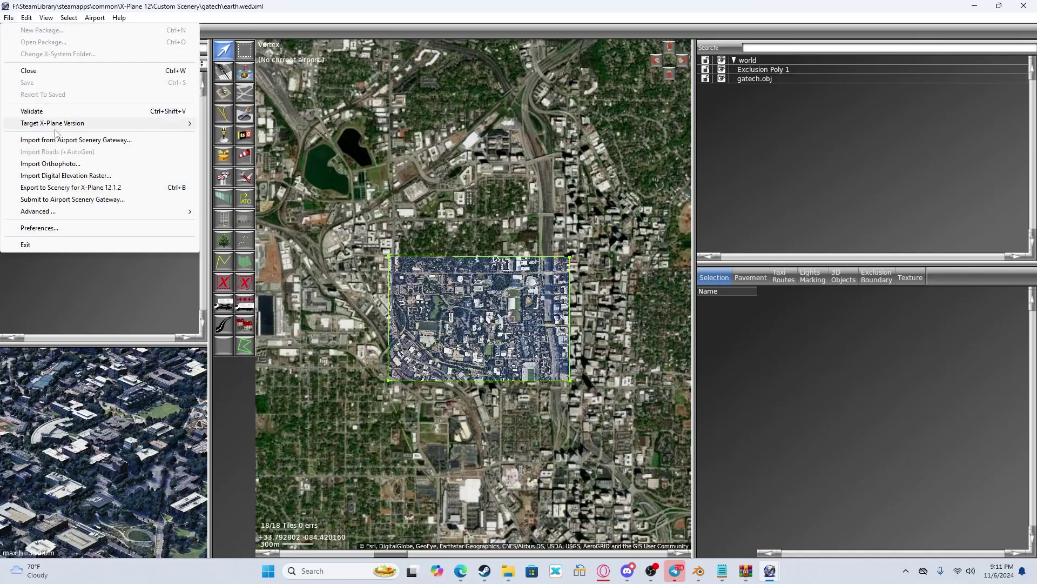
click(54, 189)
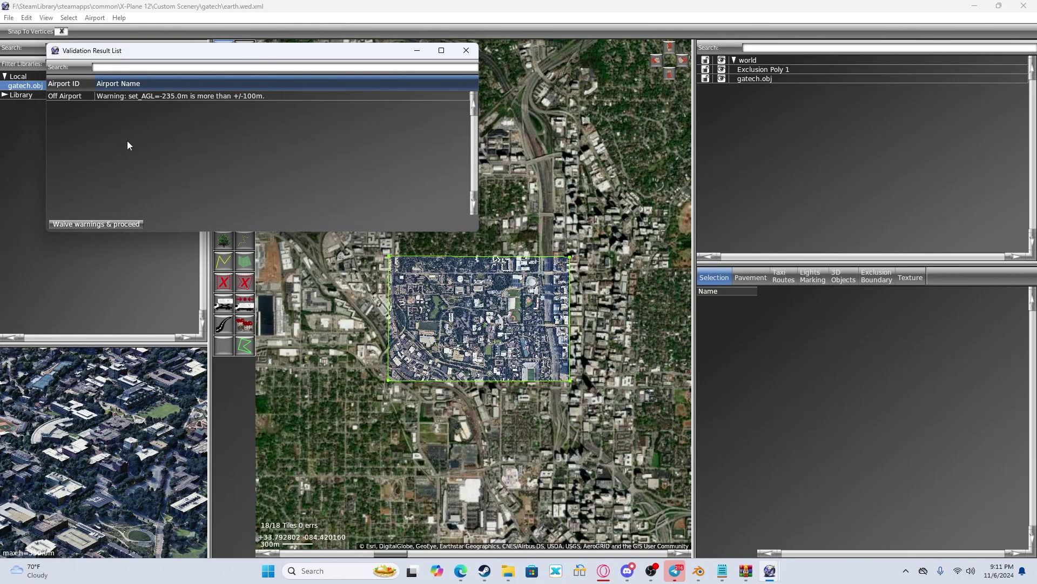
click(86, 223)
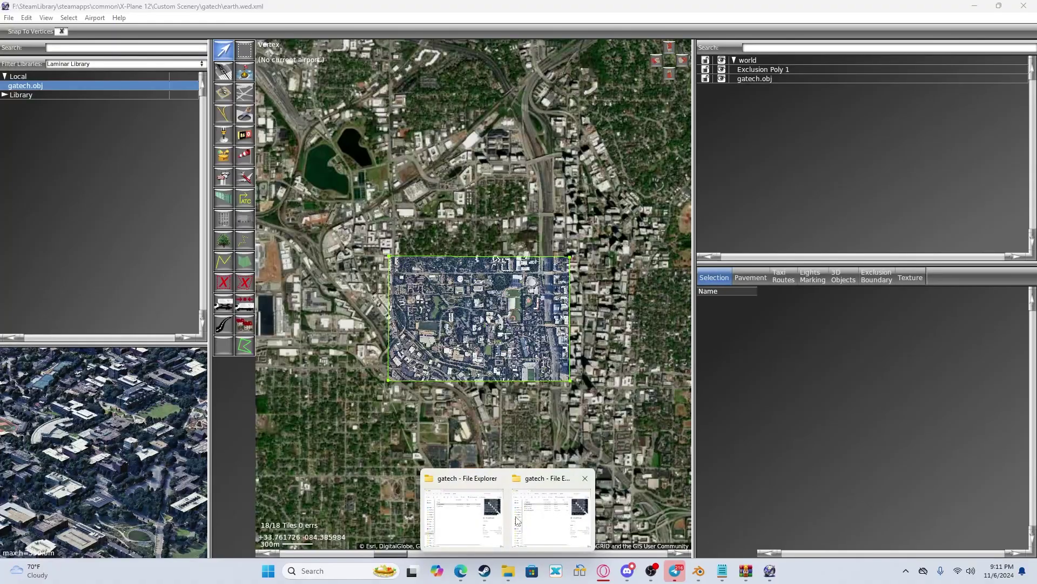
Step: Go to X-Plane 12 > Custom Scenery in File Explorer and open scenery_packs.ini
click(517, 520)
click(365, 324)
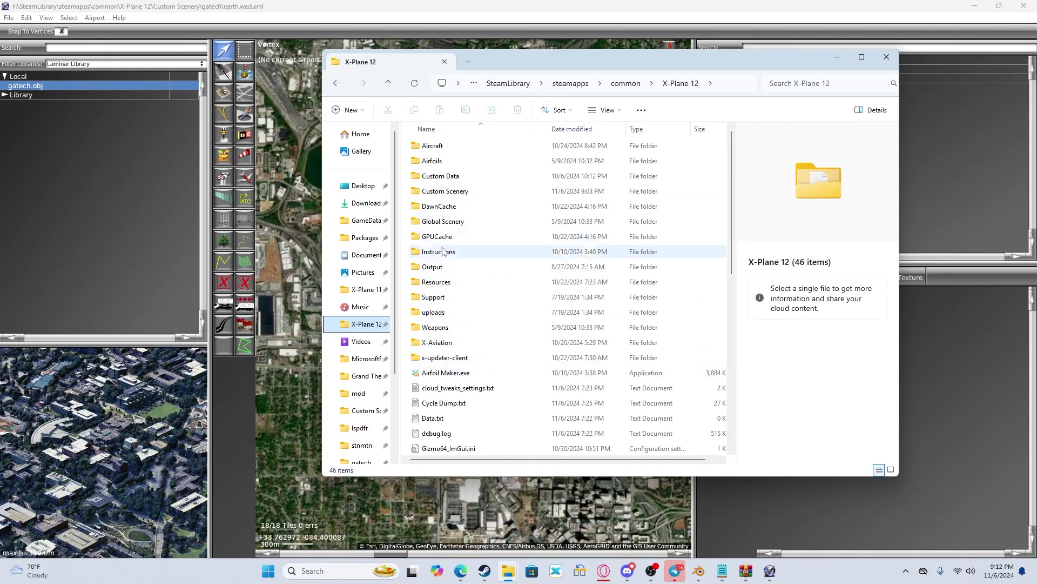
double_click(446, 194)
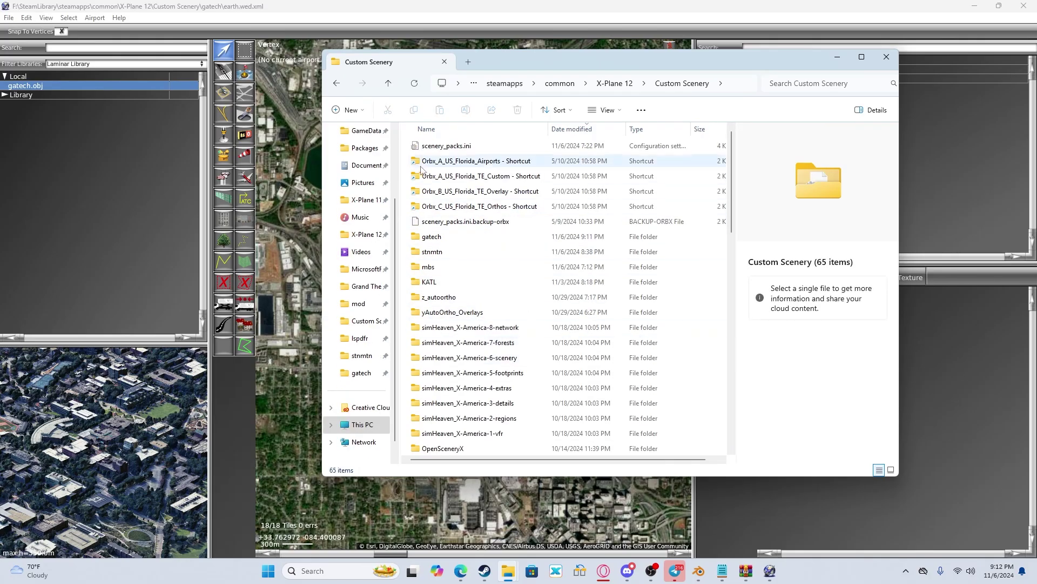
scroll(462, 323, down, 4)
scroll(453, 332, down, 5)
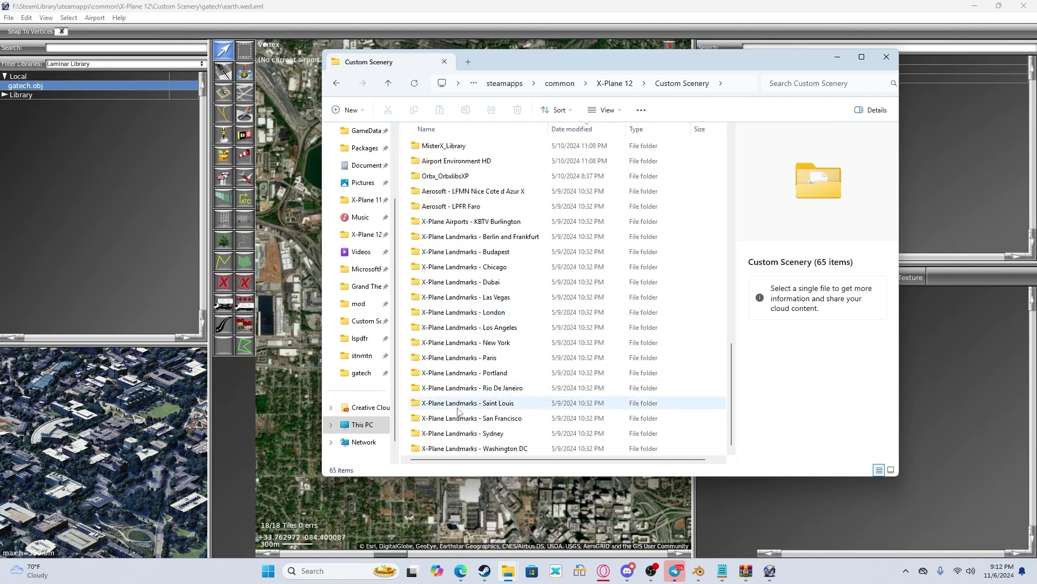
scroll(458, 378, up, 3)
scroll(449, 227, up, 4)
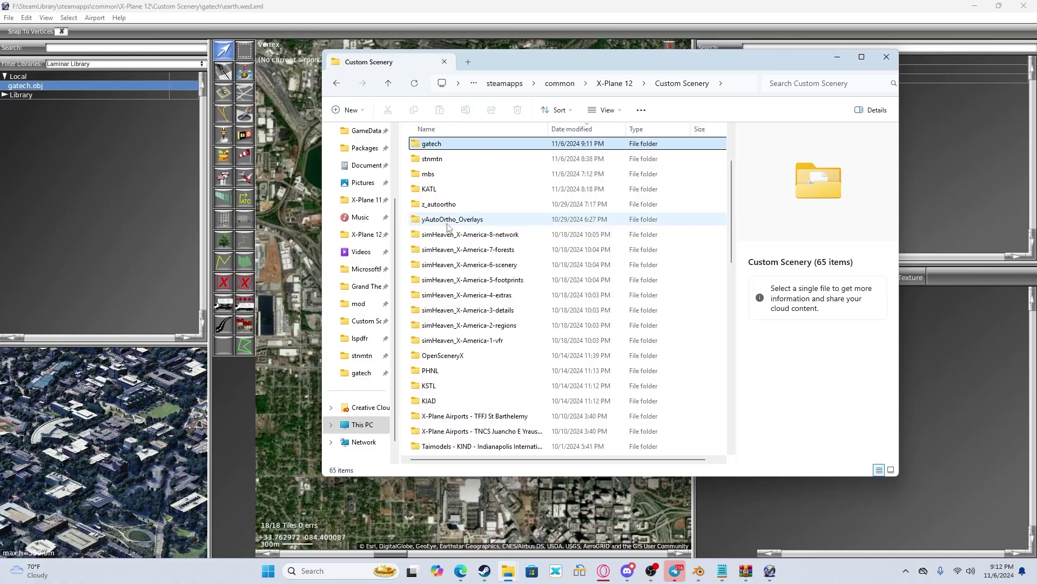
scroll(454, 200, up, 2)
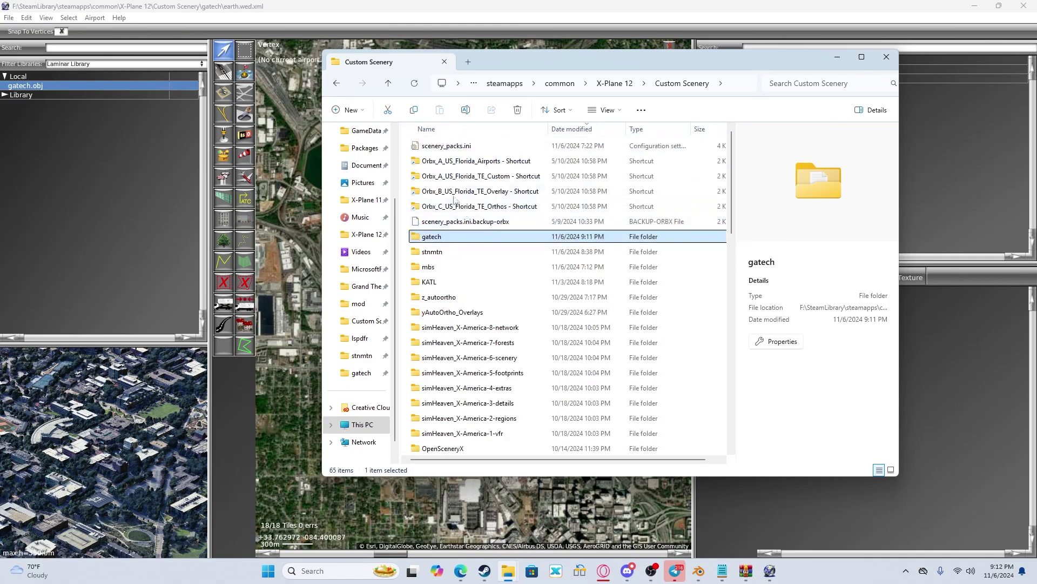
double_click(448, 147)
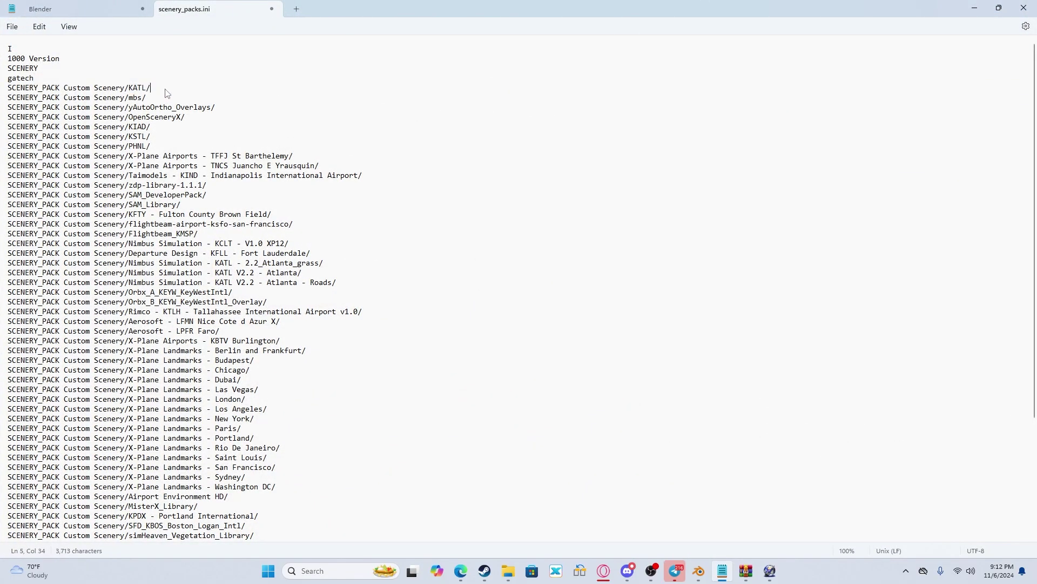
Step: Add a SCENERY_PACK Custom Scenery/gatech/ line below the KATL entry and remove the stray text
key(Return)
text(SCENERY_PACK Custom Scenery/KATL/)
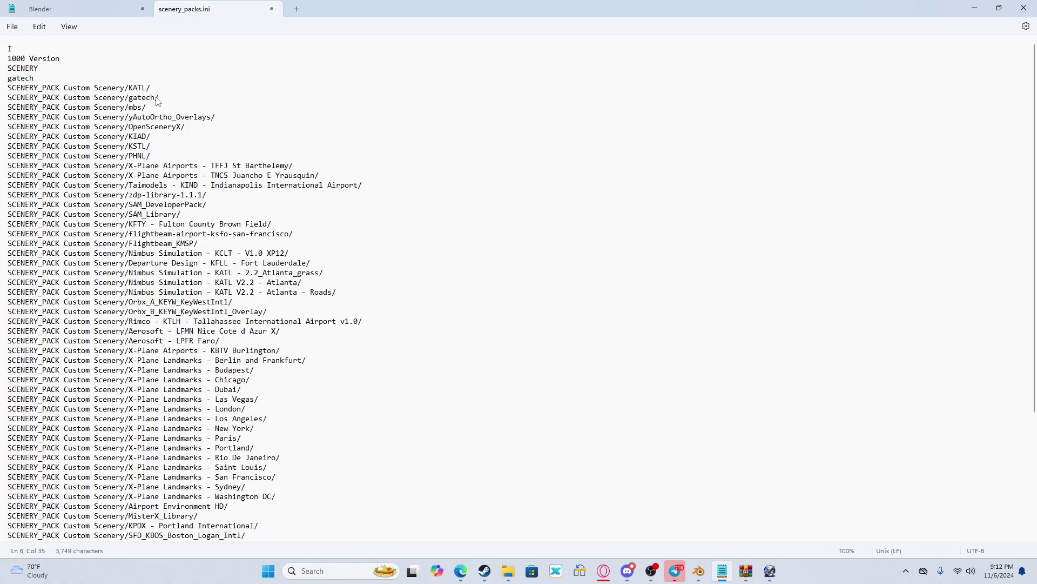
key(BackSpace)
key(BackSpace)
key(BackSpace)
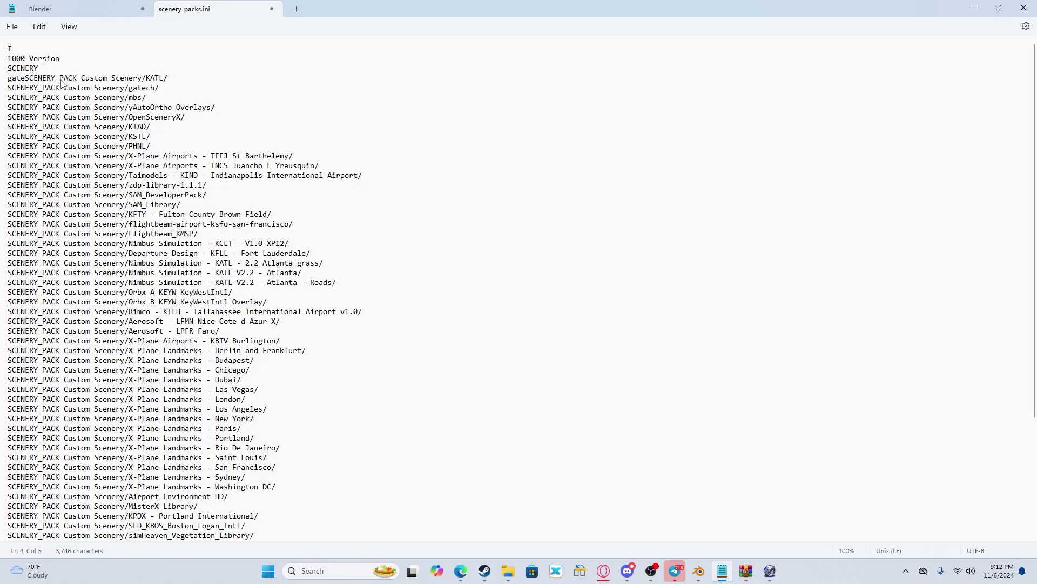
key(Return)
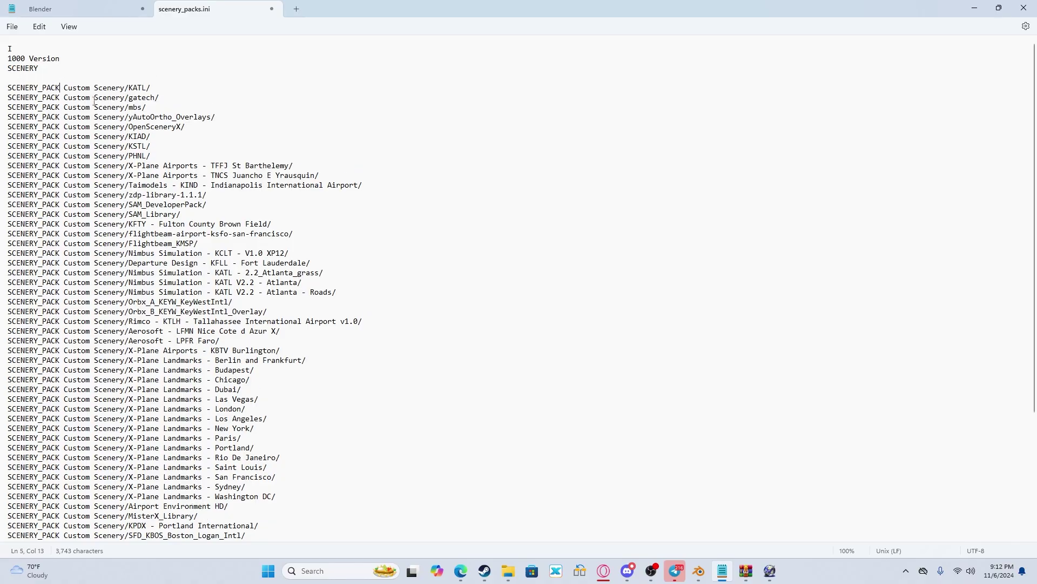
Step: Save scenery_packs.ini, then close Notepad and the Custom Scenery folder window
click(12, 27)
click(30, 99)
click(1021, 5)
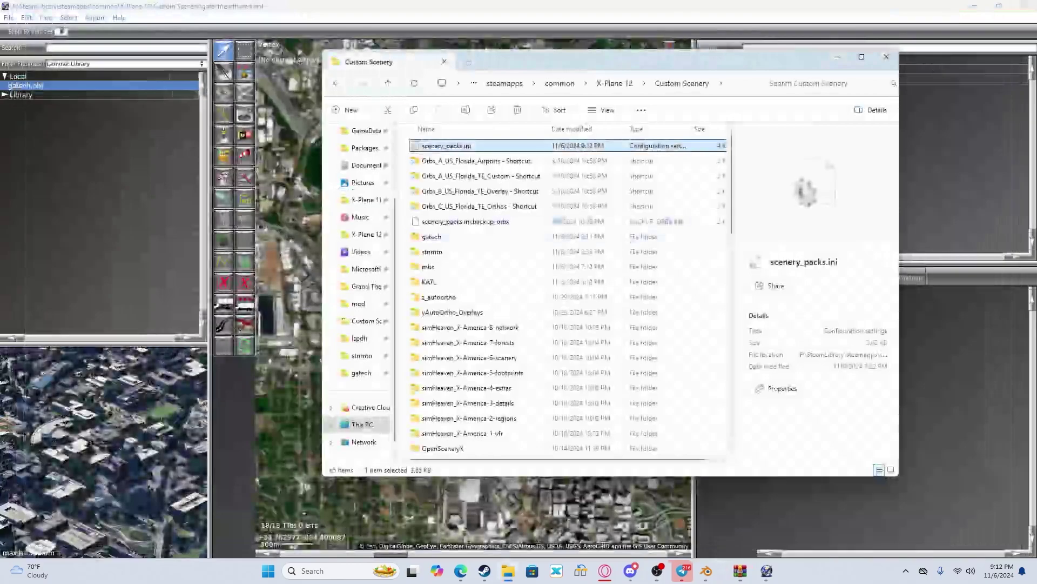
click(886, 57)
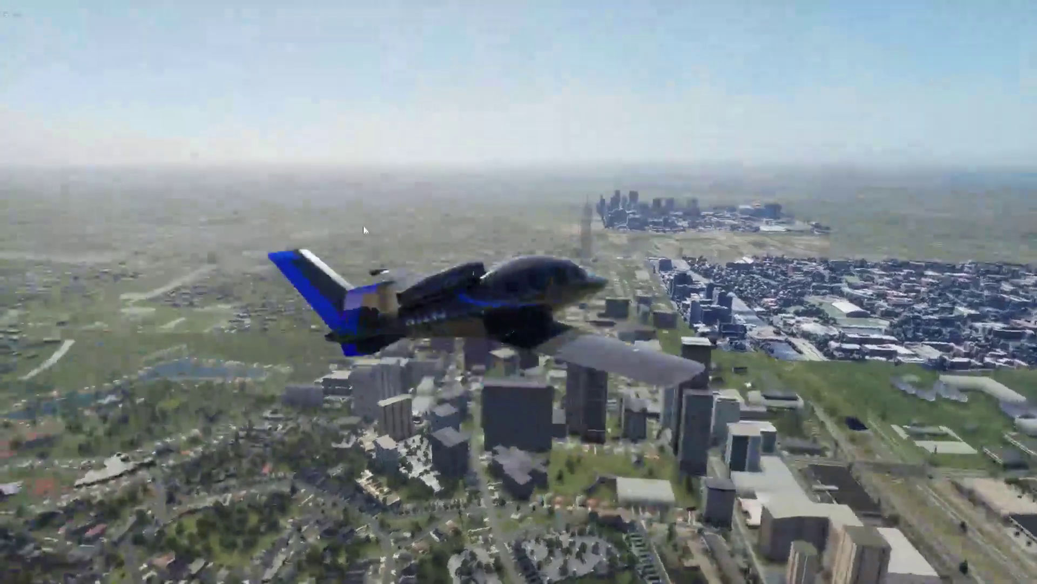
Step: Orbit and zoom the external camera around the plane to view the Georgia Tech campus model
right_drag(363, 225, 530, 276)
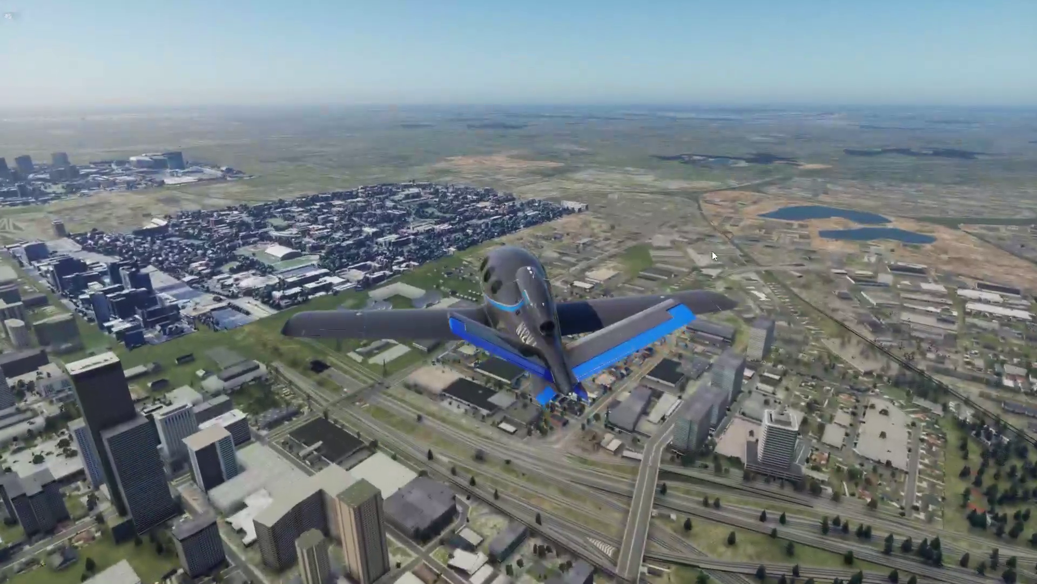
scroll(530, 276, up, 3)
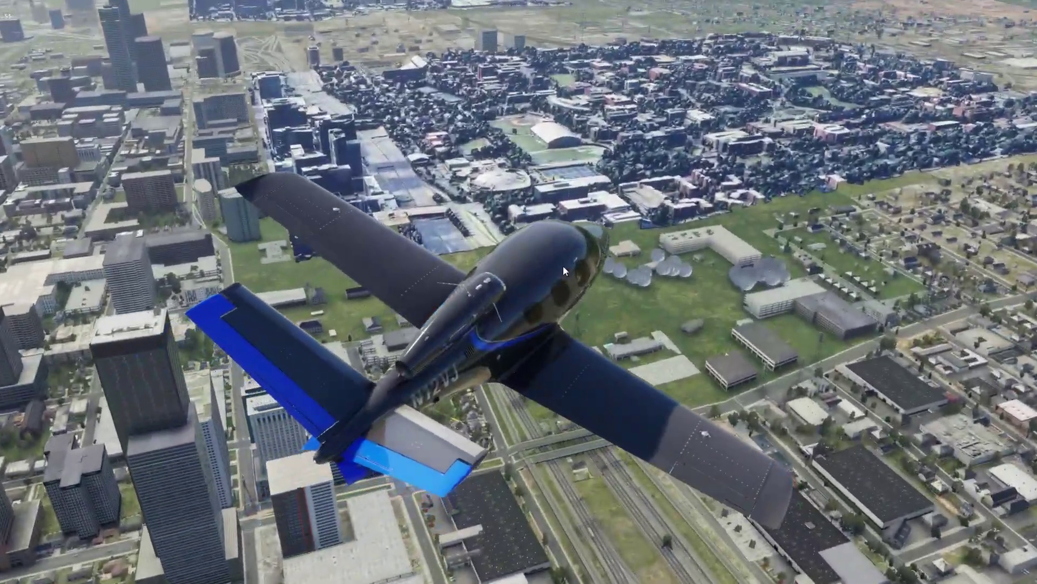
right_drag(564, 260, 454, 349)
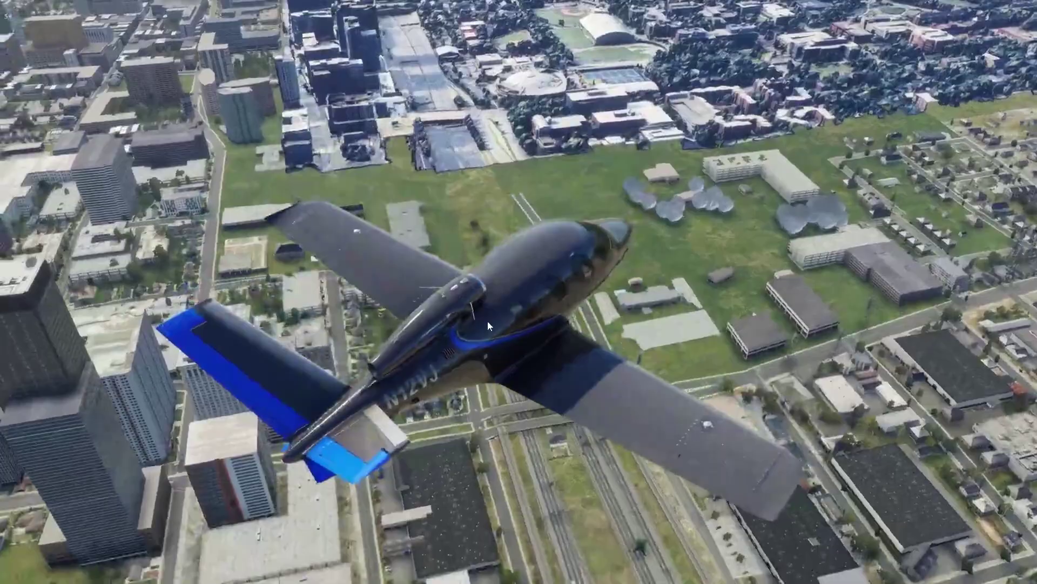
scroll(454, 349, down, 3)
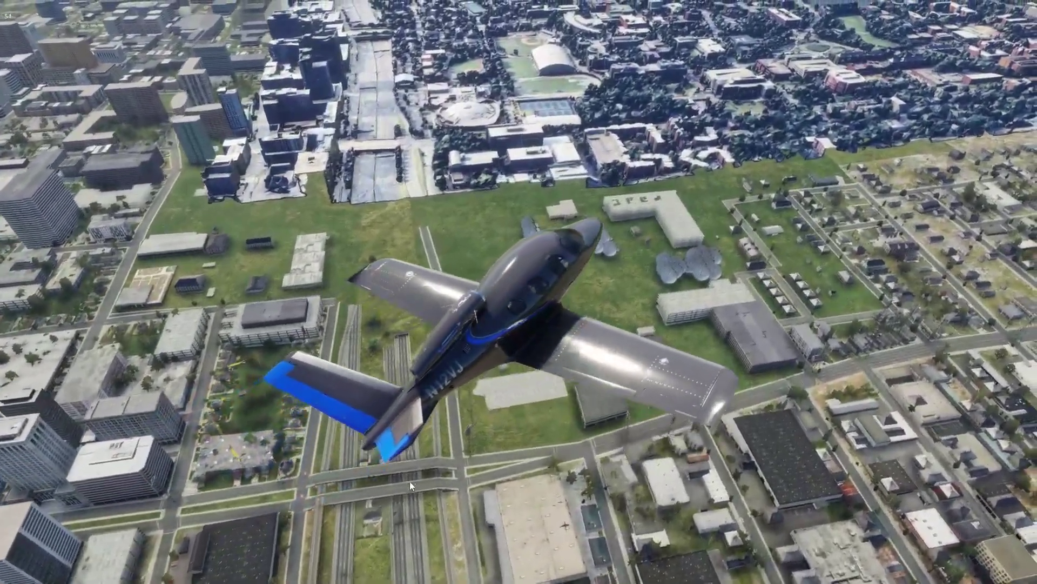
right_drag(409, 481, 722, 295)
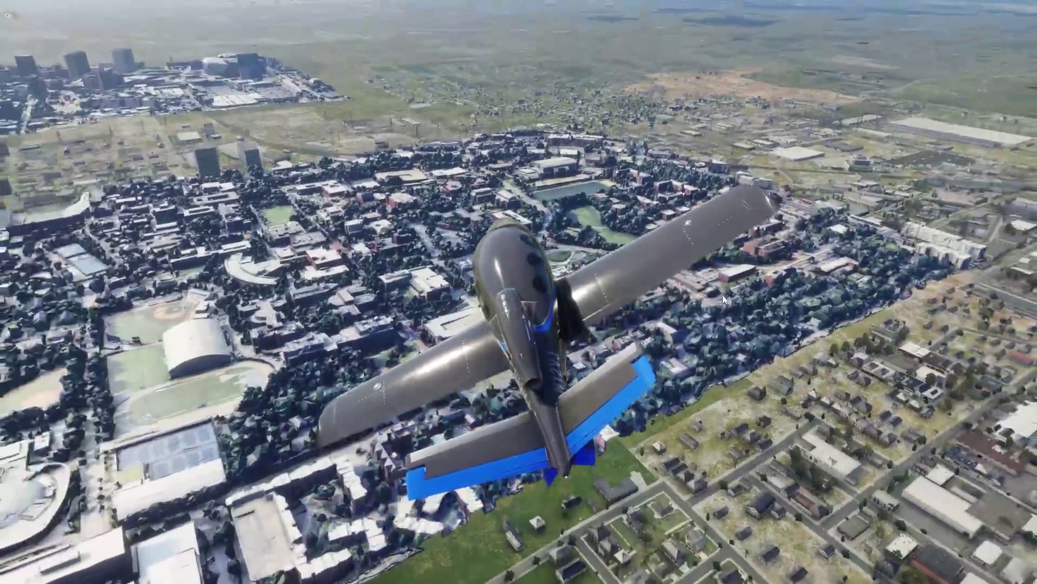